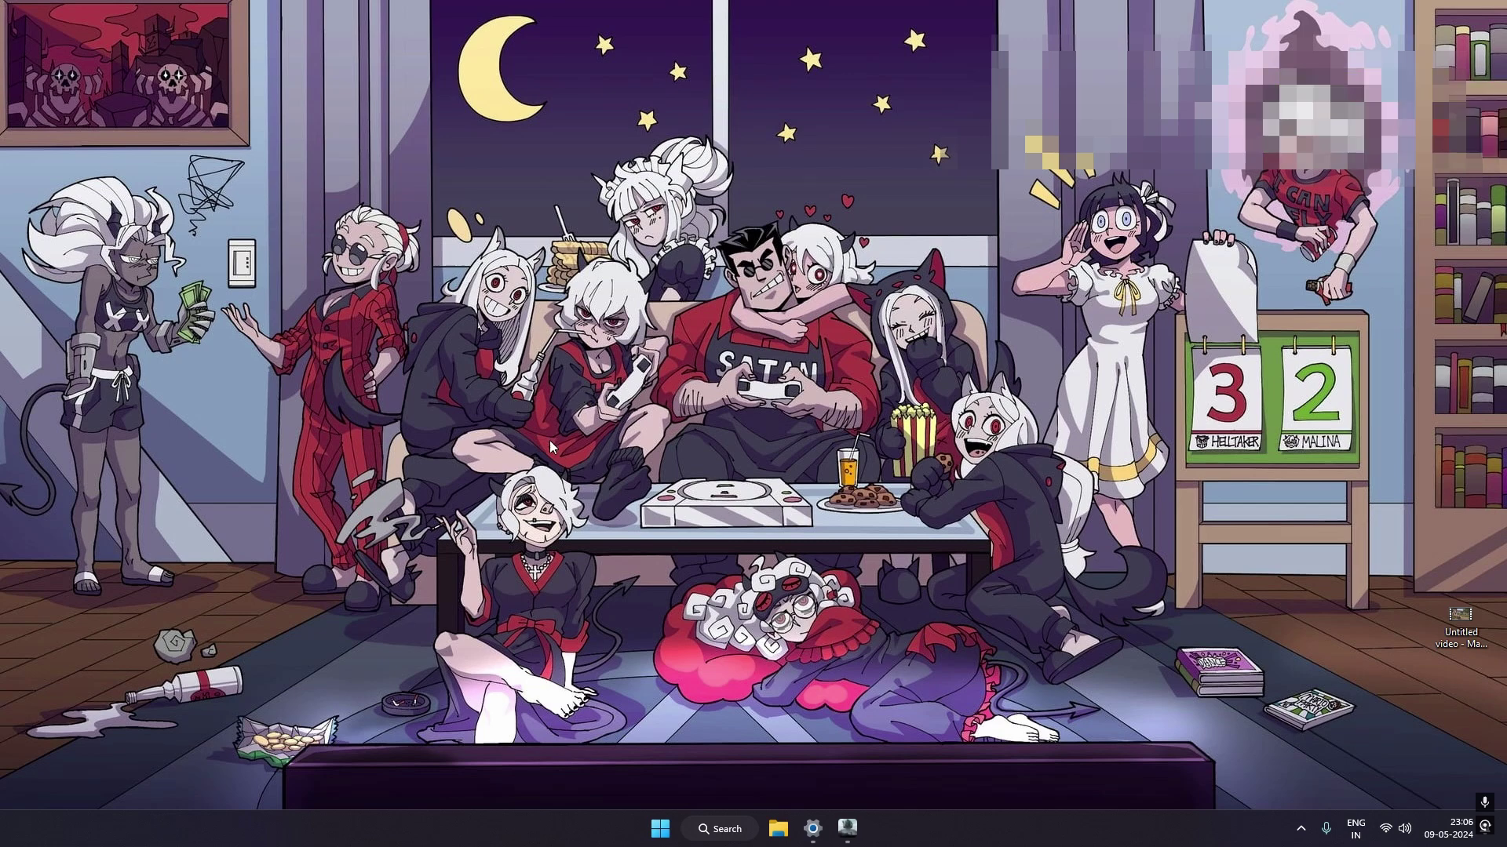
Minimize the launcher and Settings windows and launch Task Manager from the taskbar menu
click(848, 833)
click(813, 829)
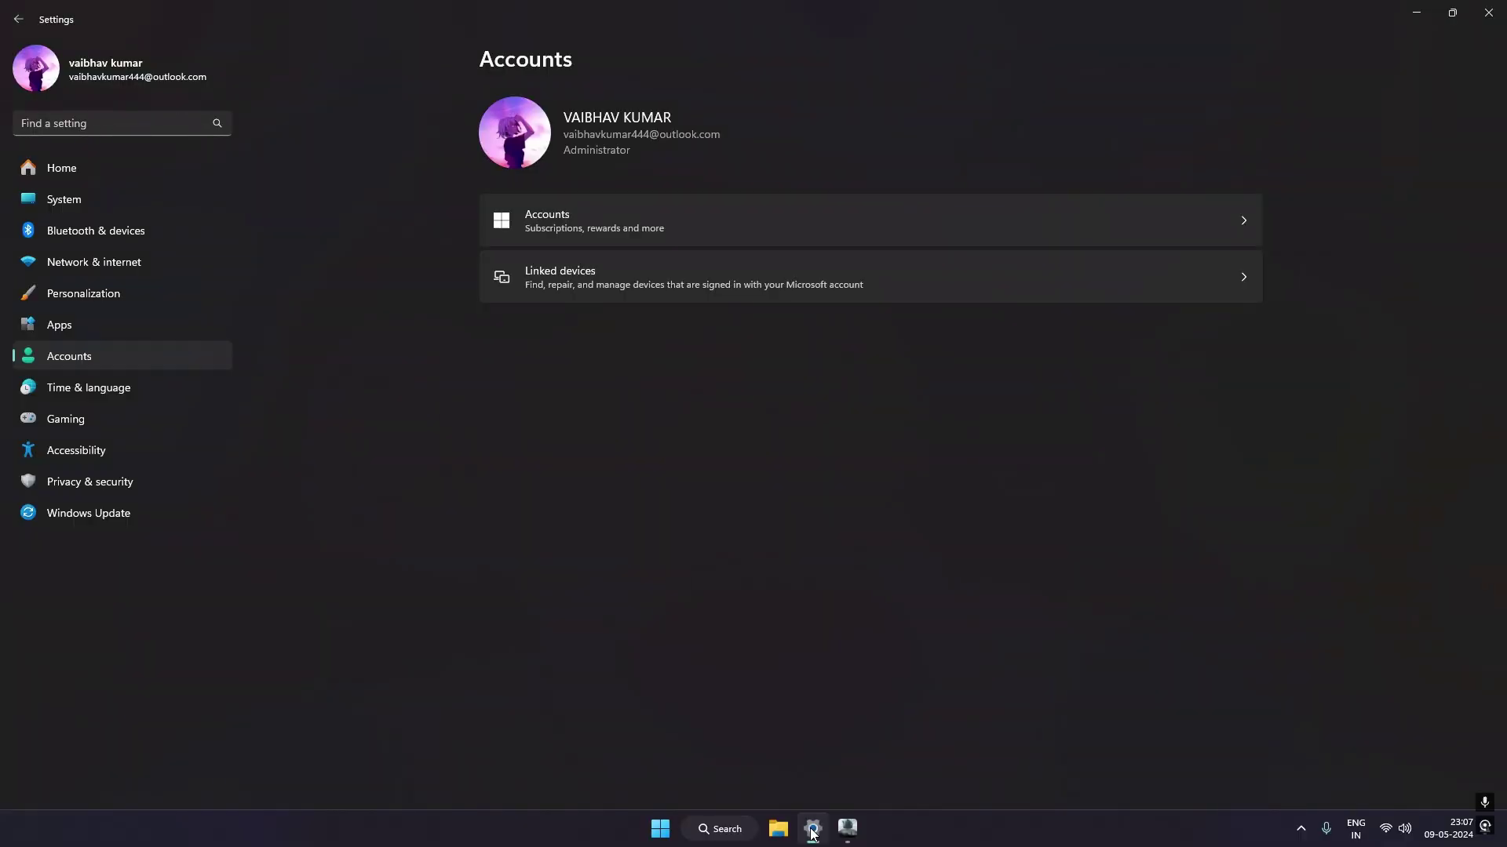
click(812, 829)
right_click(577, 824)
click(637, 773)
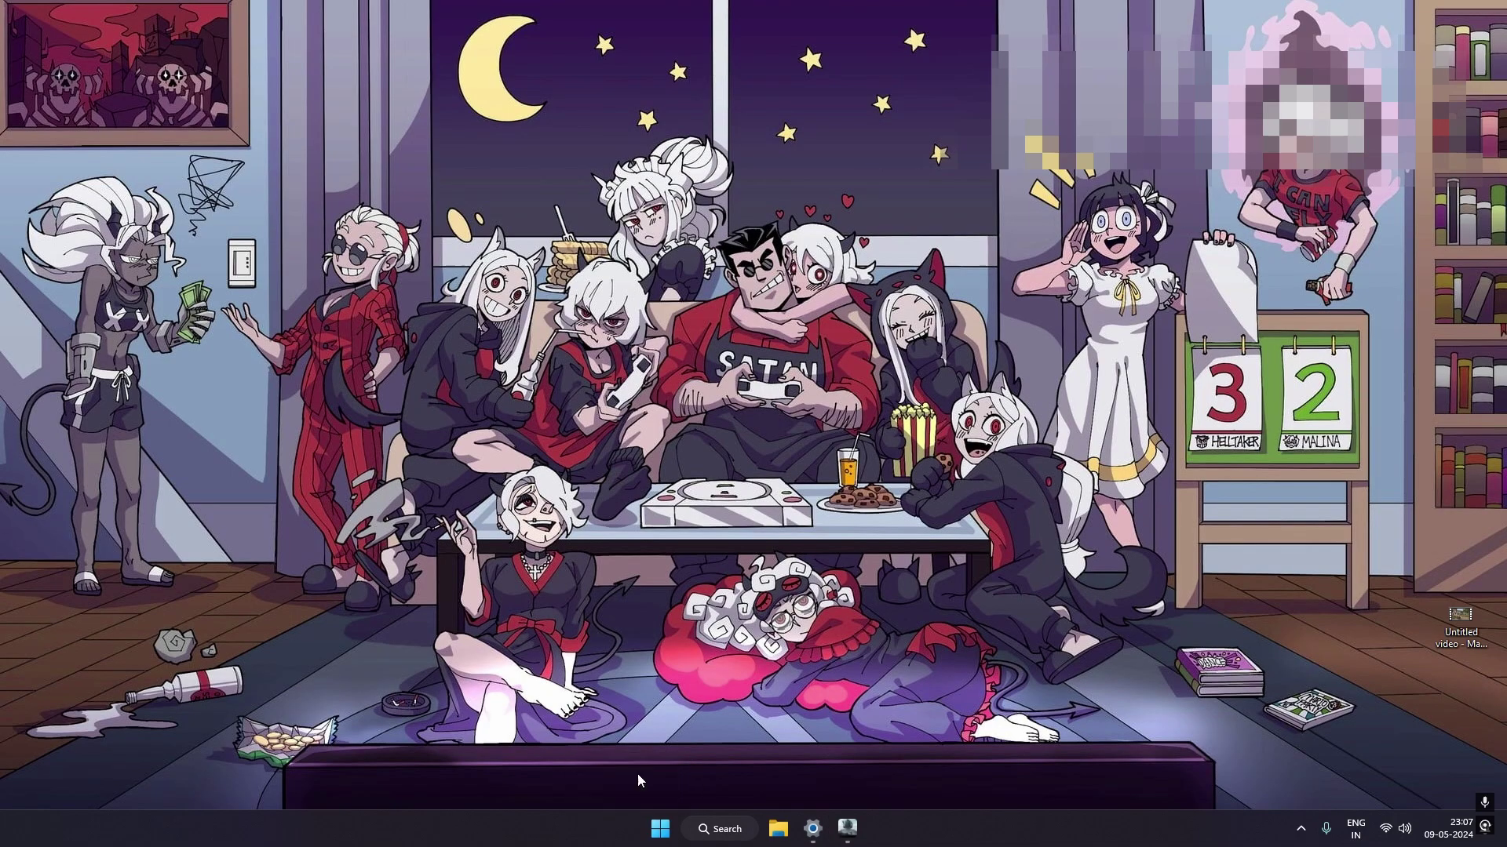
View the CPU page reporting AMD Ryzen 5 3600 6-Core Processor, then close Task Manager
click(340, 212)
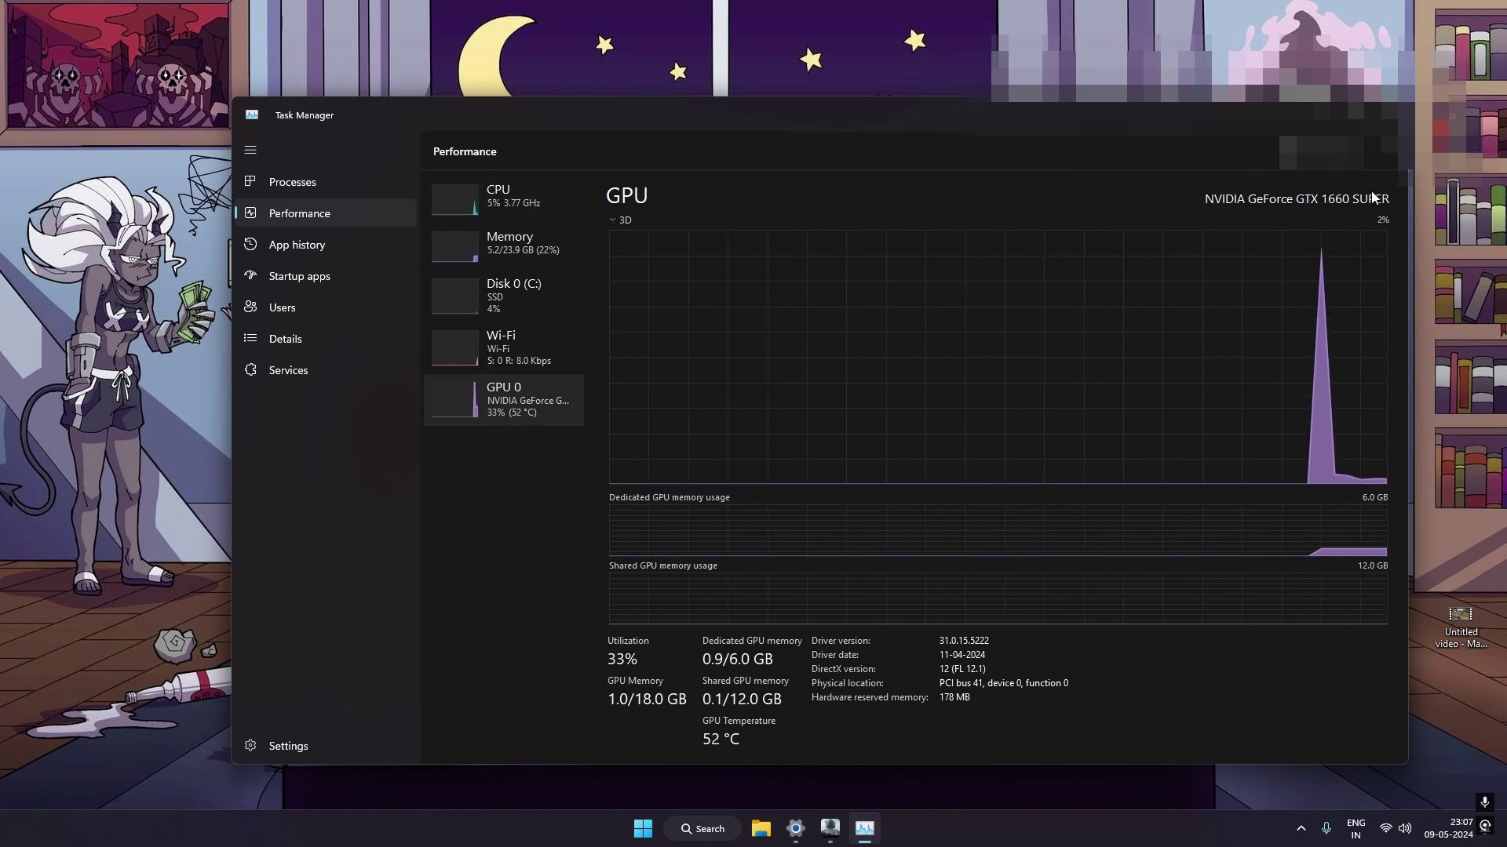
click(518, 200)
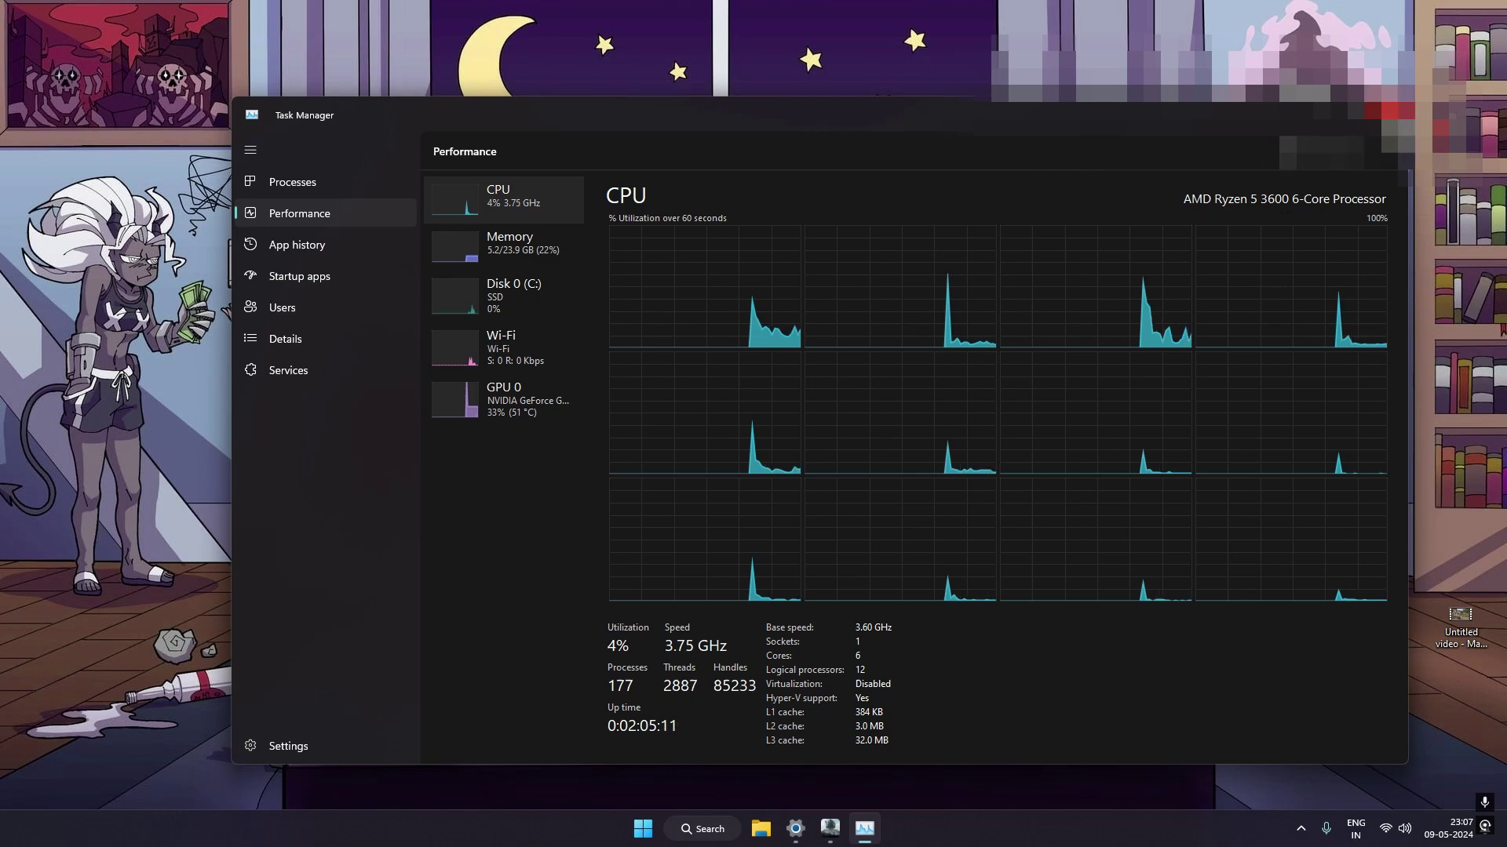
click(1379, 115)
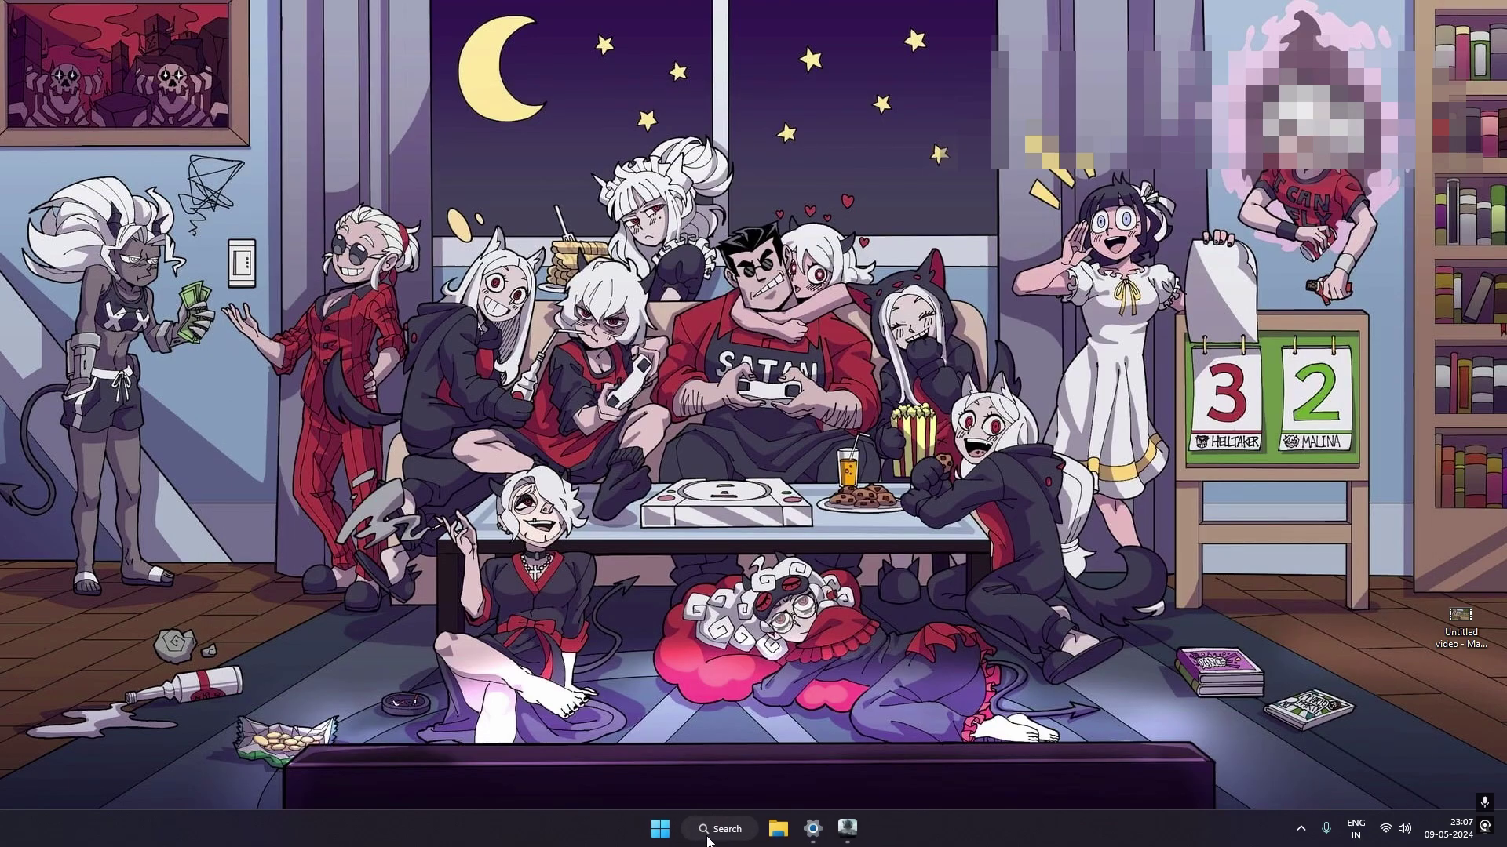
Launch Device Manager from Start search, maximize it and expand Processors listing Ryzen 7 3700X entries
click(708, 840)
text(device)
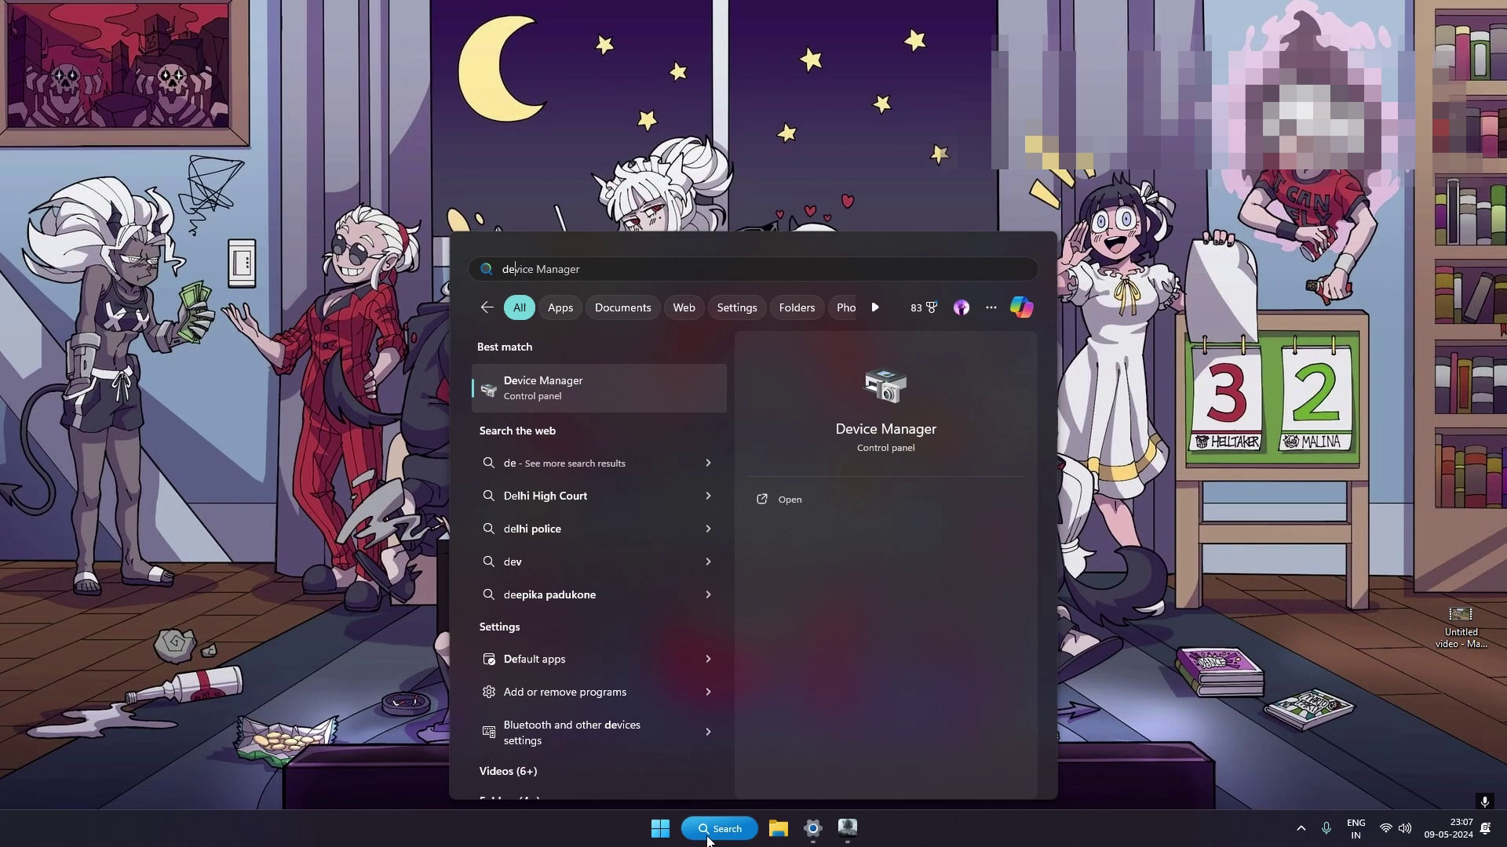
click(594, 405)
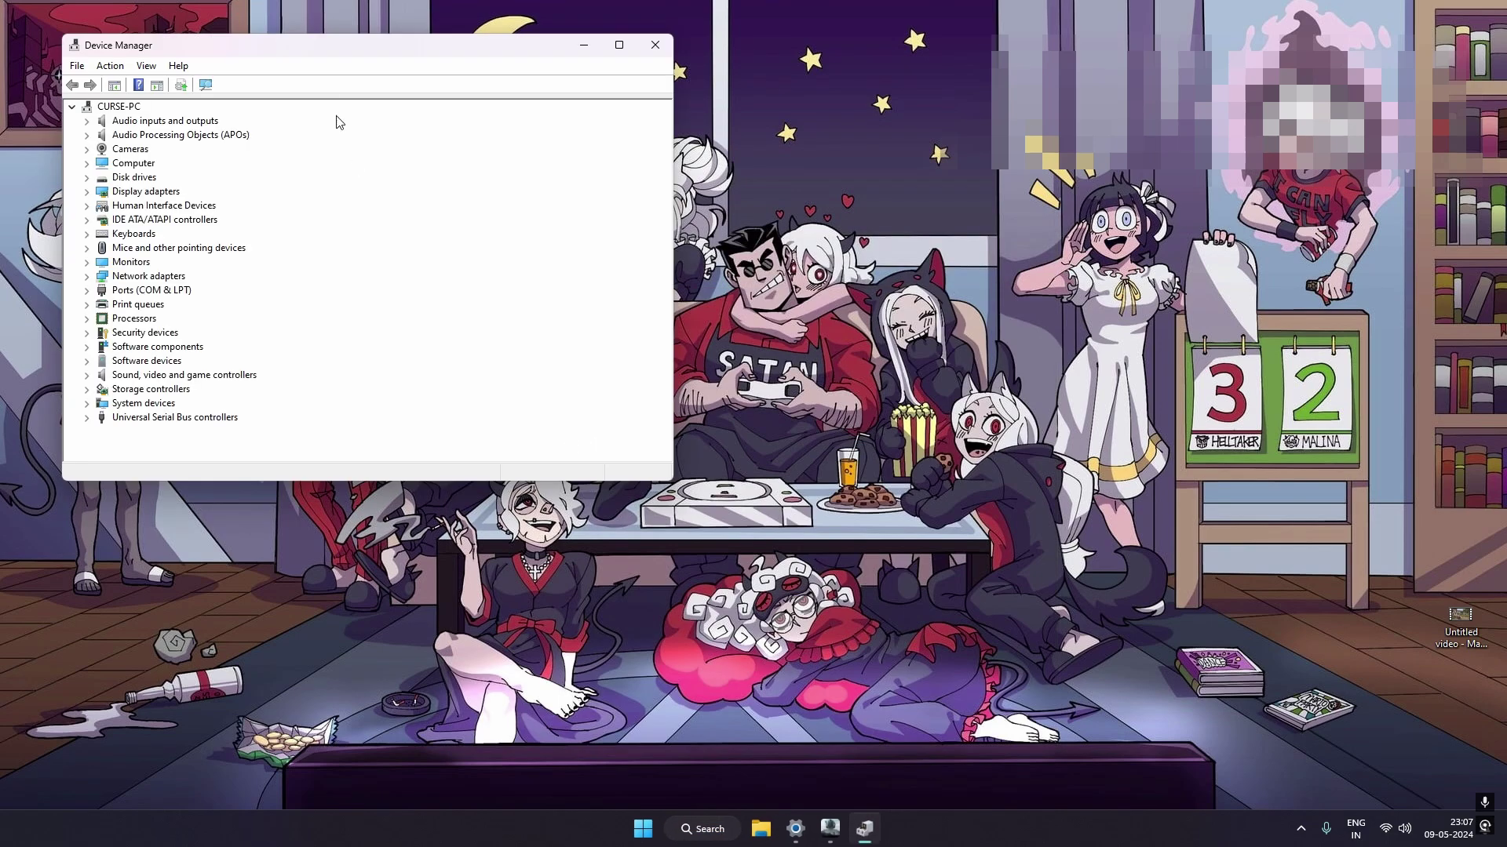
drag(314, 47, 425, 170)
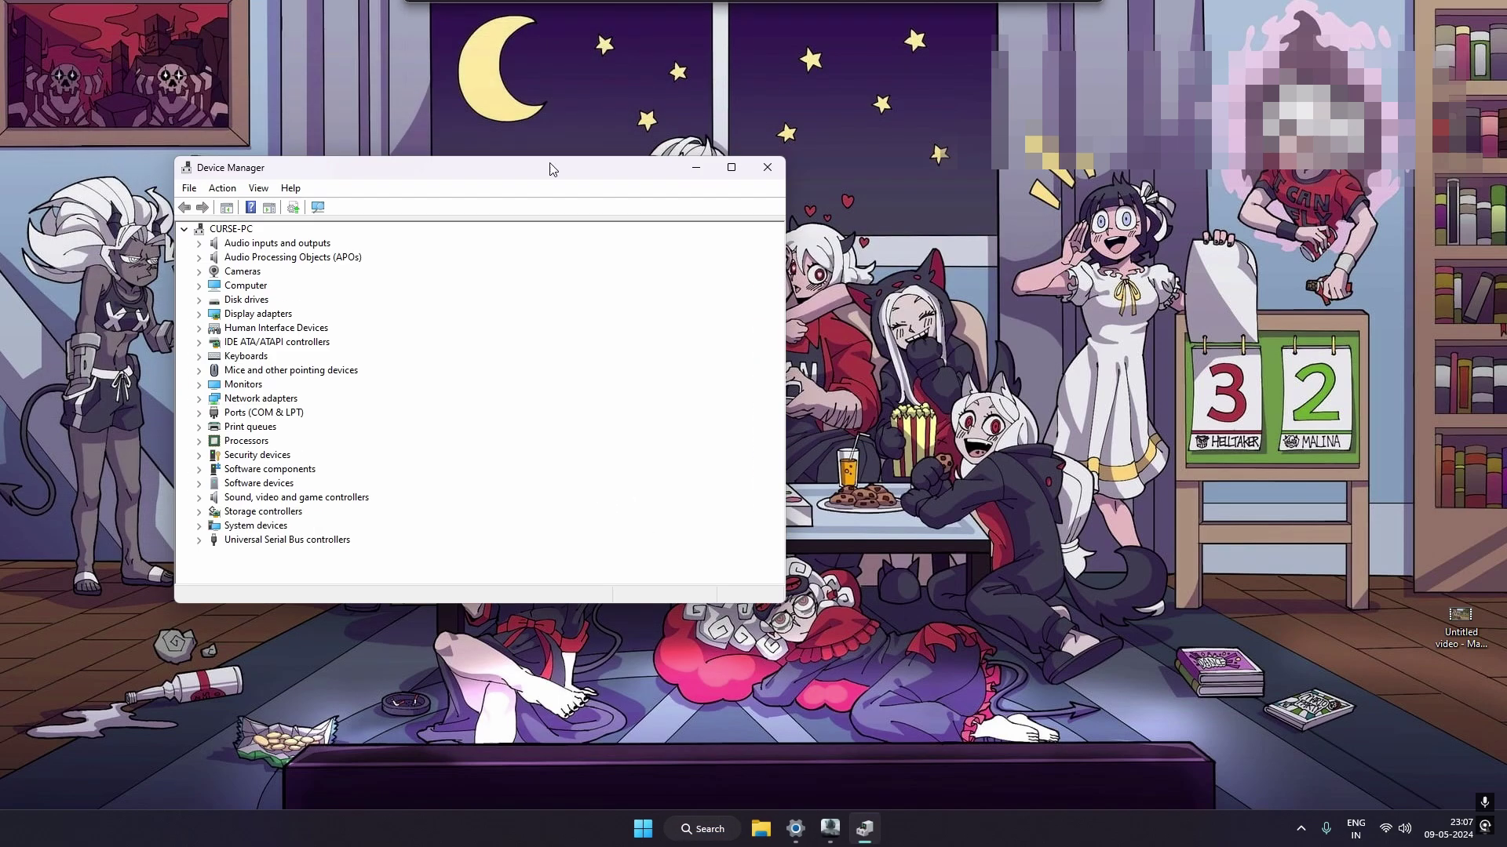
click(730, 169)
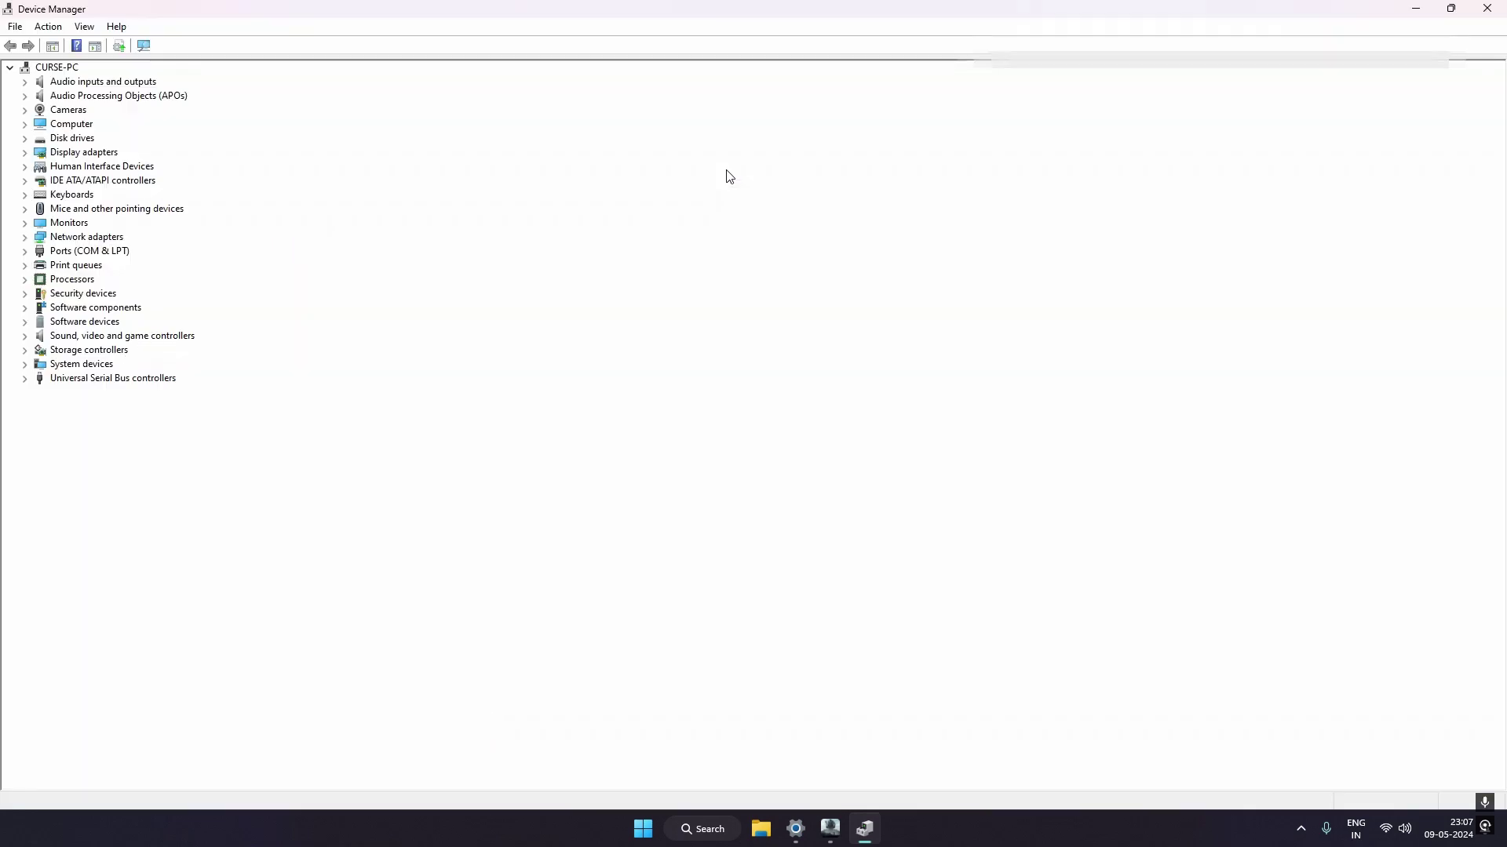
click(25, 280)
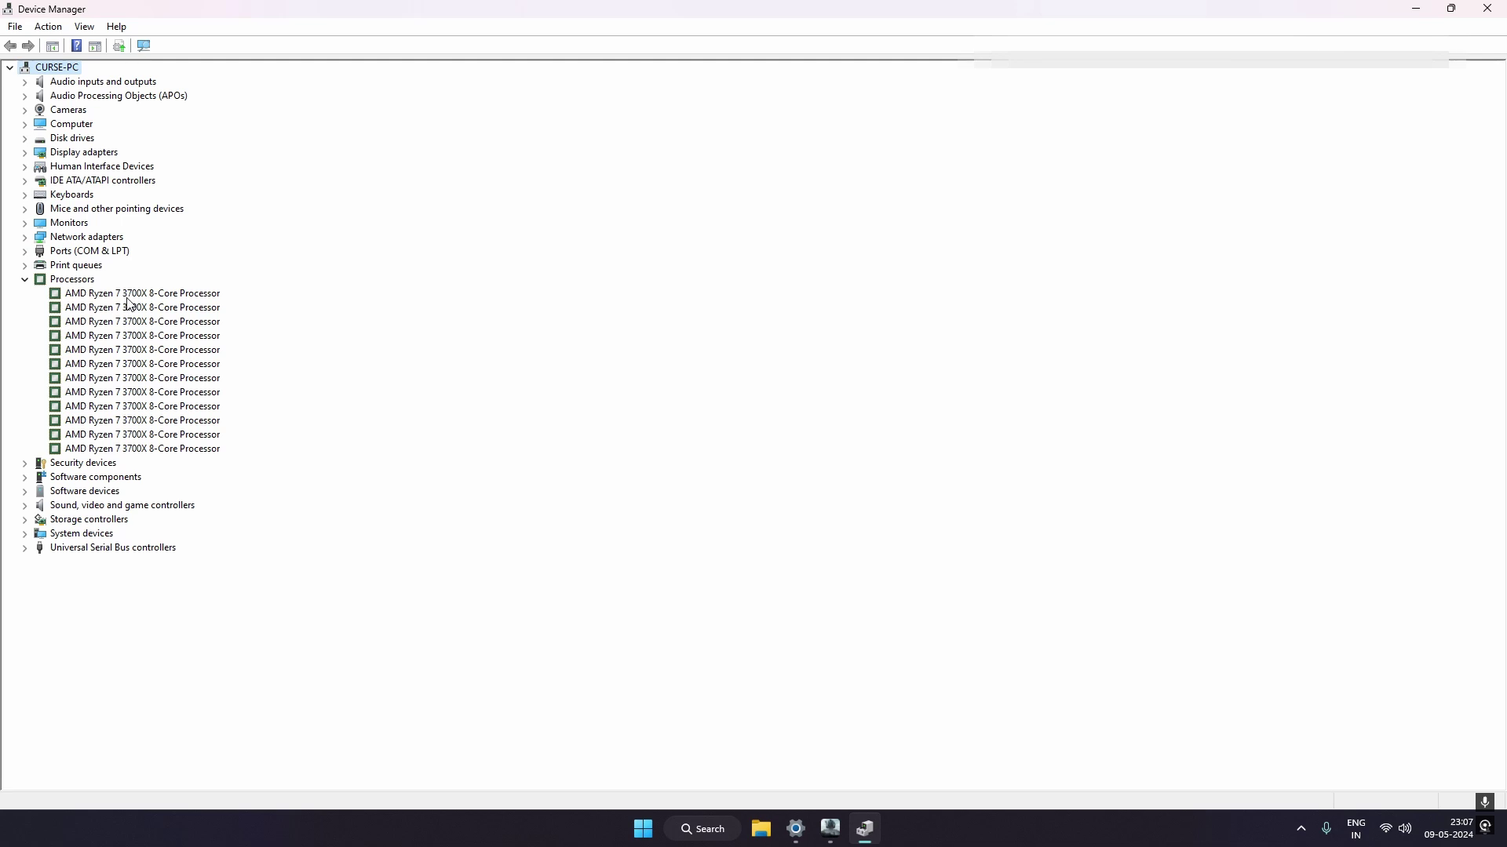
click(797, 831)
click(801, 839)
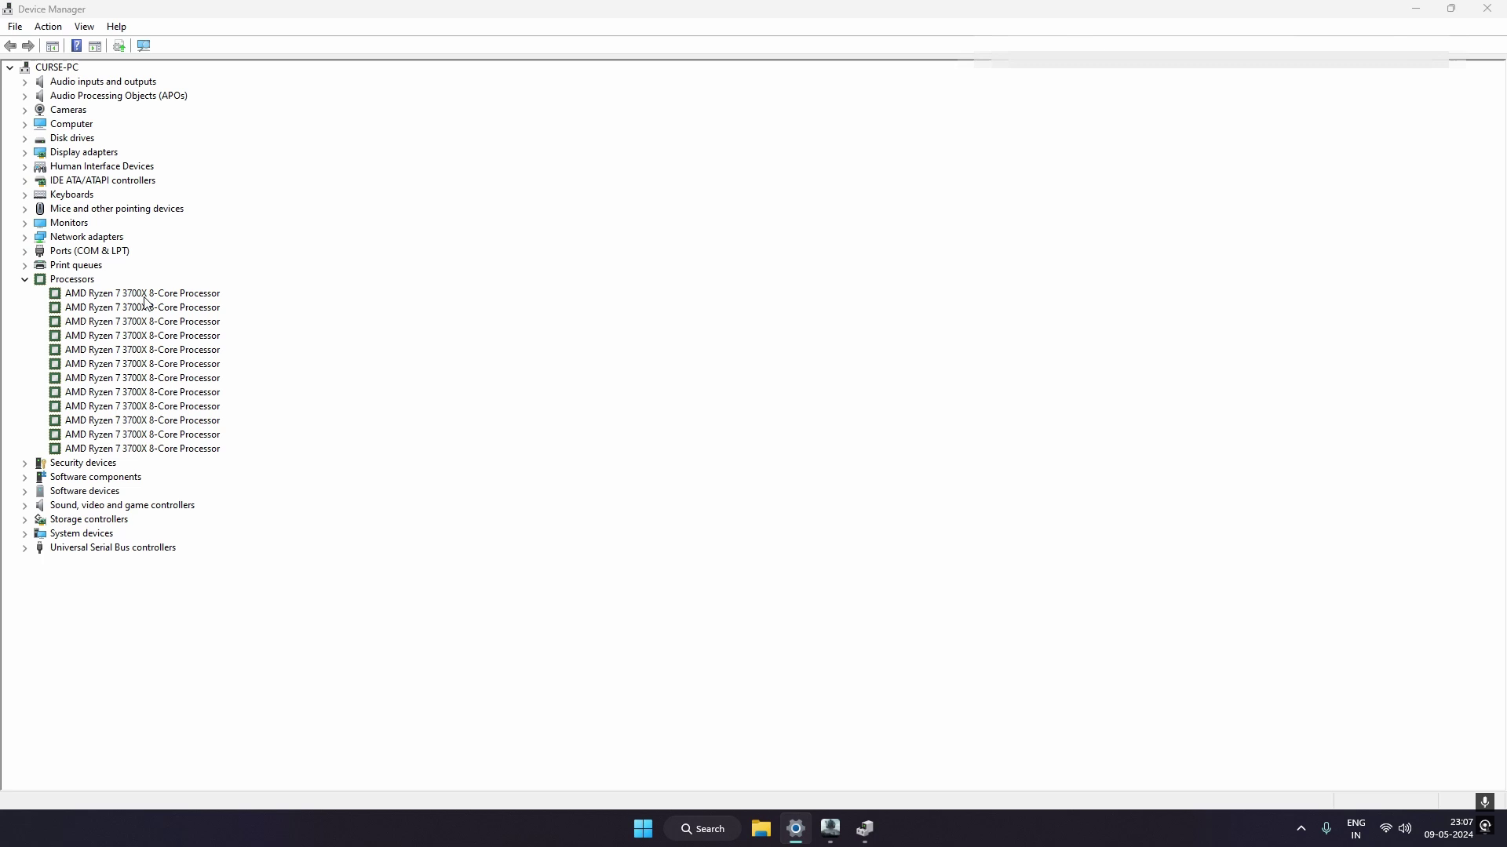
Show the first processor's Properties and switch to its Details page
click(132, 297)
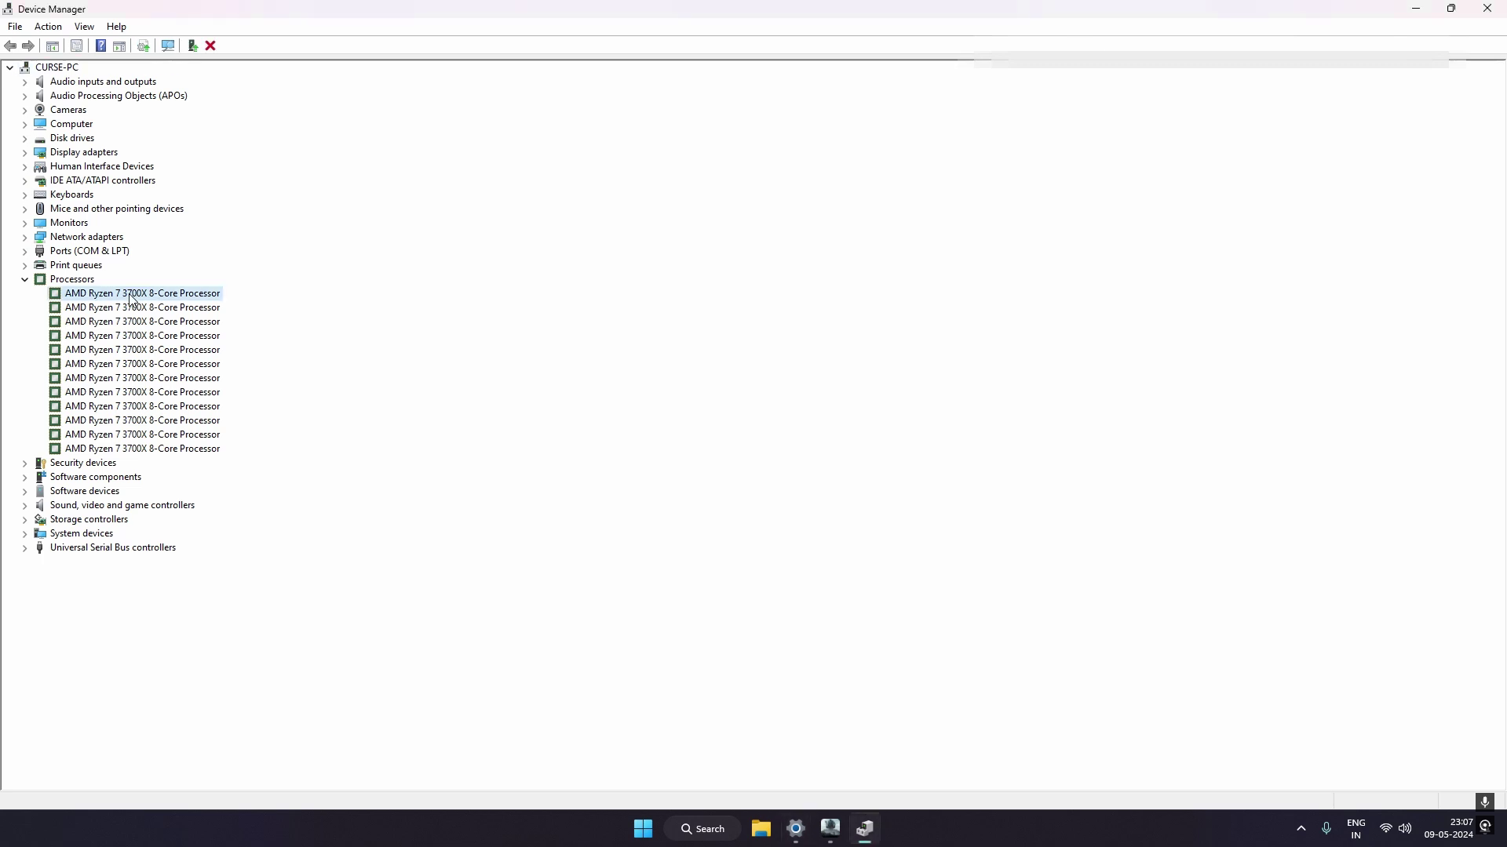
right_click(129, 298)
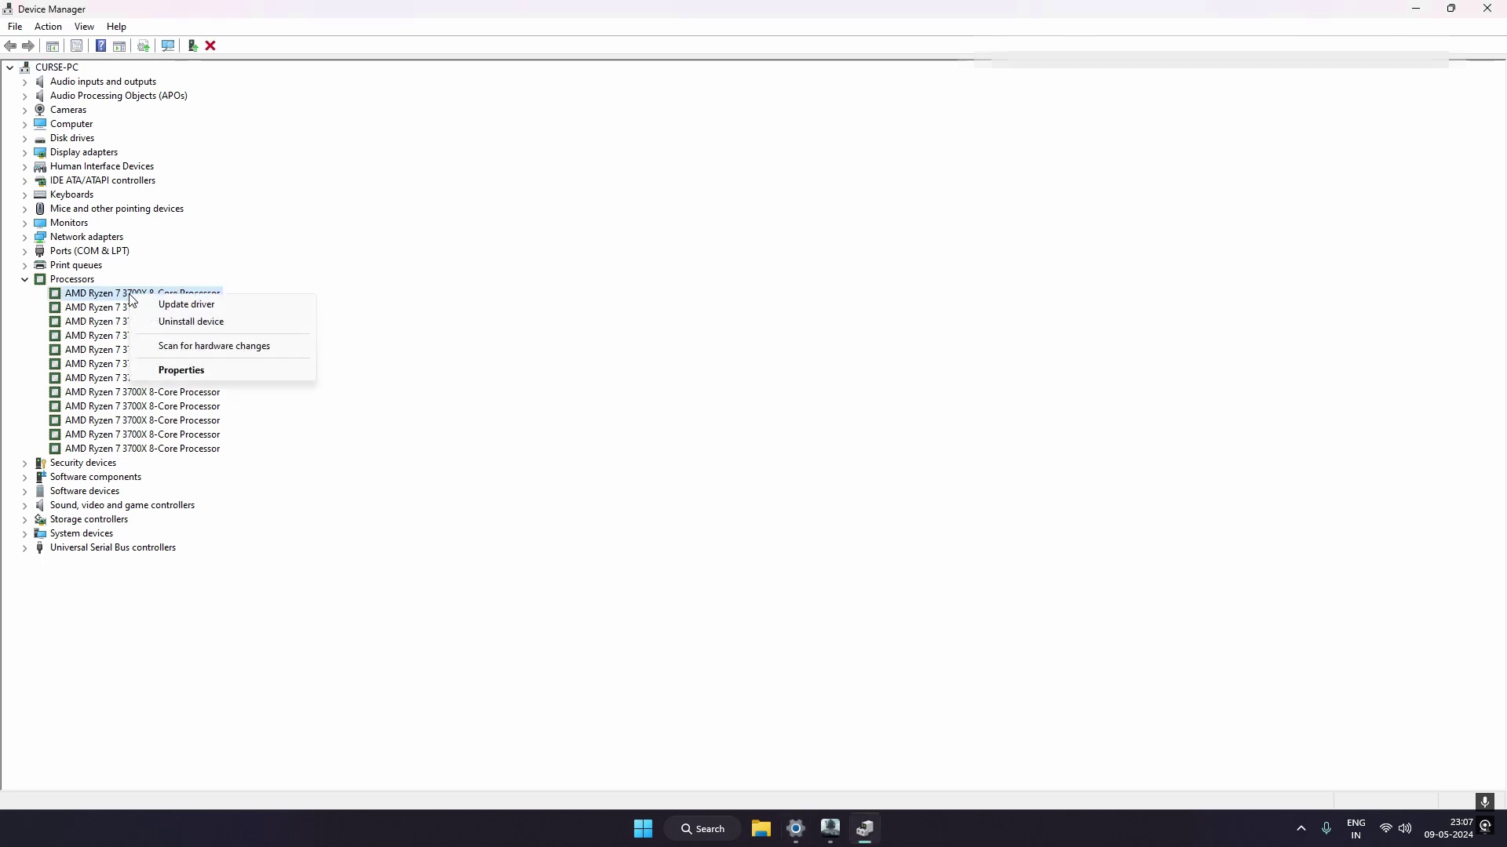
click(181, 371)
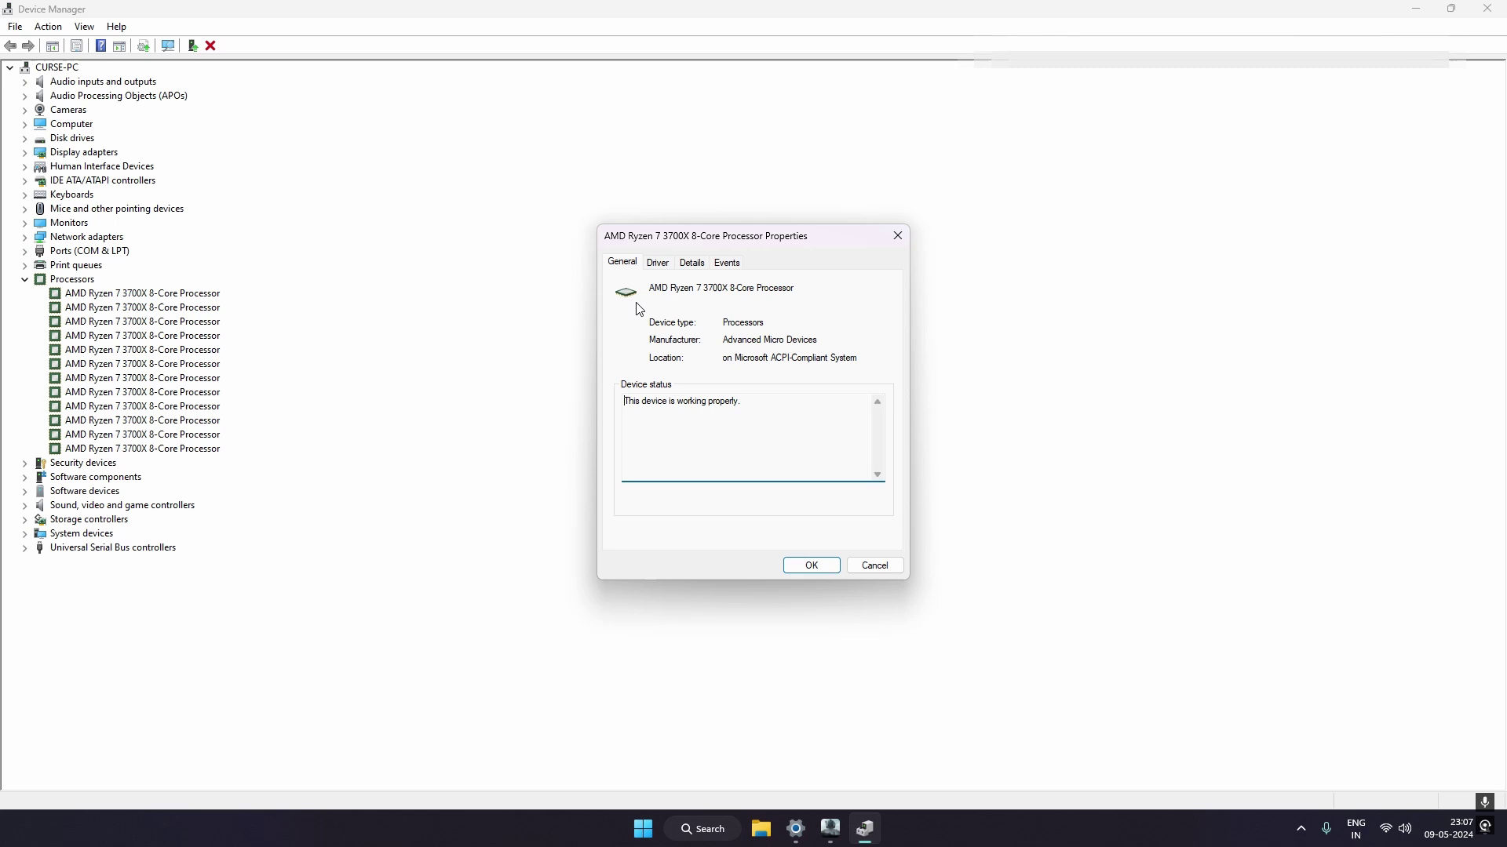
click(656, 266)
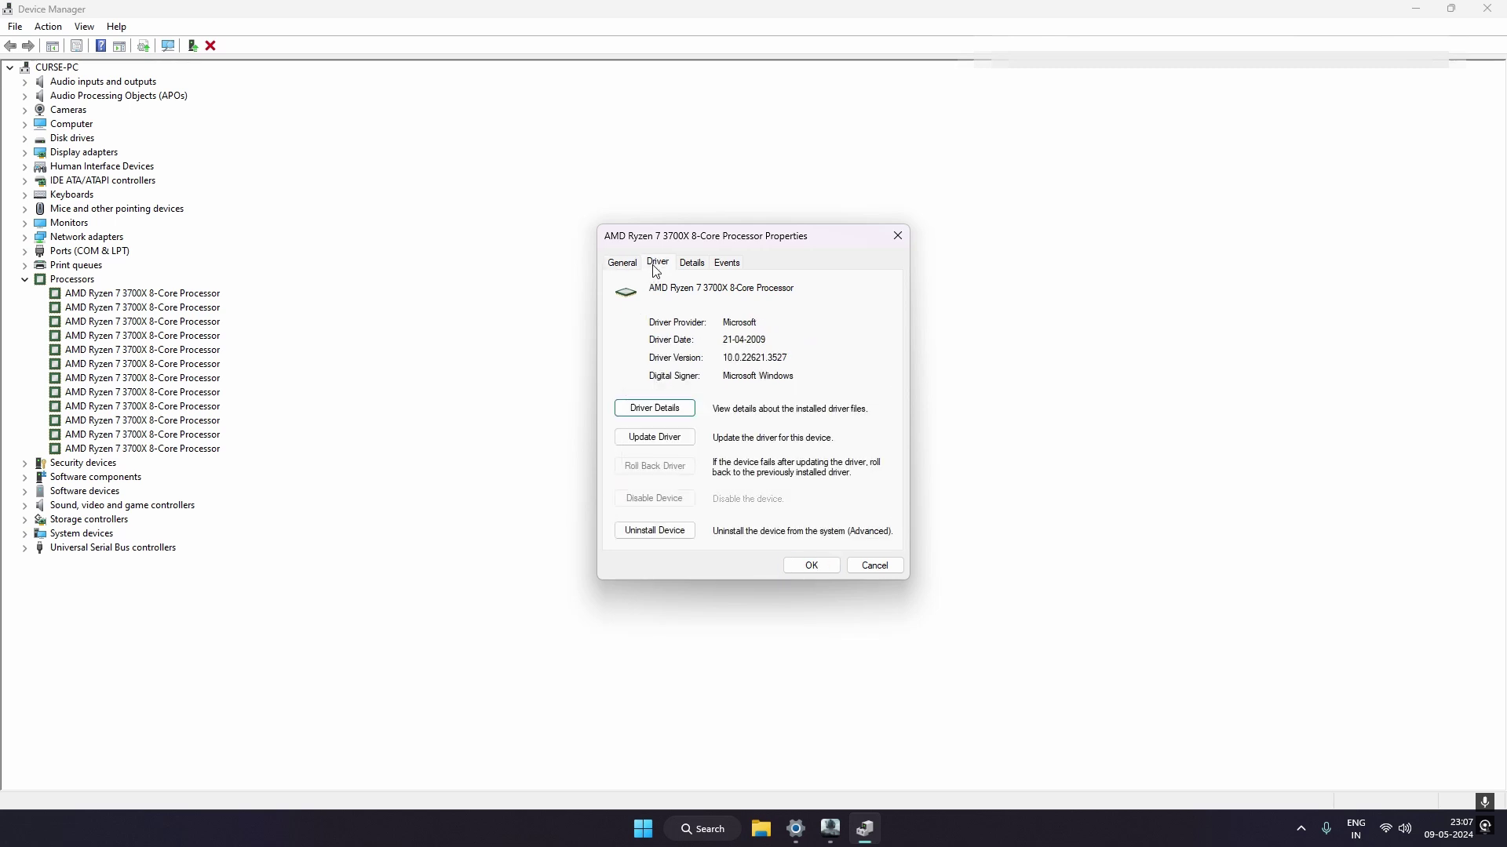
click(691, 263)
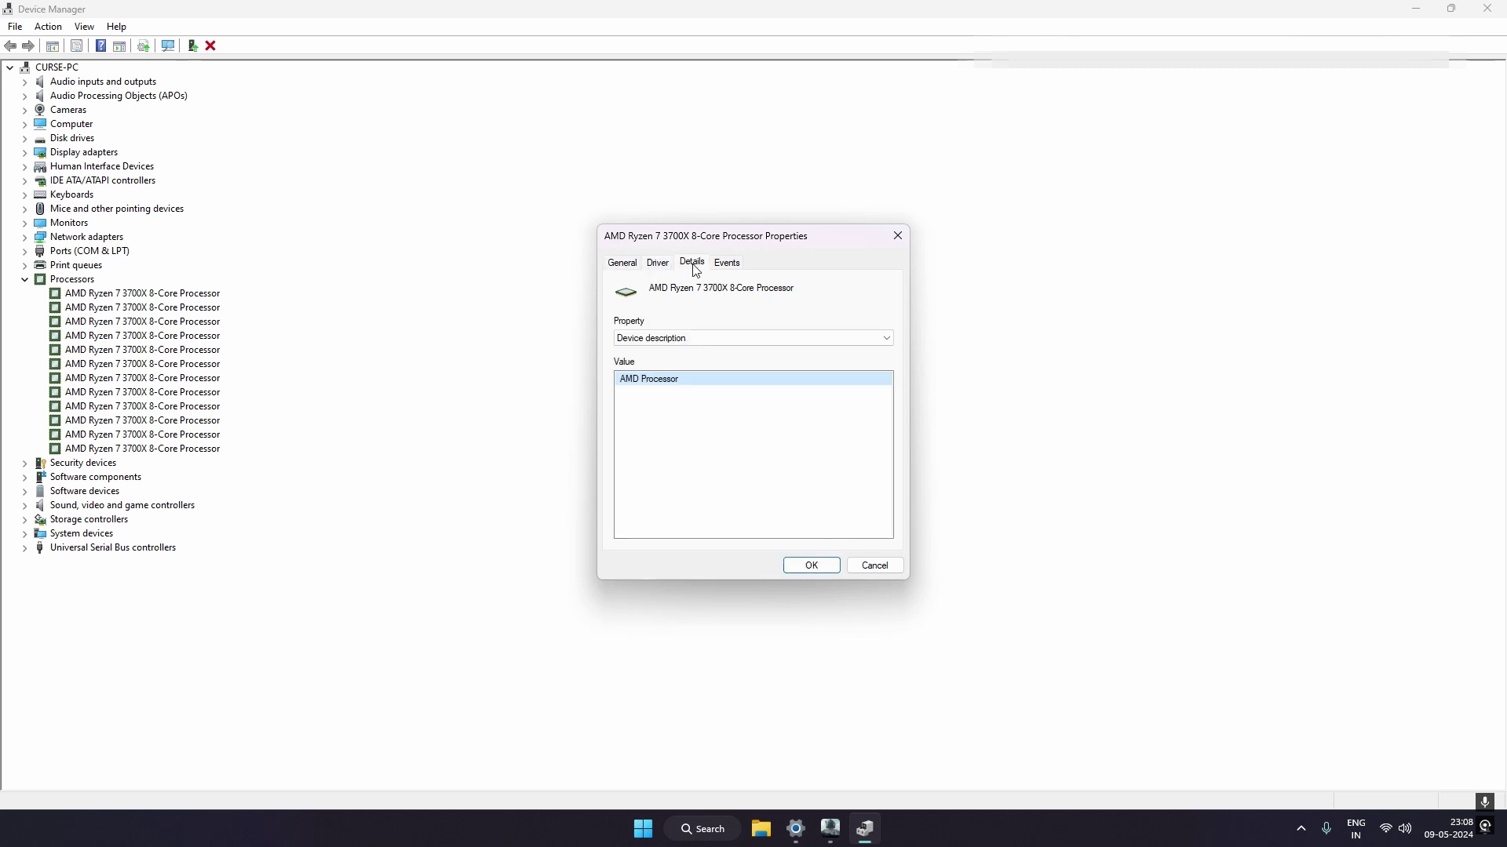
Choose the Driver key property and copy its value to the clipboard
click(645, 342)
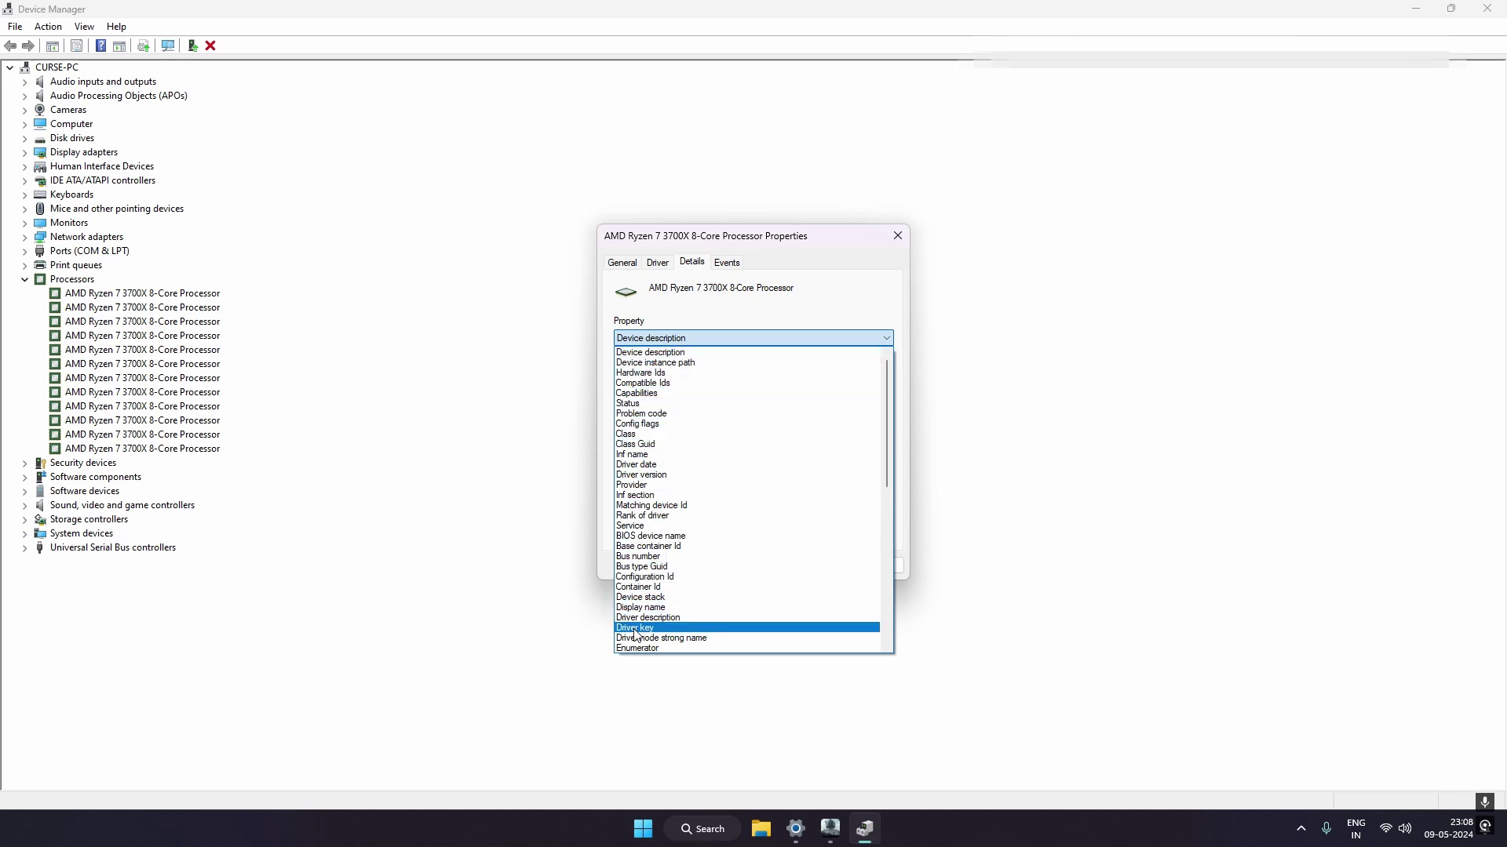
click(636, 629)
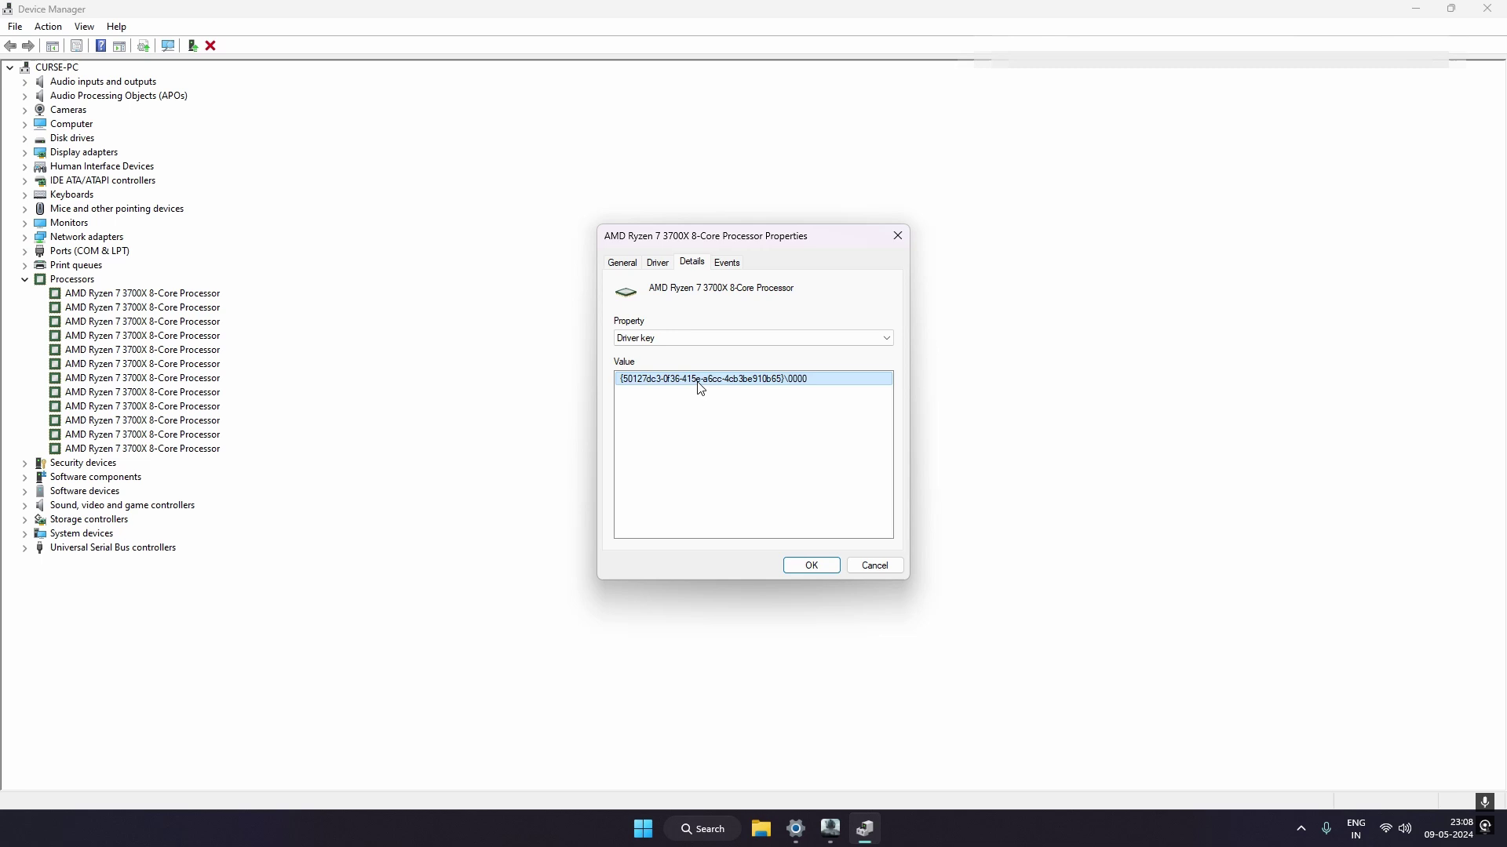
right_click(671, 379)
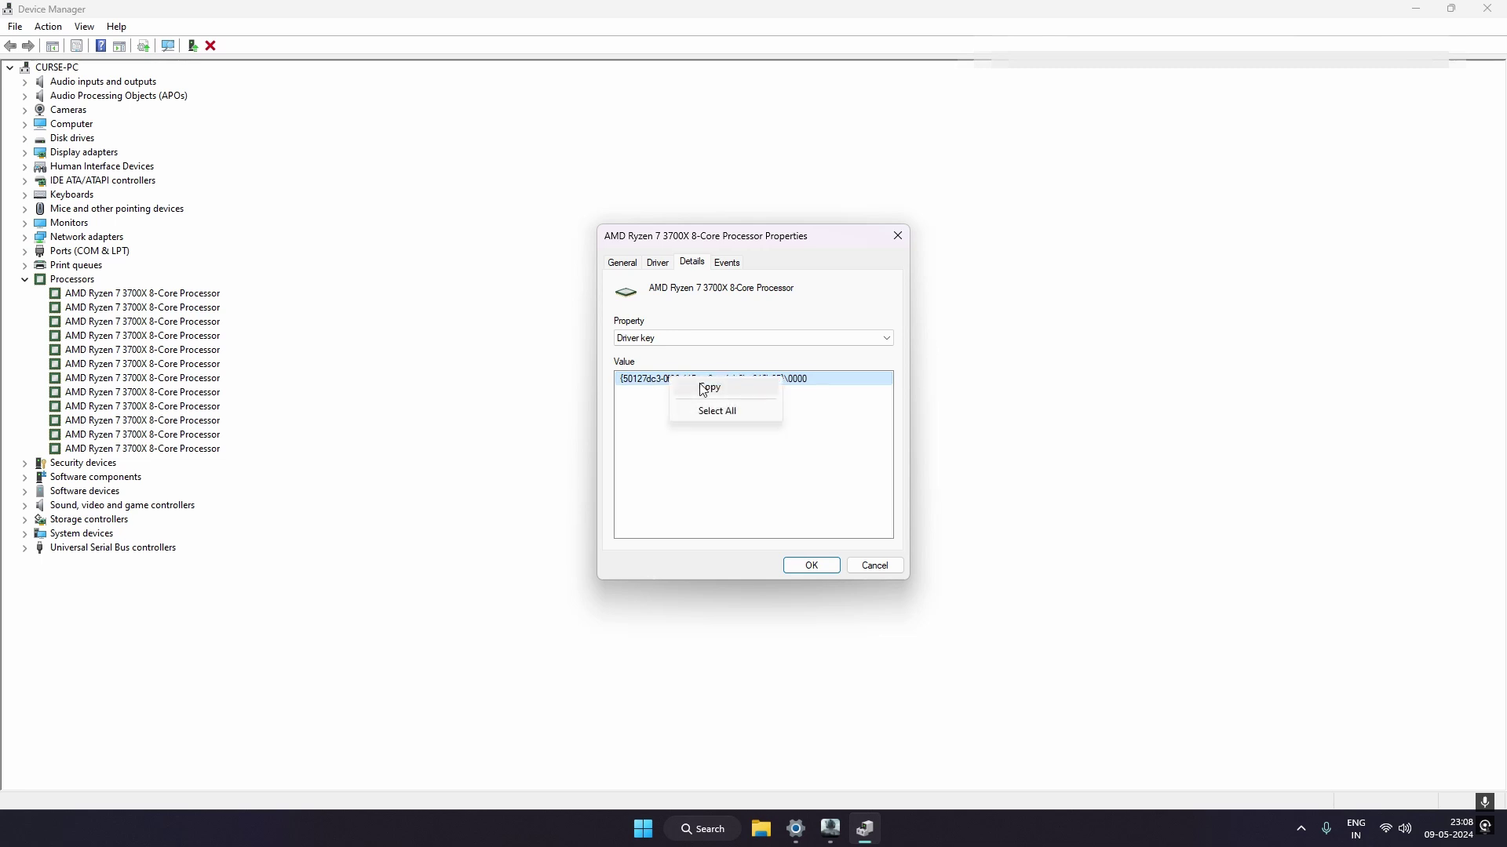
click(707, 389)
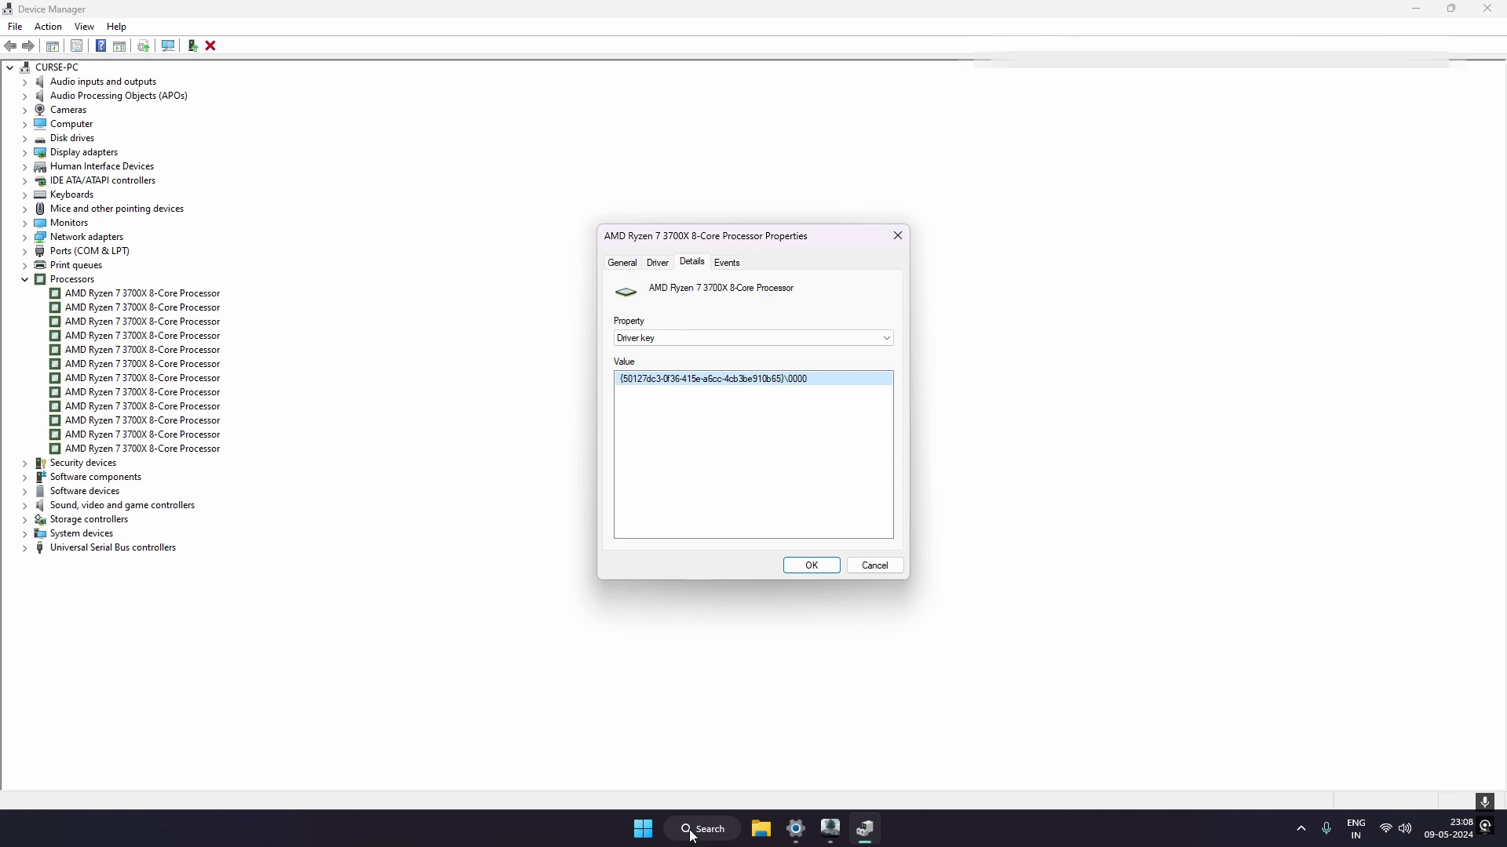
Start Registry Editor with REGEDIT from the Run box
key(super+r)
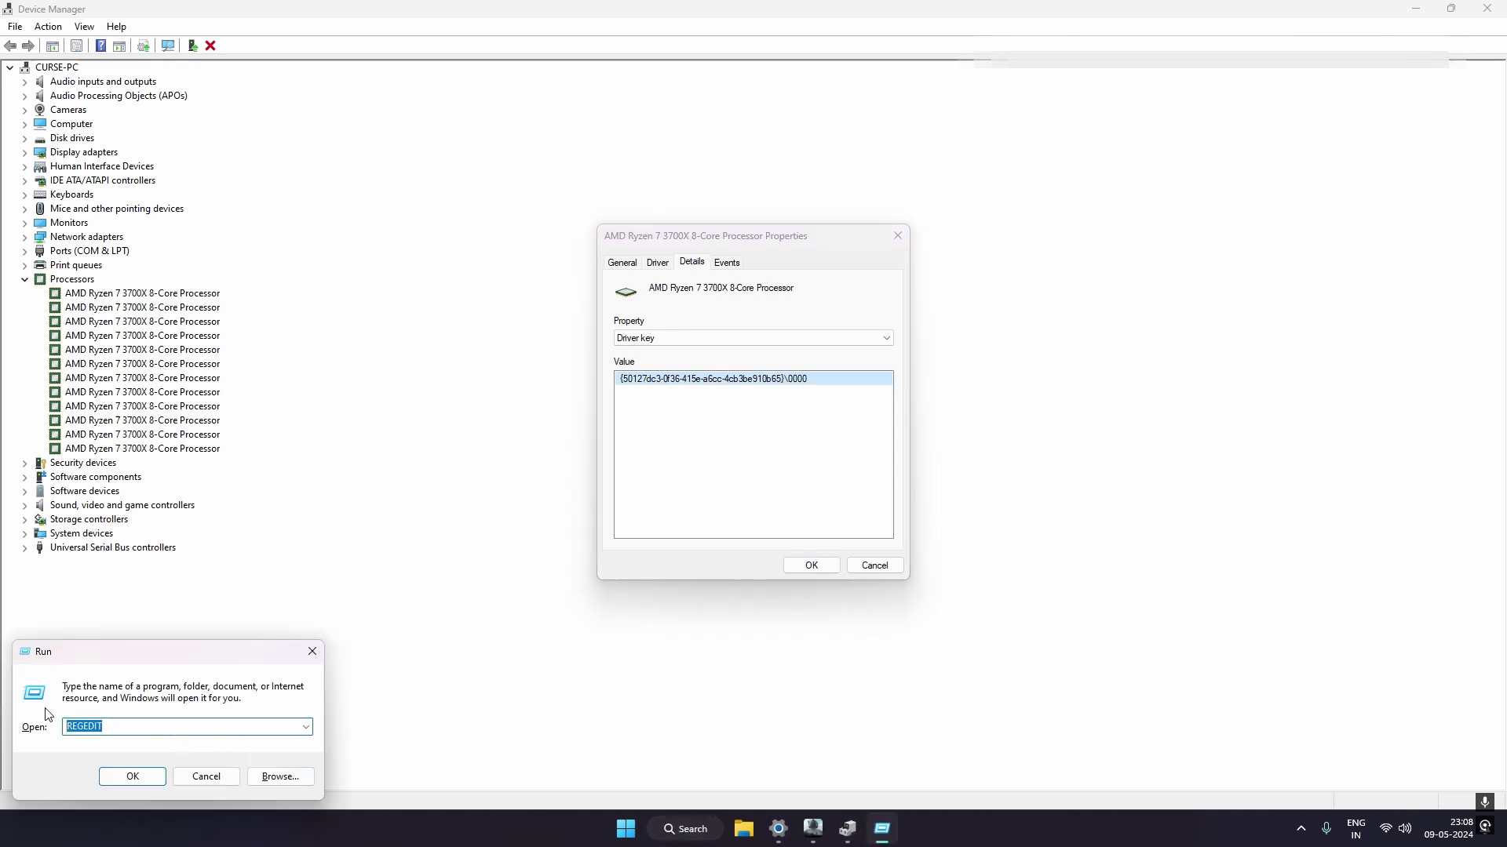
key(BackSpace)
text(reged)
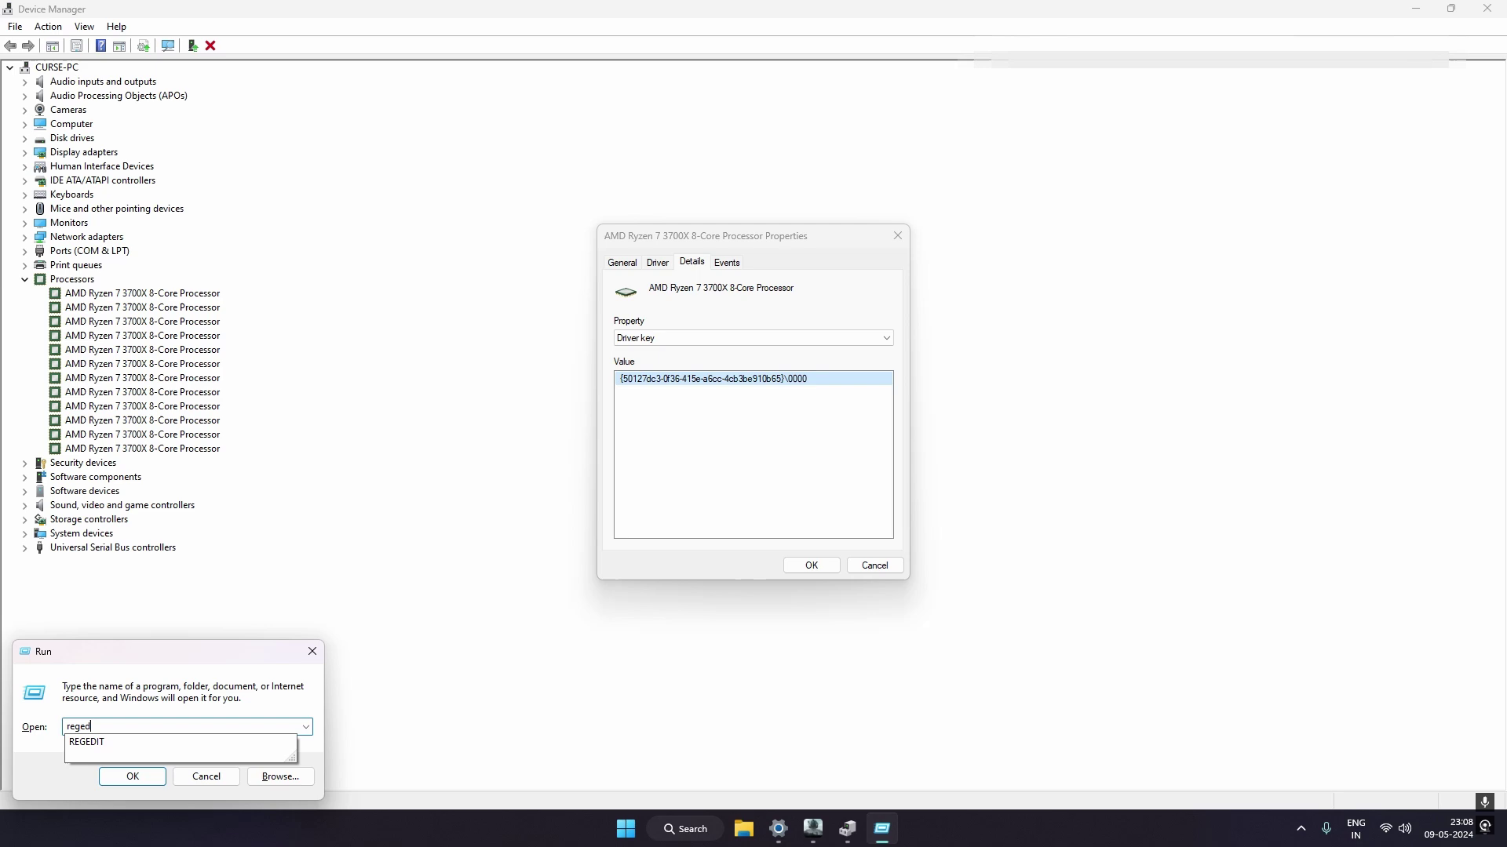
text(it)
click(136, 780)
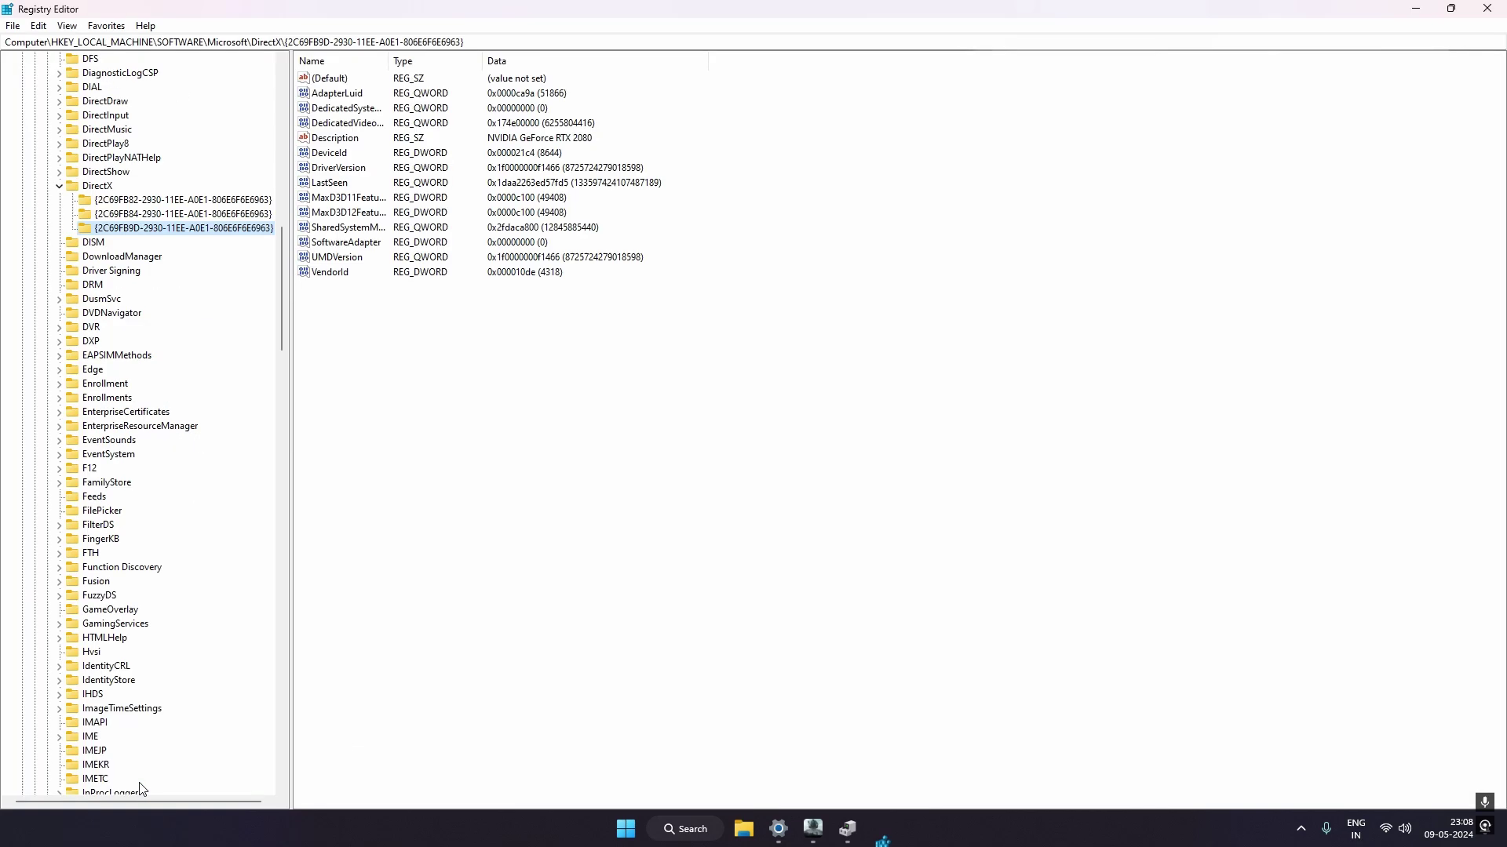
scroll(114, 447, up, 10)
scroll(114, 448, up, 14)
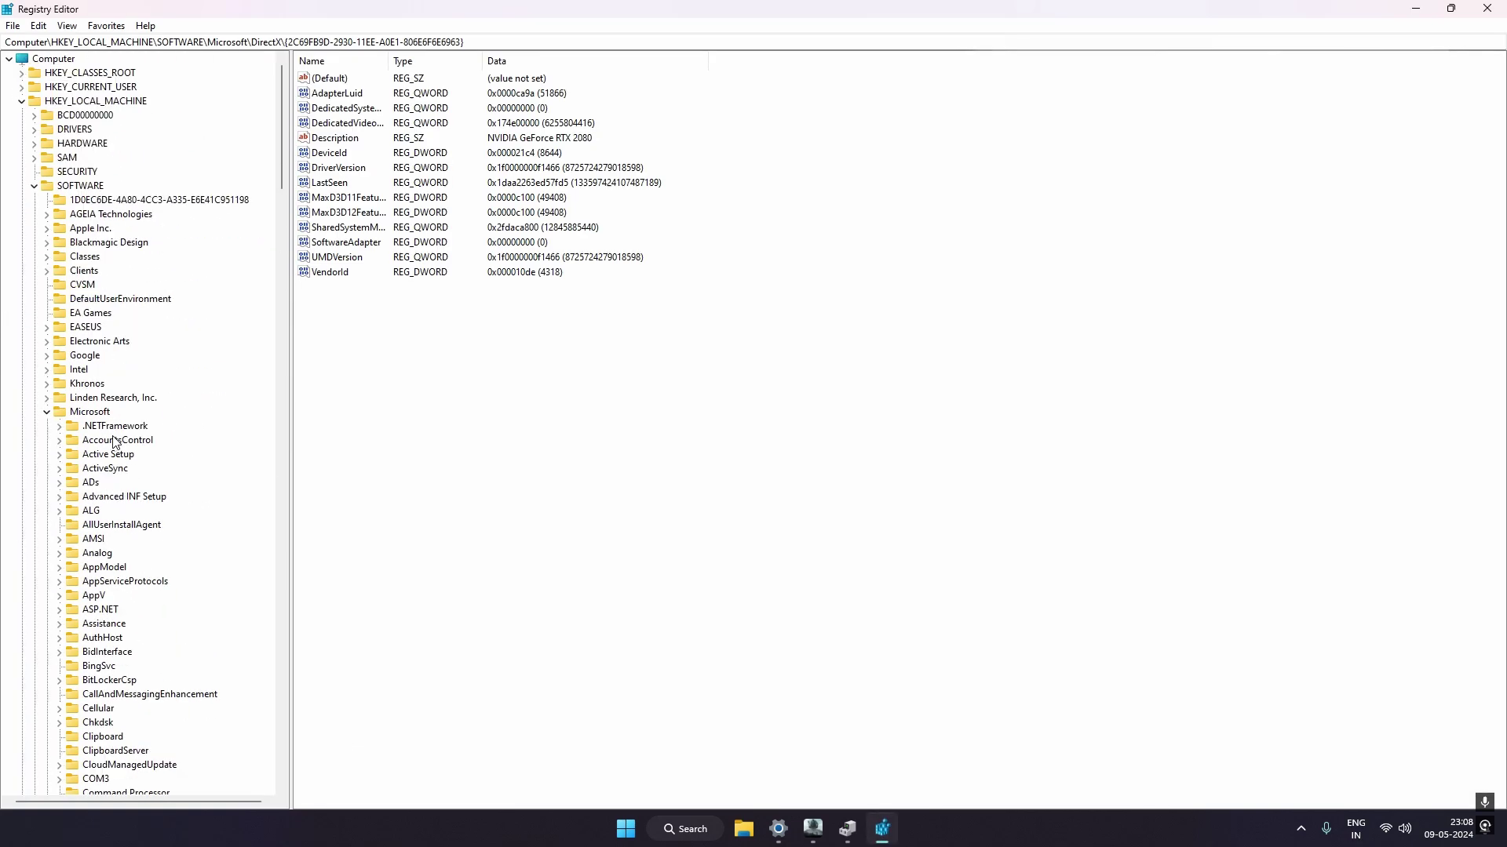
Navigate HKEY_LOCAL_MACHINE\SYSTEM\CurrentControlSet and expand the Enum key's device categories
click(21, 101)
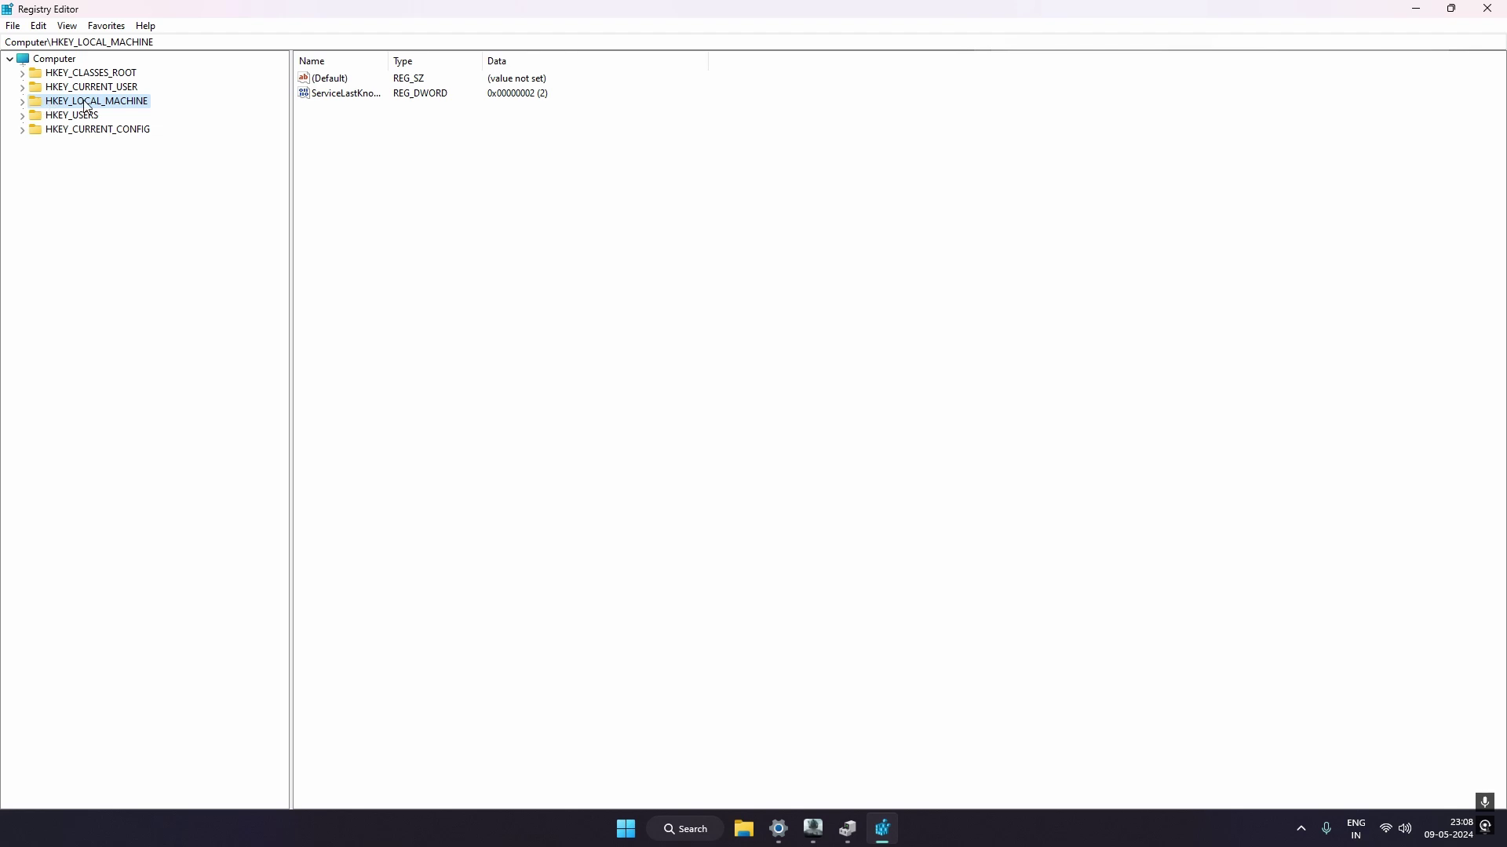
click(21, 101)
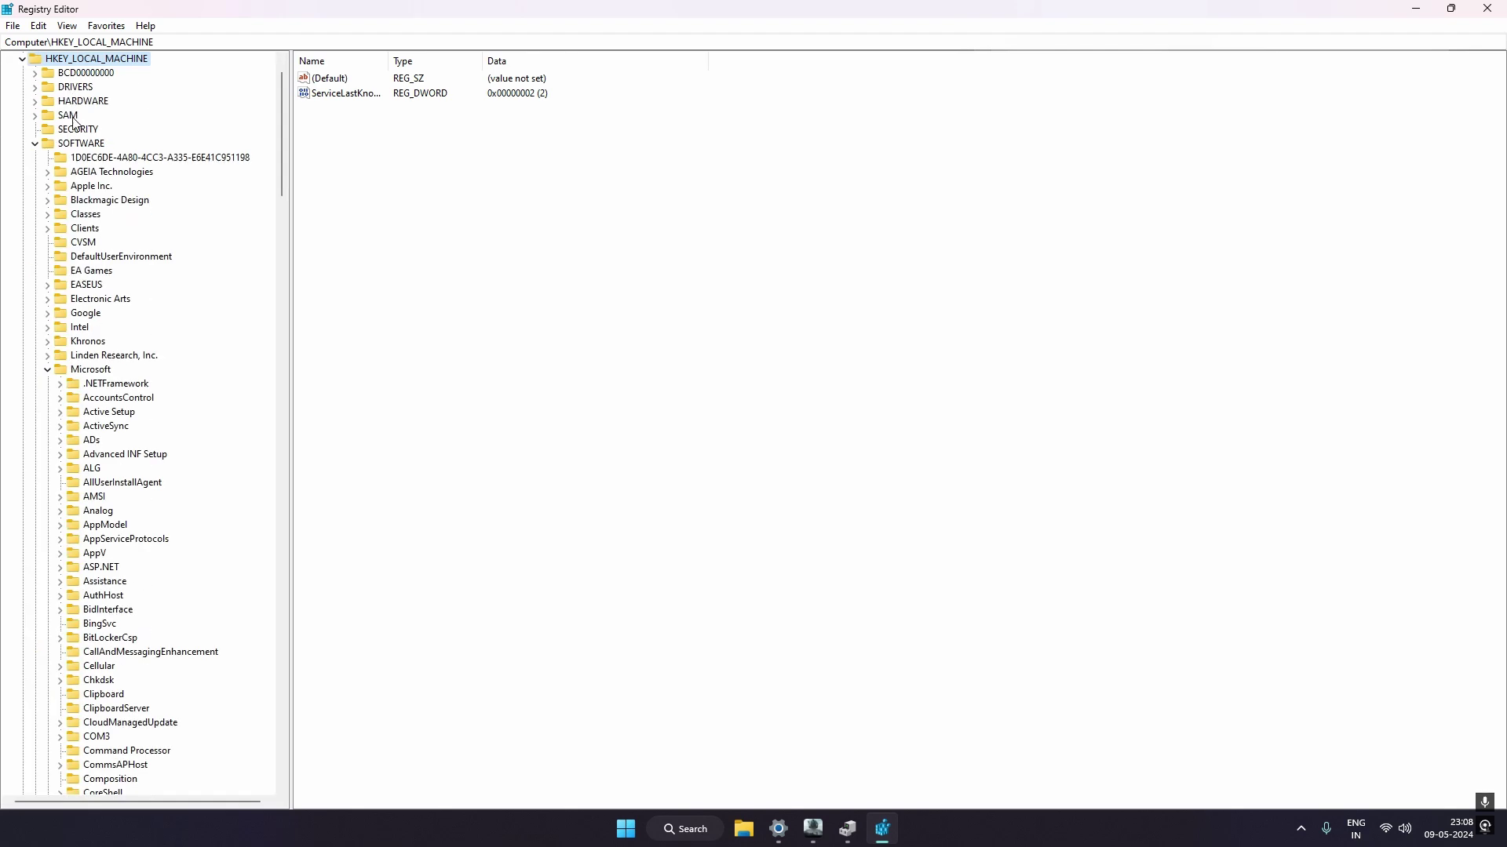
click(34, 144)
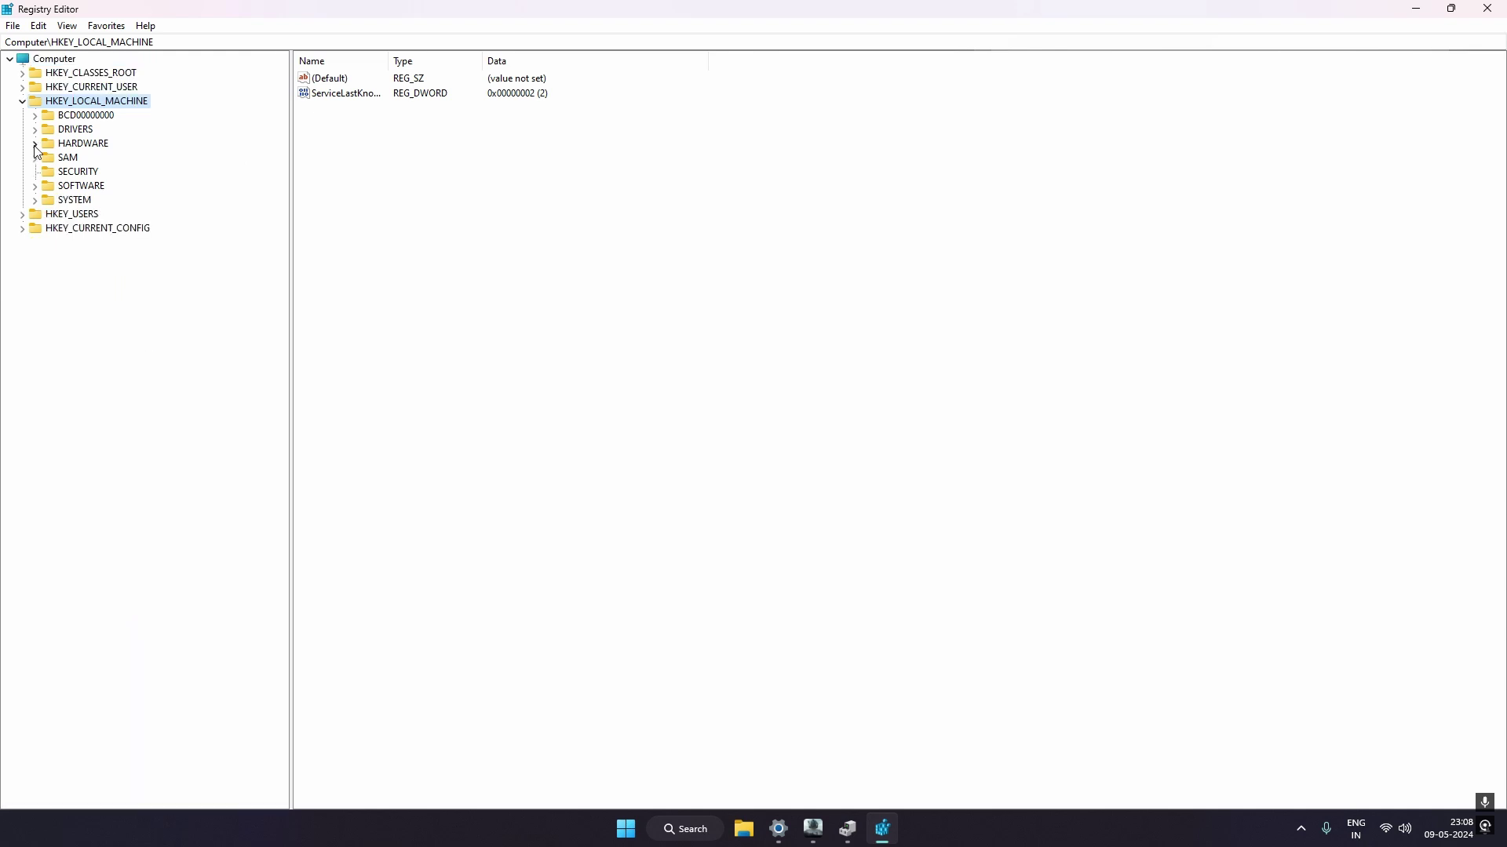
click(59, 202)
click(34, 200)
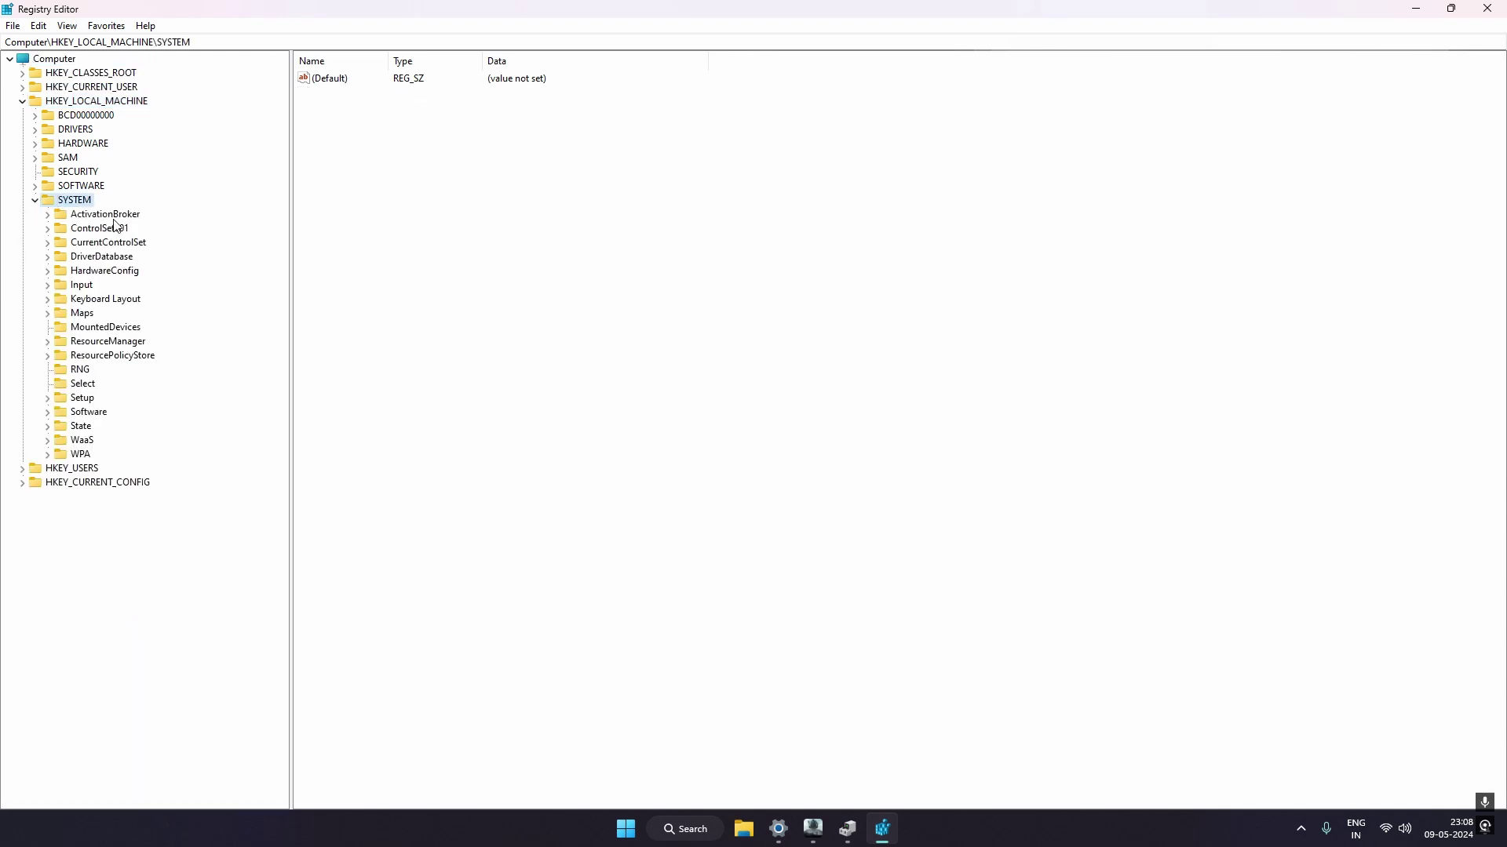
click(48, 243)
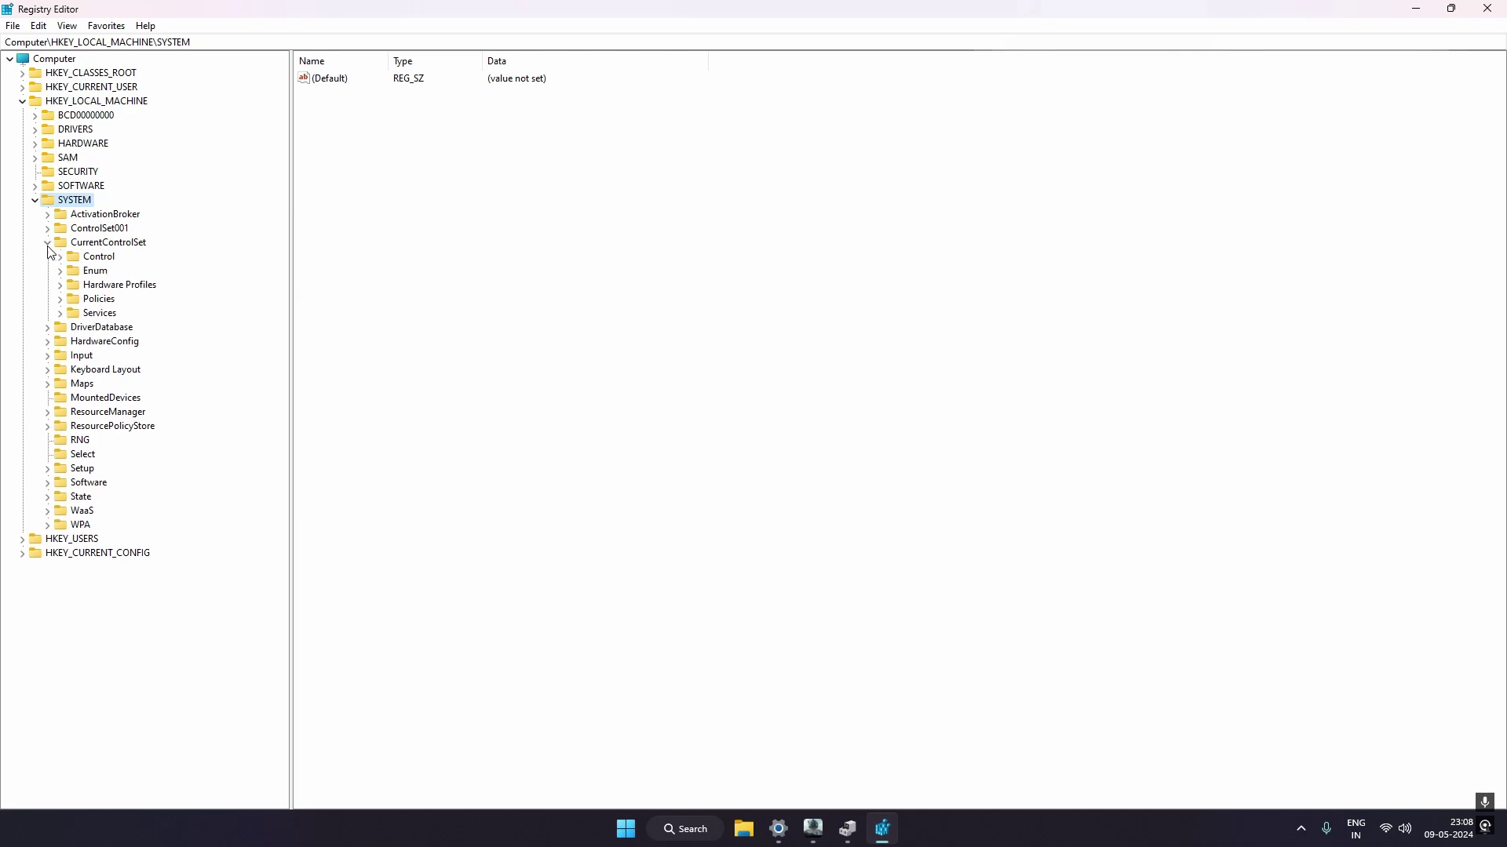
click(91, 273)
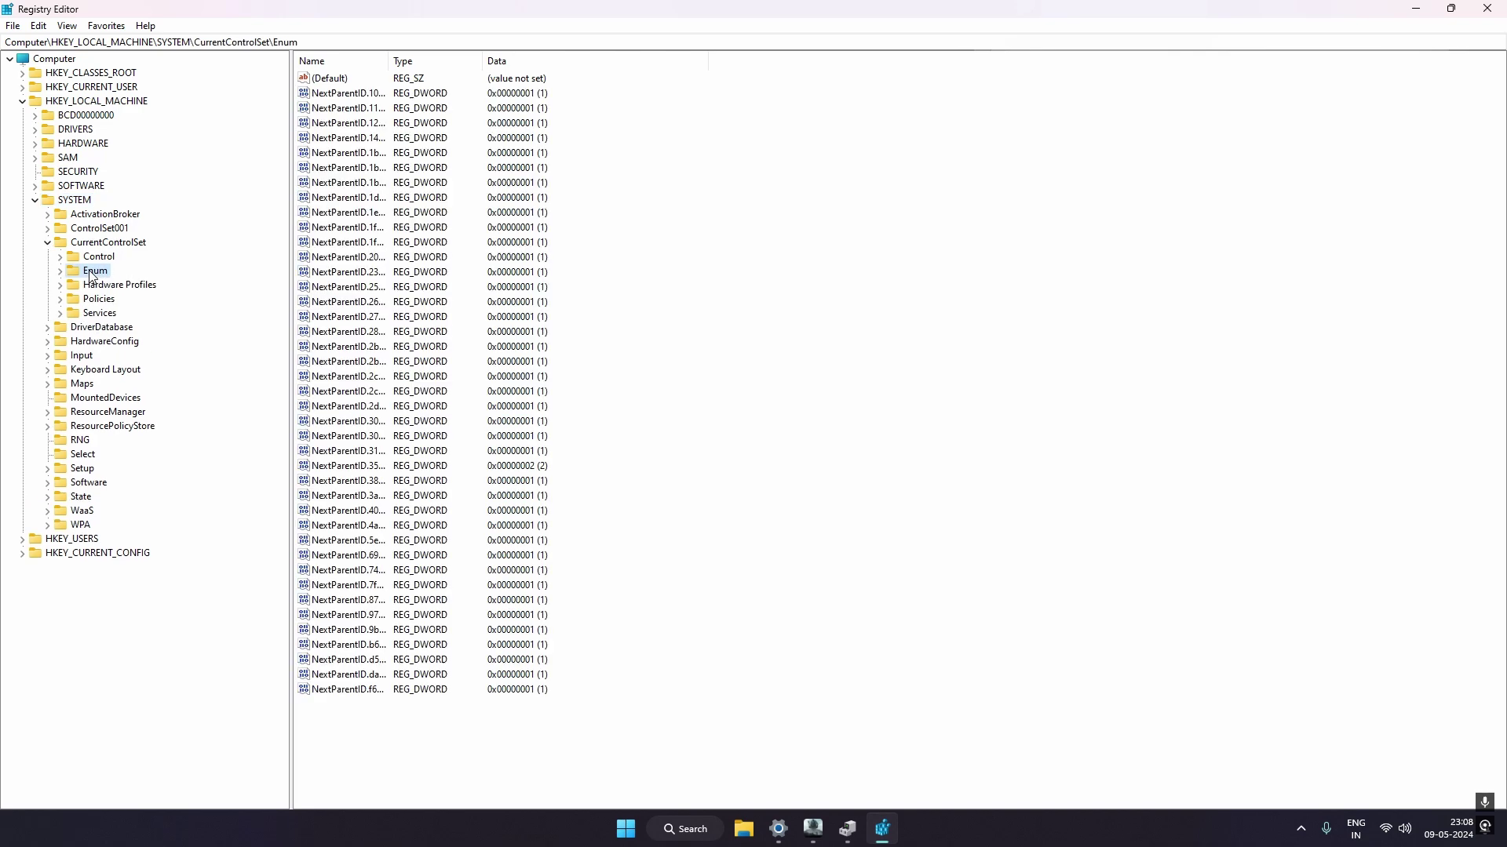
click(59, 272)
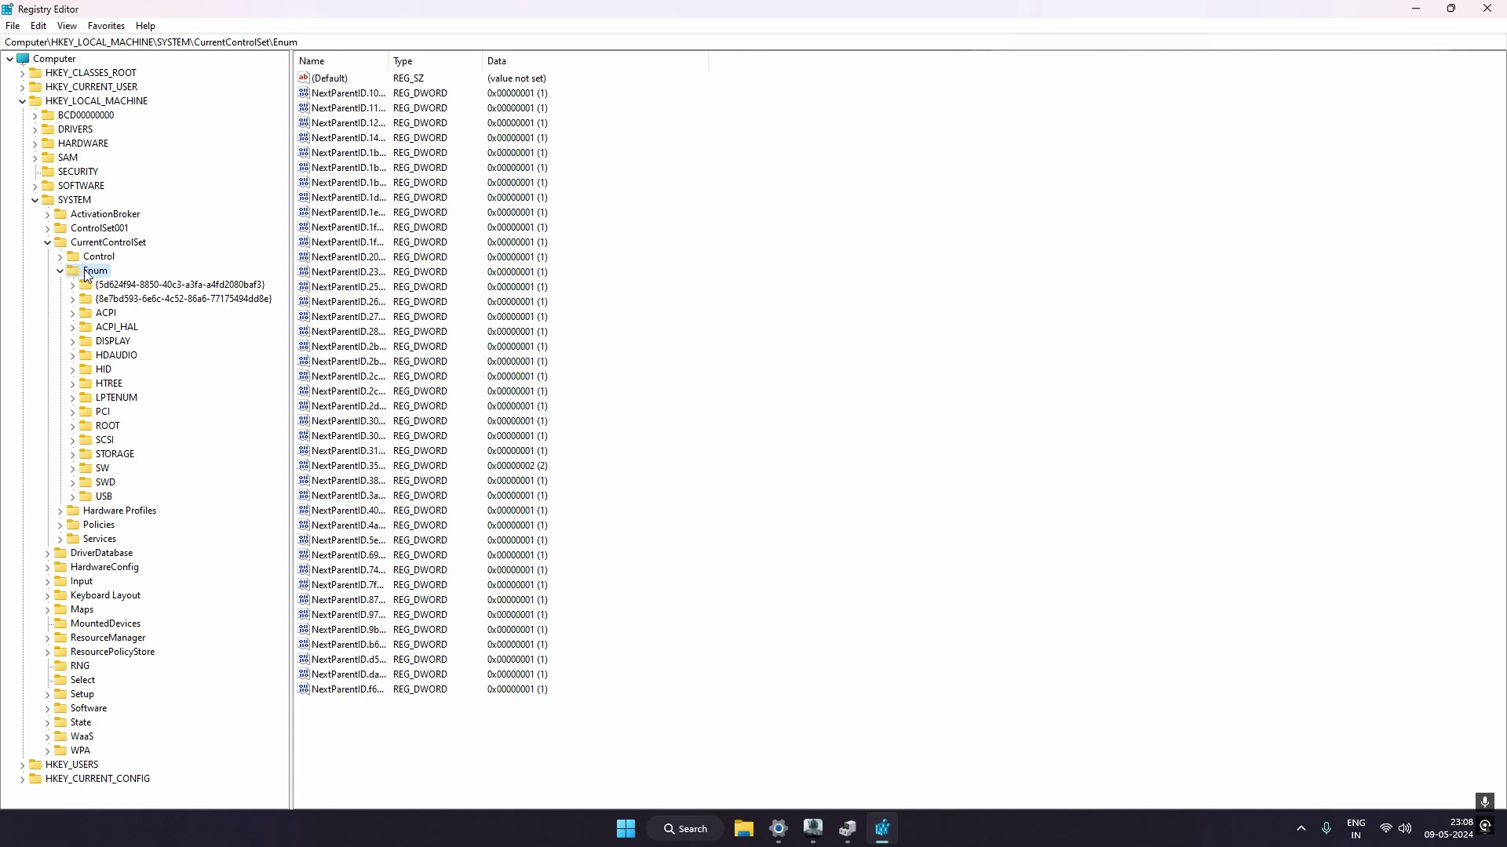
Find the pasted processor Driver key, landing on the ACPI processor key with its FriendlyName
right_click(107, 272)
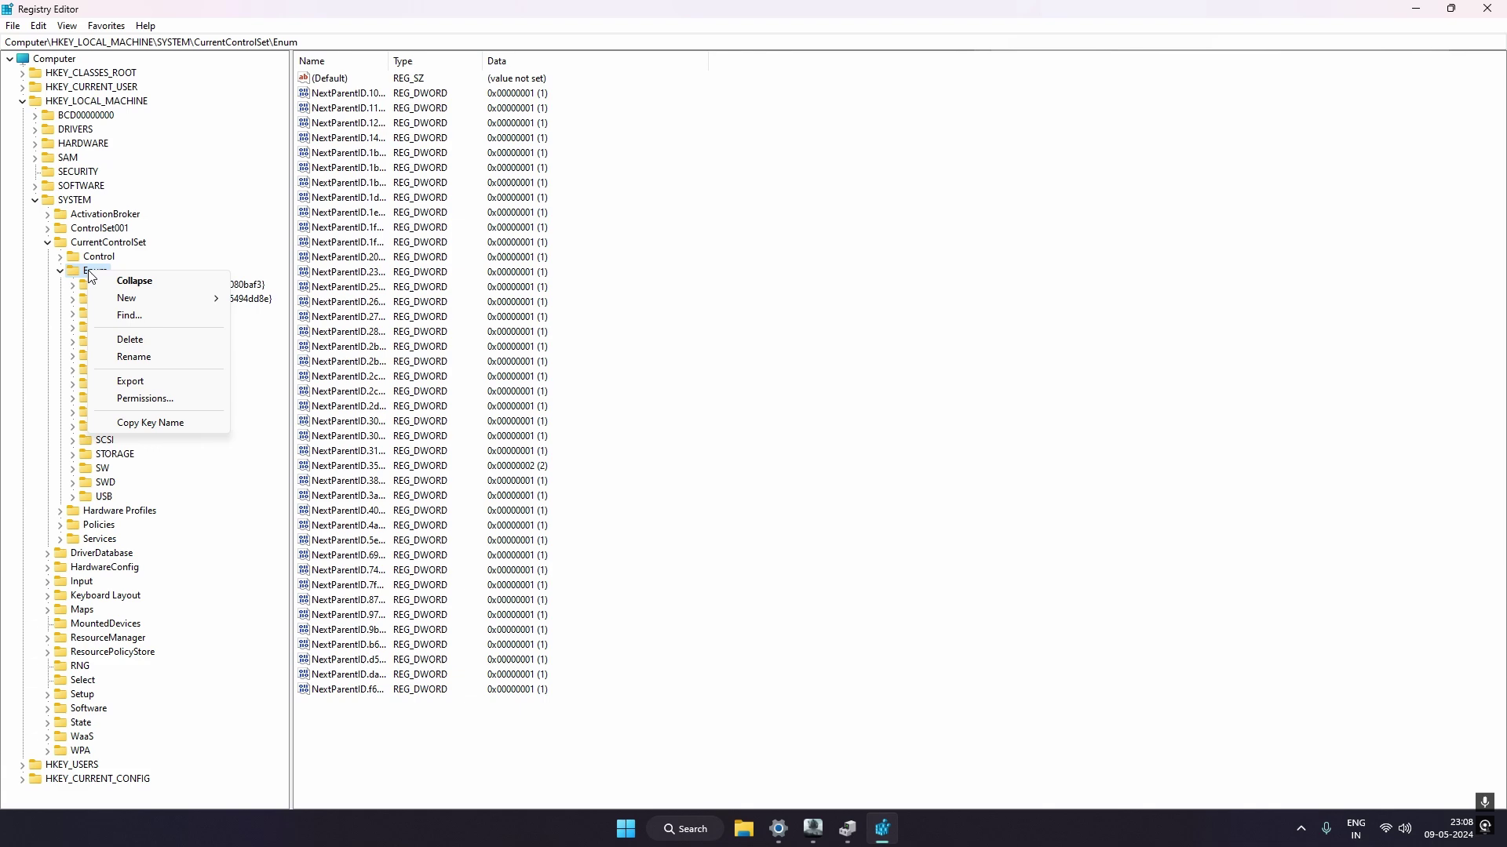
click(134, 318)
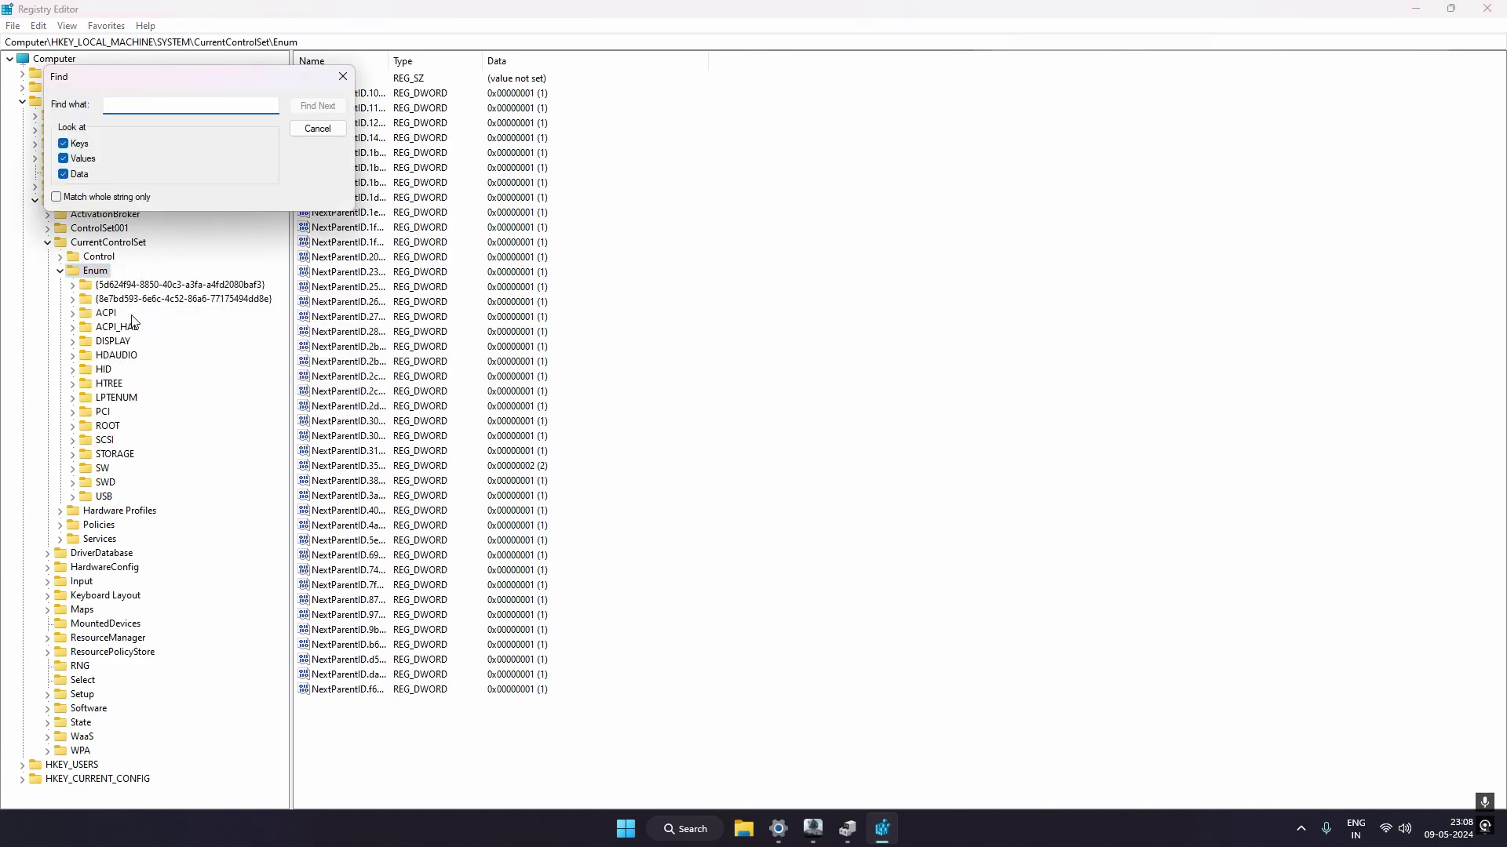
drag(101, 80, 353, 383)
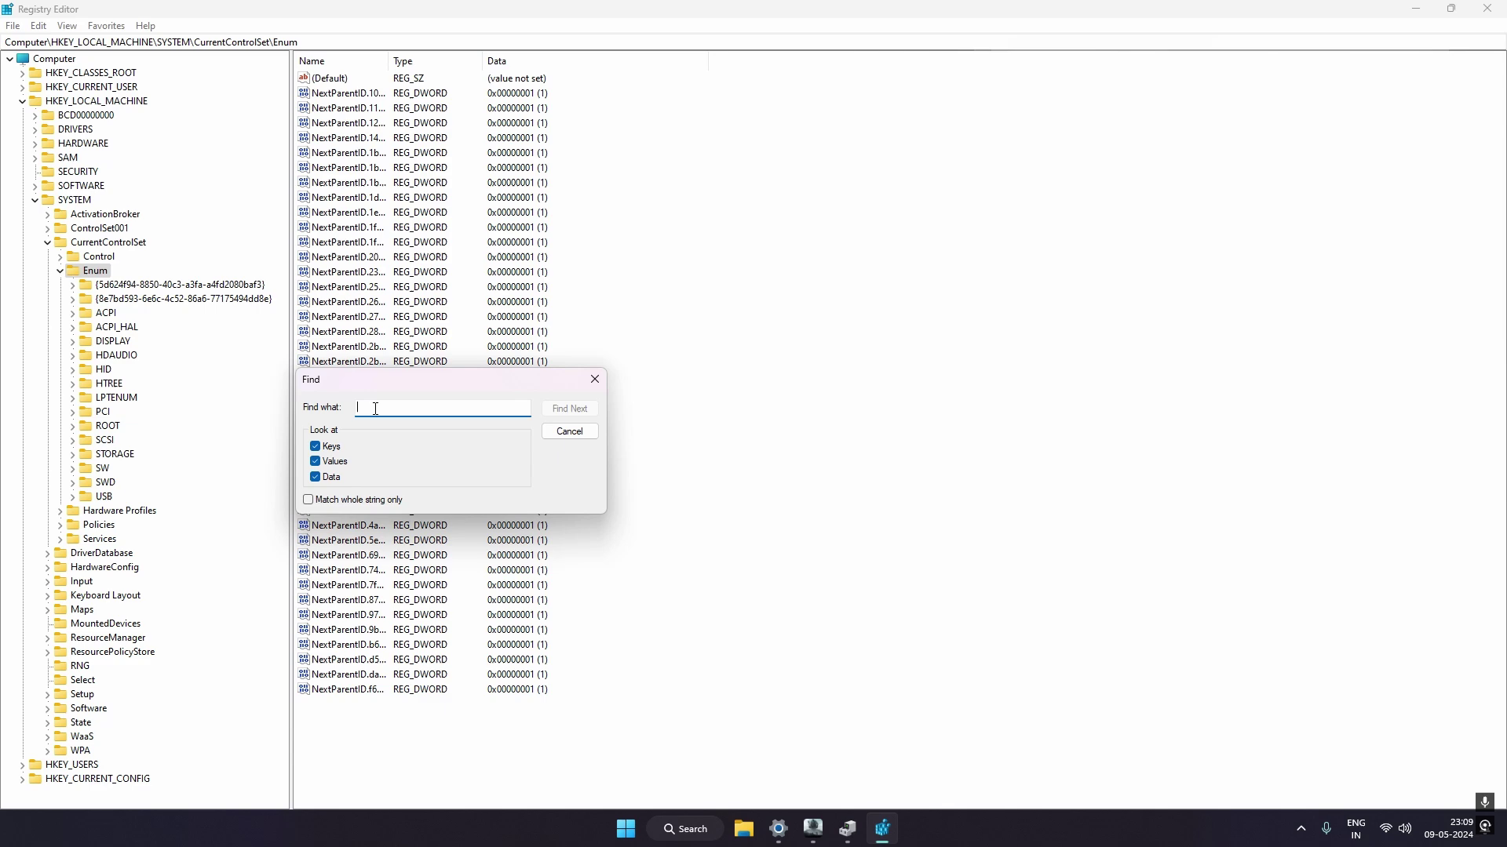
key(ctrl+v)
click(561, 412)
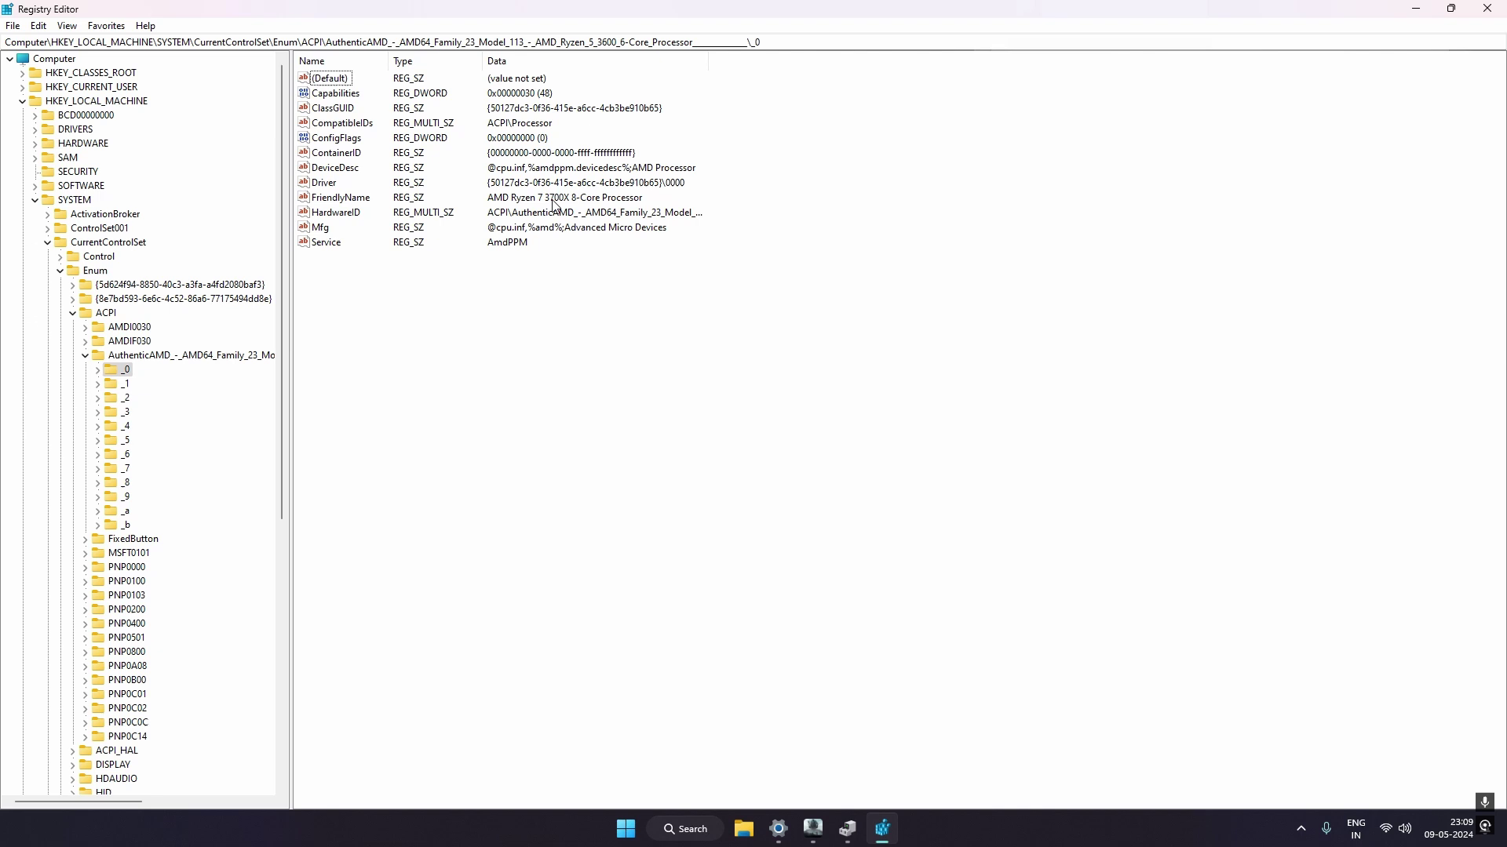
Modify FriendlyName, confirming the value AMD Ryzen 7 3700X 8-Core Processor
click(349, 200)
right_click(349, 200)
click(379, 210)
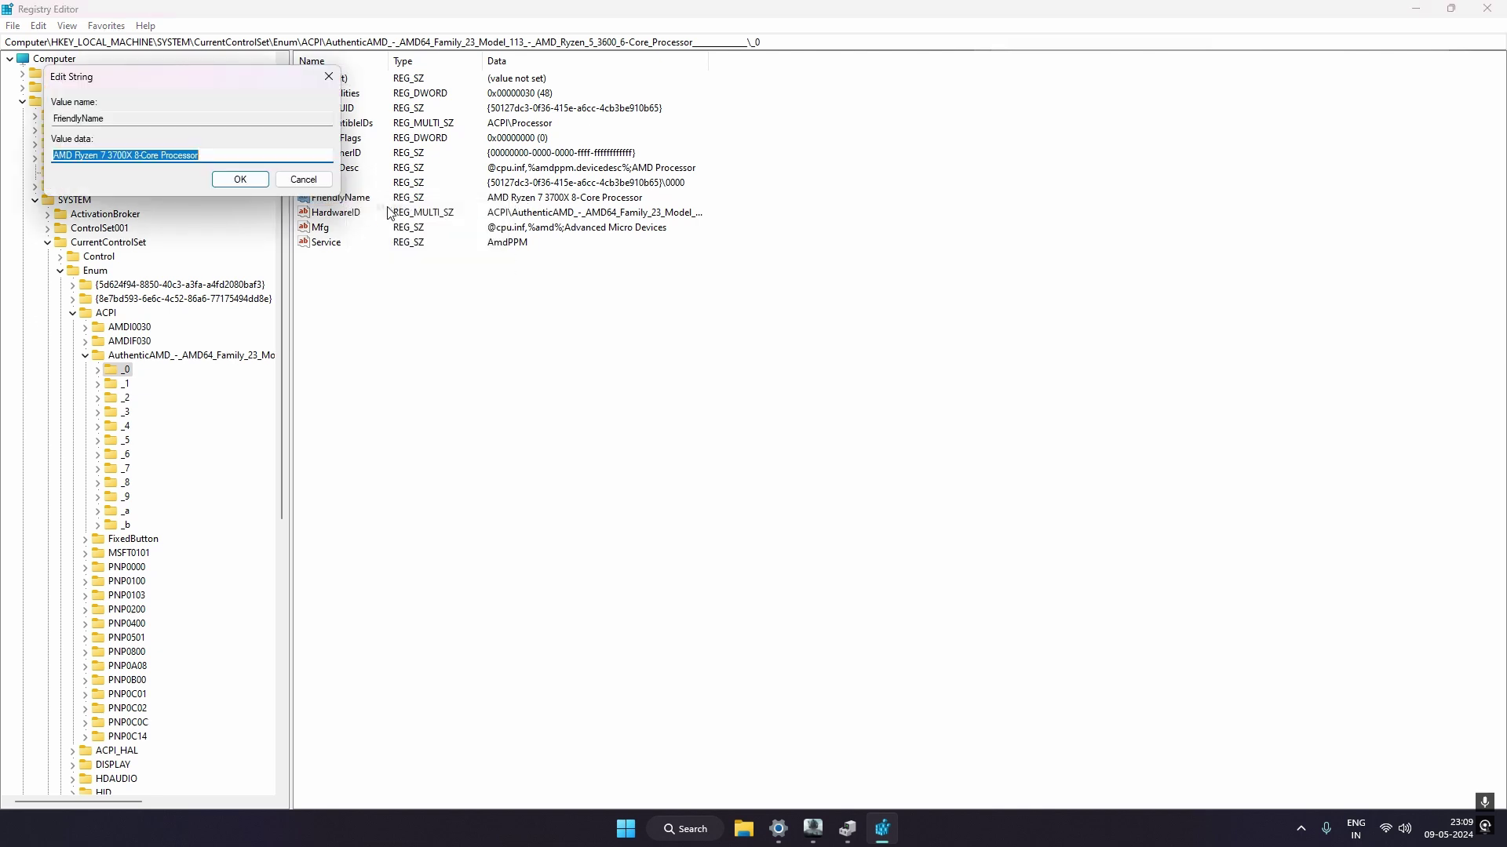
click(208, 154)
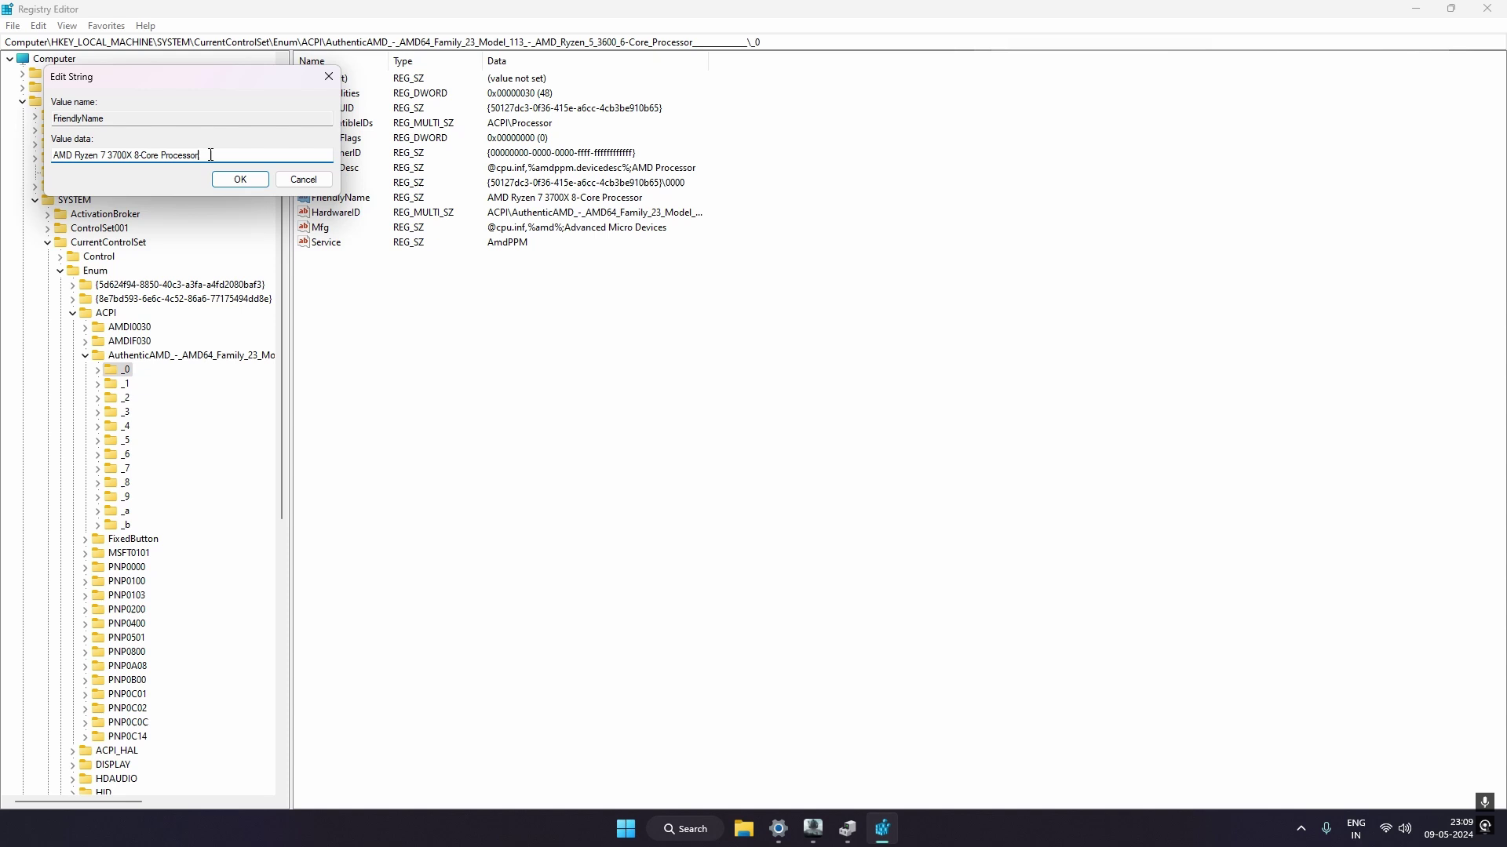
drag(210, 154, 48, 156)
drag(140, 77, 290, 257)
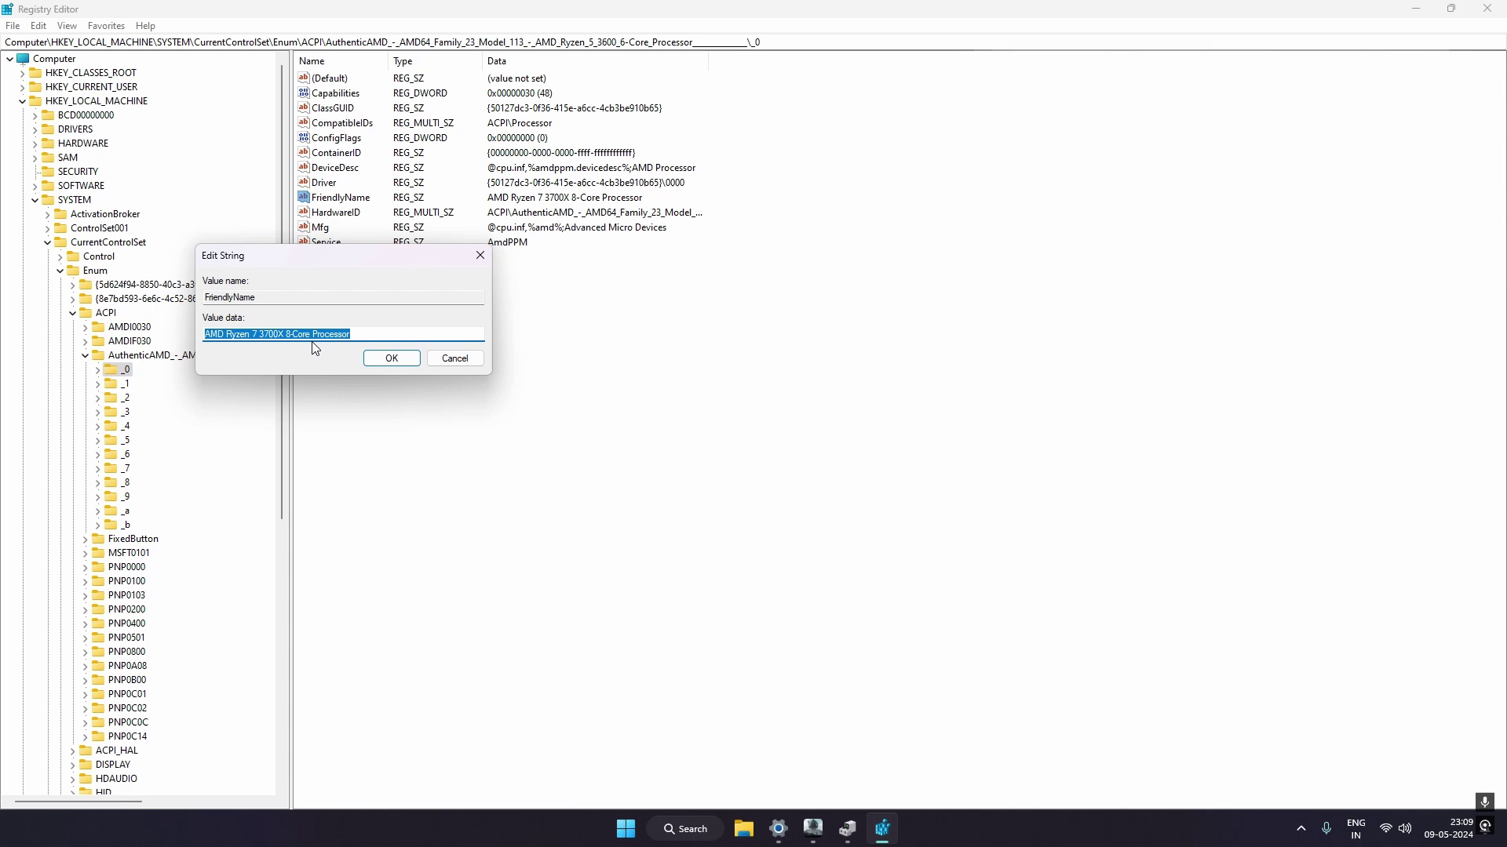
drag(352, 335, 190, 333)
click(369, 361)
mouse_move(777, 829)
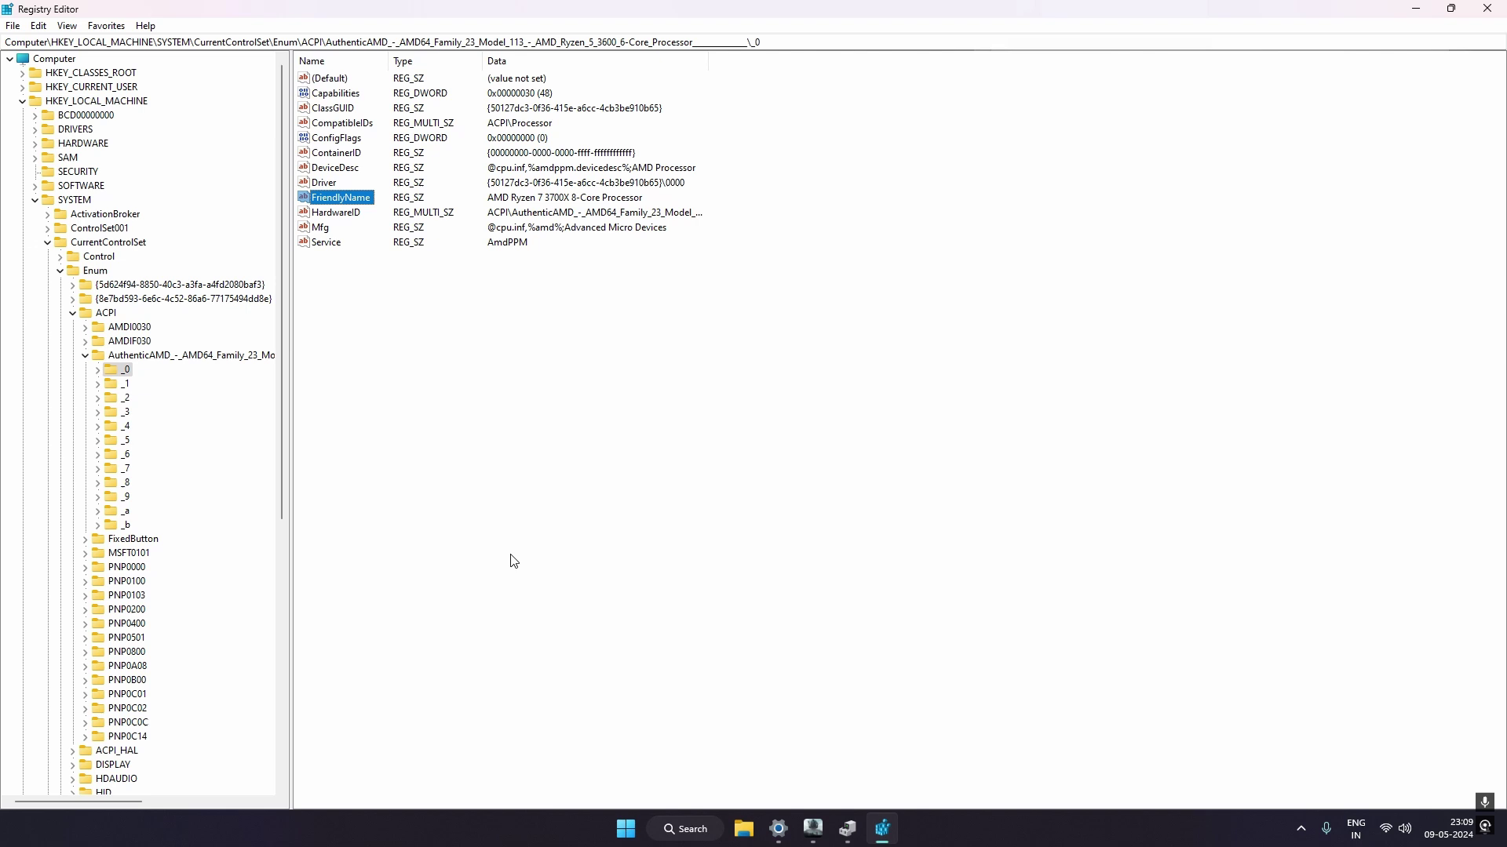
Collapse HKEY_LOCAL_MACHINE, start a new Find from it, and launch Task Manager from the taskbar
click(21, 101)
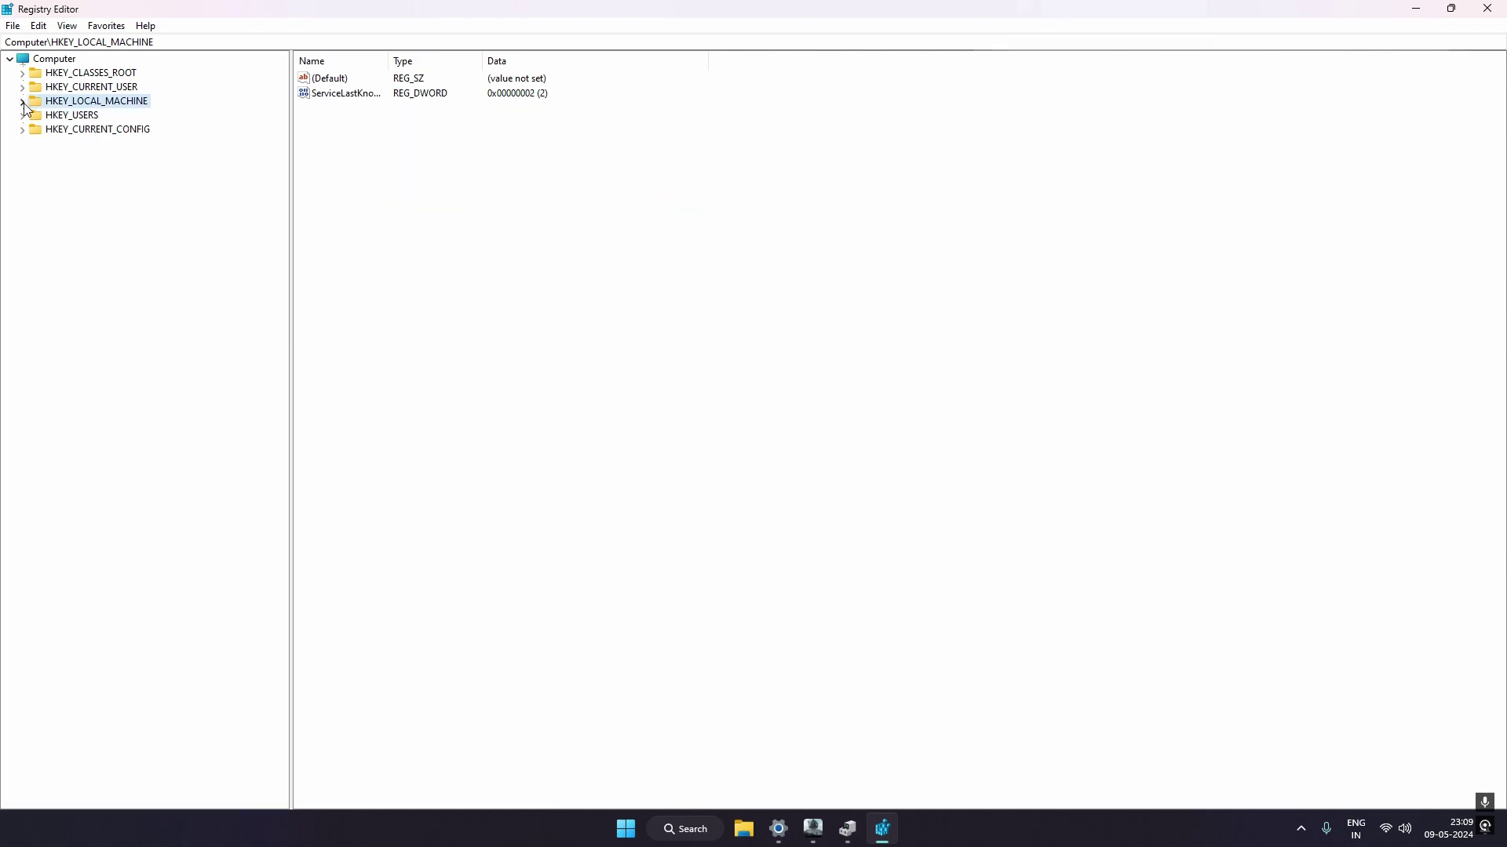
right_click(103, 101)
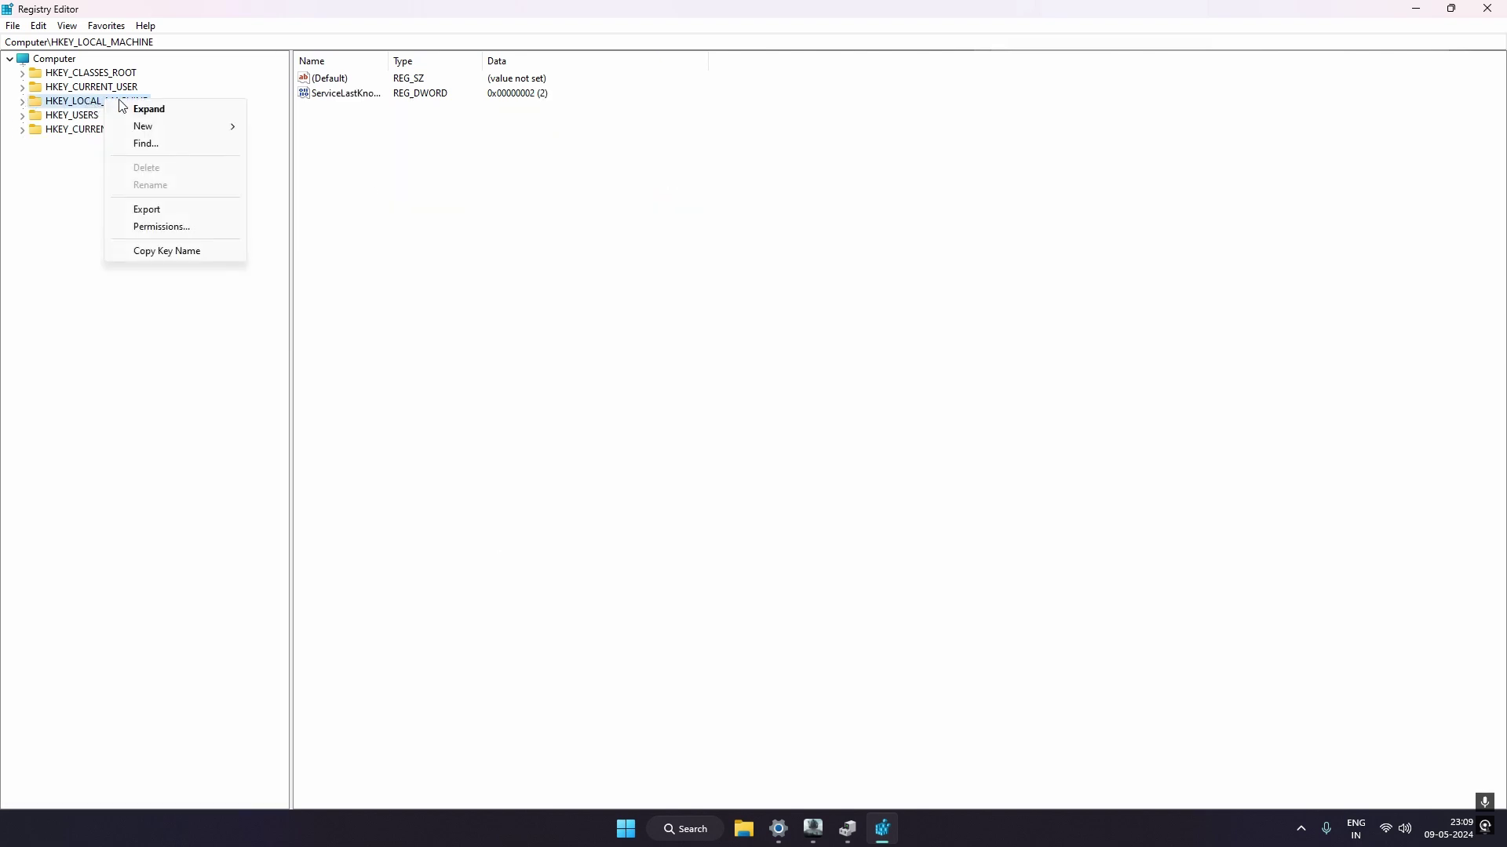
click(138, 143)
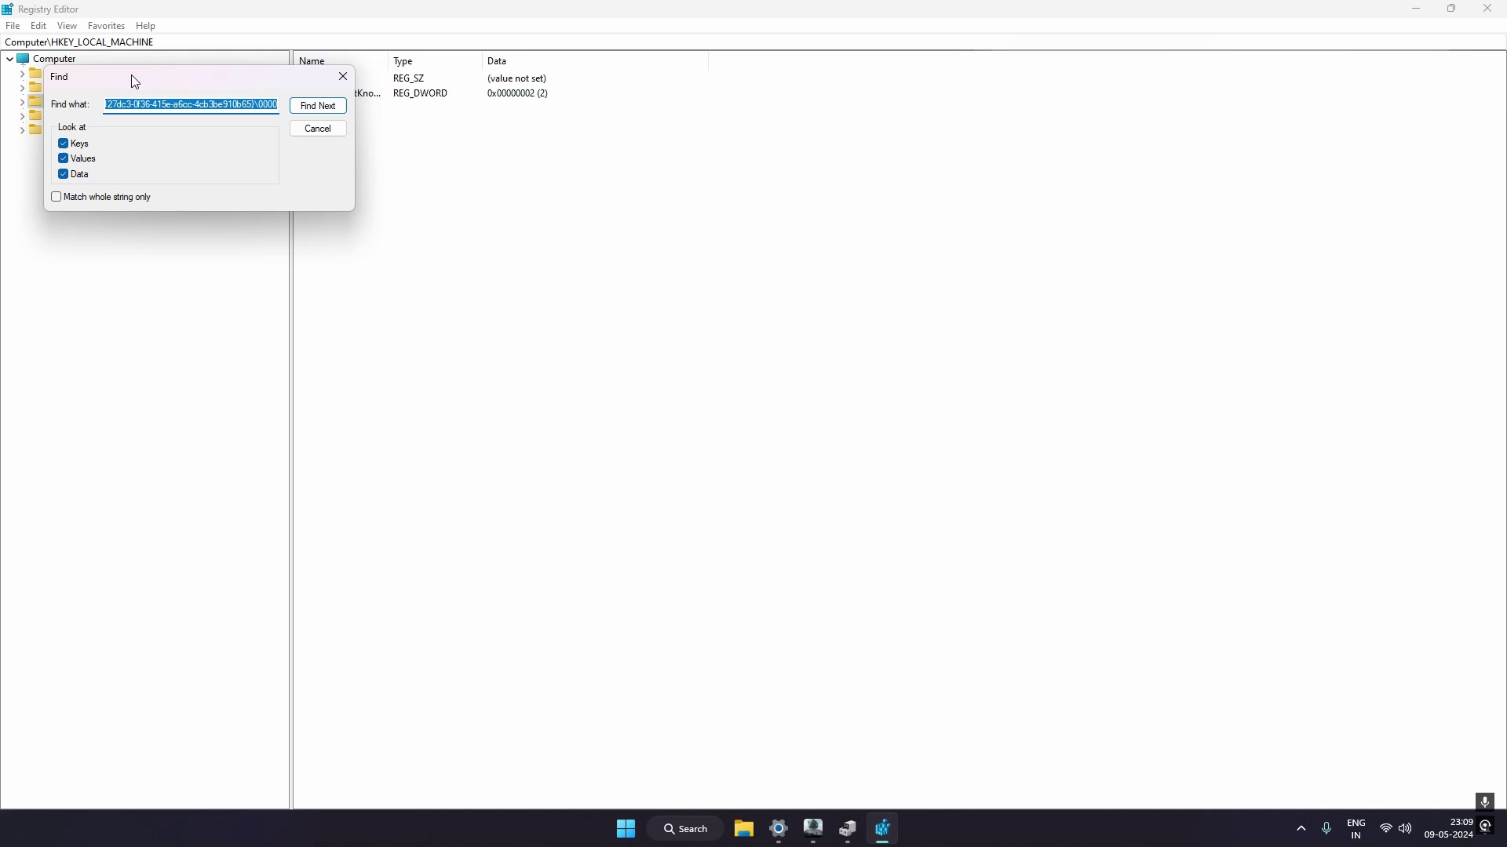
drag(134, 80, 238, 149)
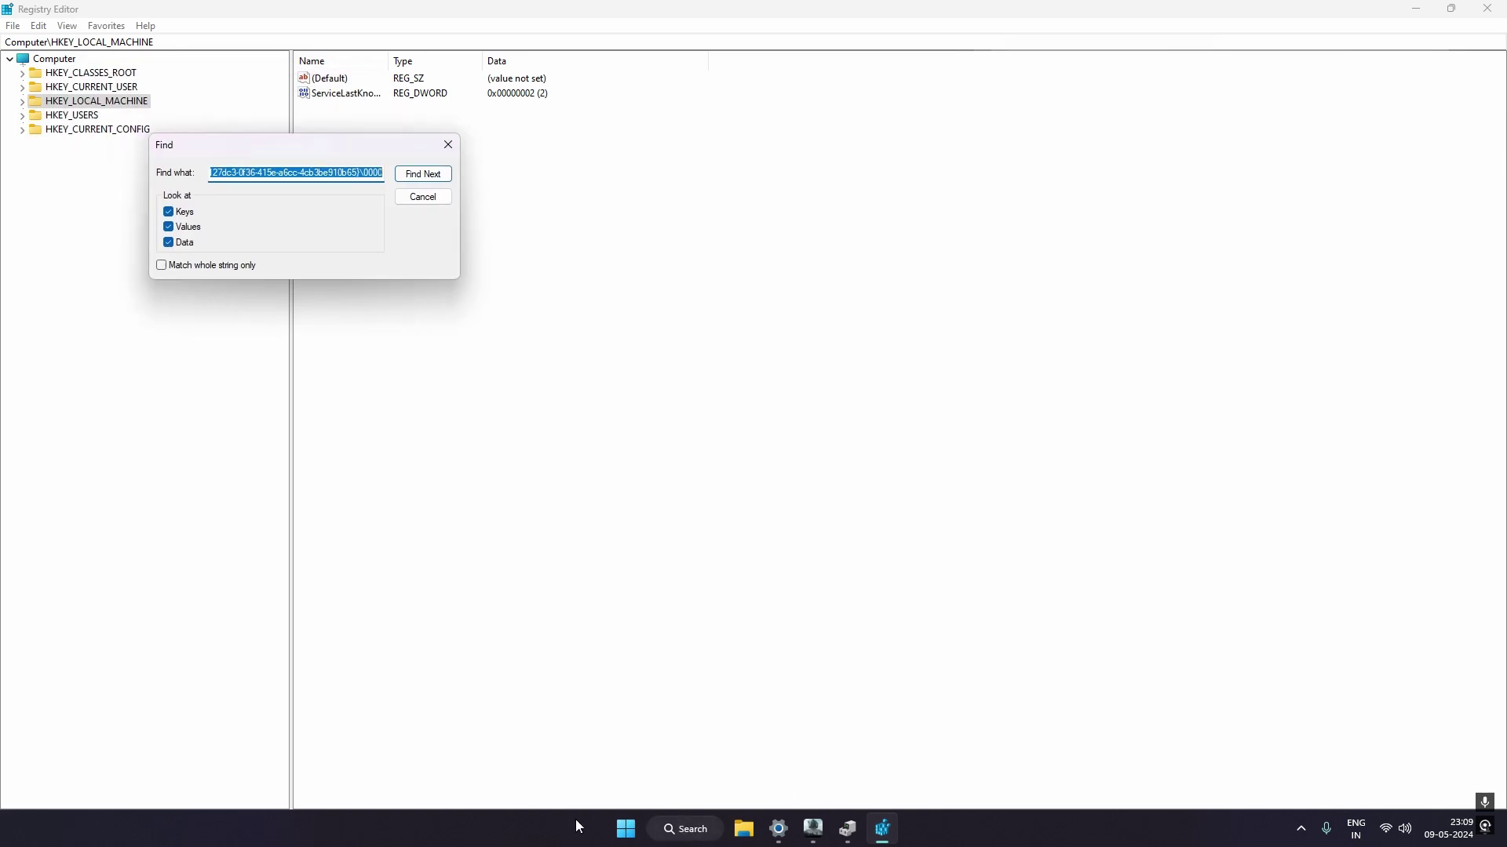
right_click(532, 824)
click(601, 773)
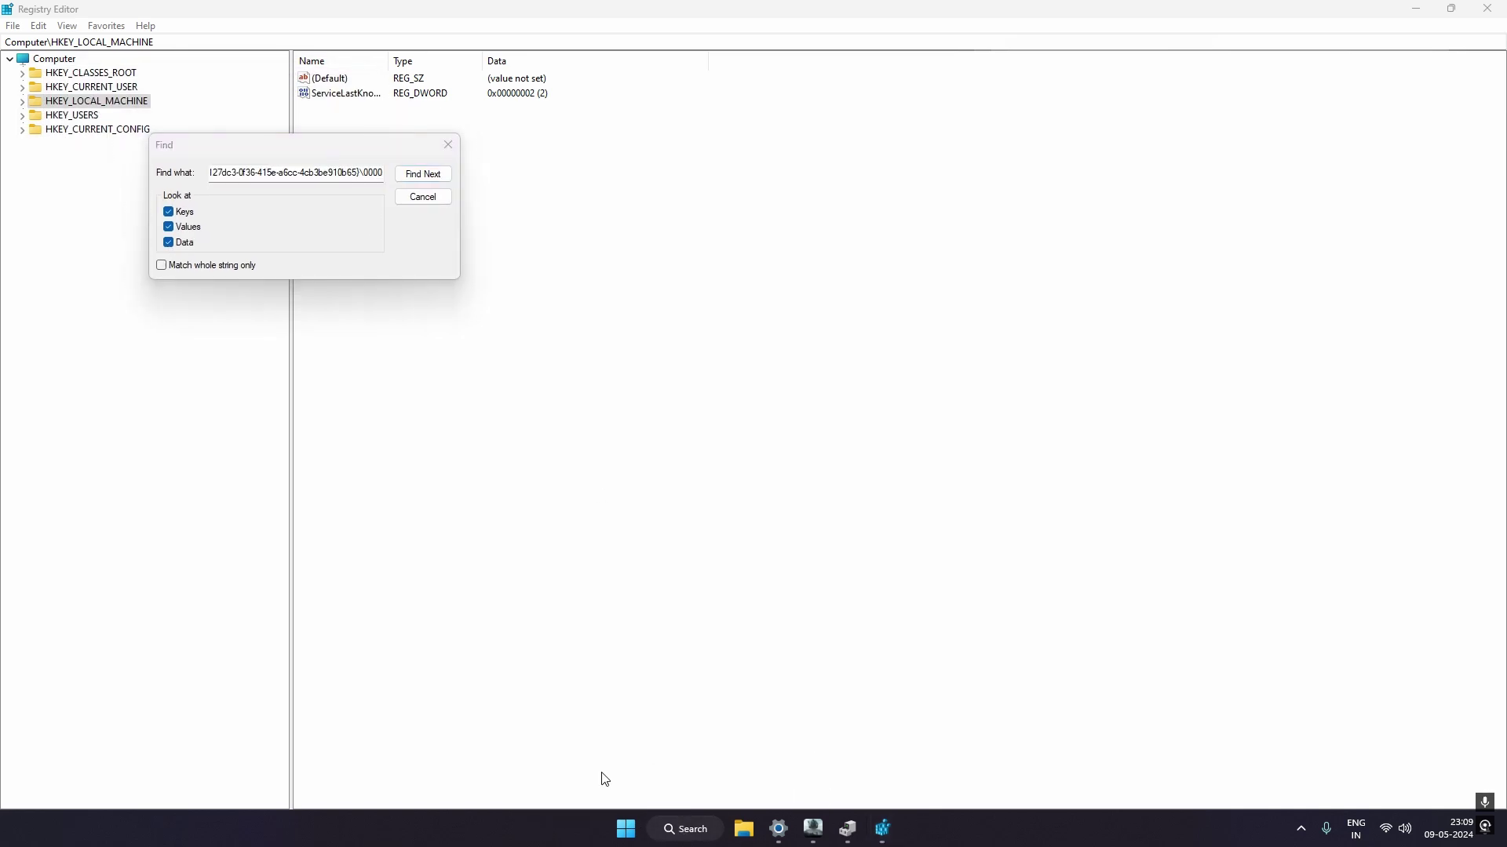
Read the CPU and GPU 0 names (Ryzen 5 3600, GTX 1660 SUPER), then close Task Manager
click(299, 211)
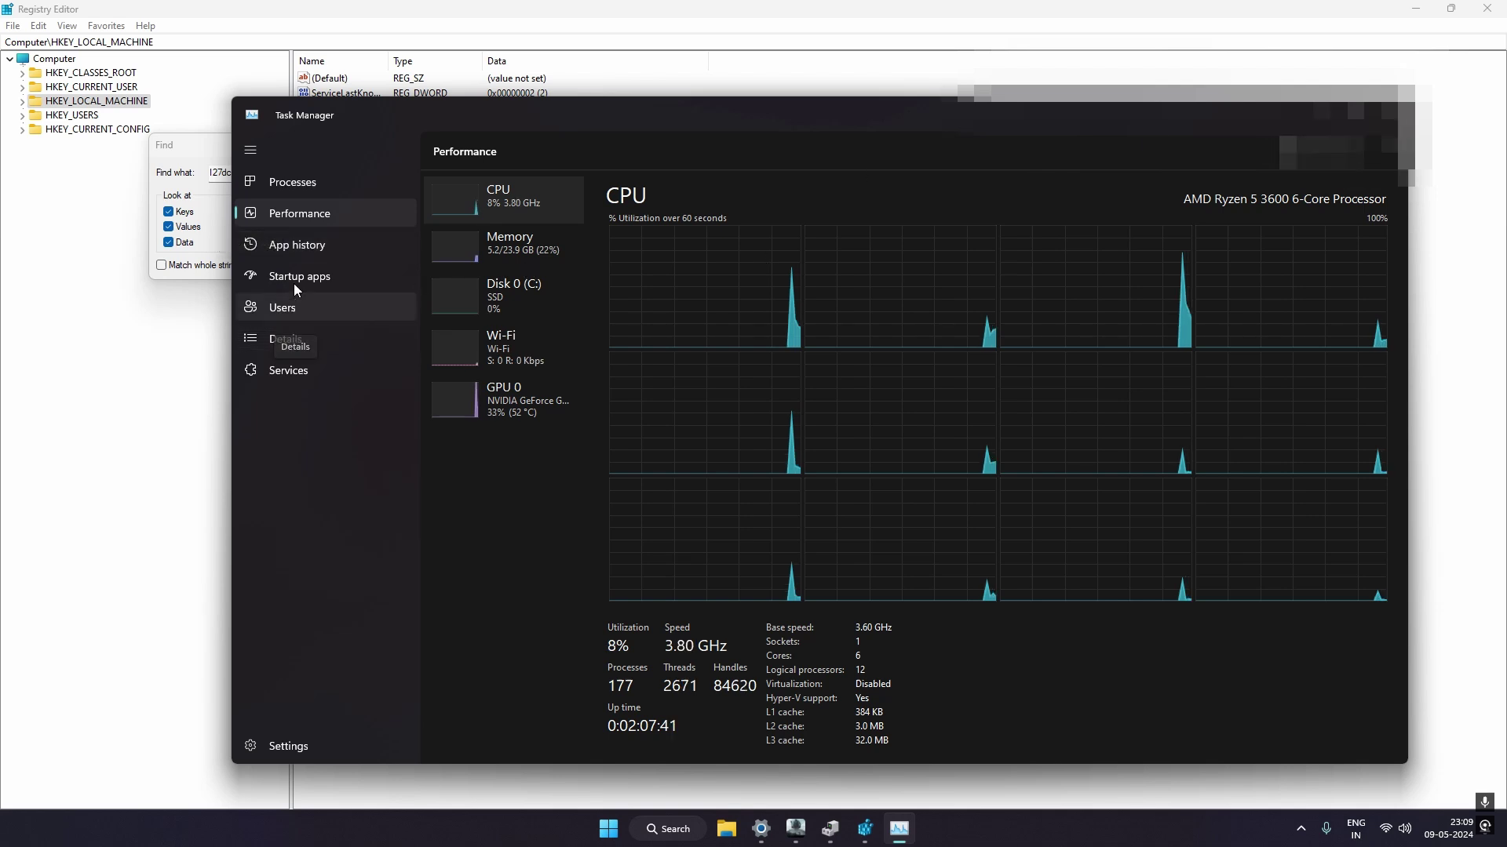
click(519, 398)
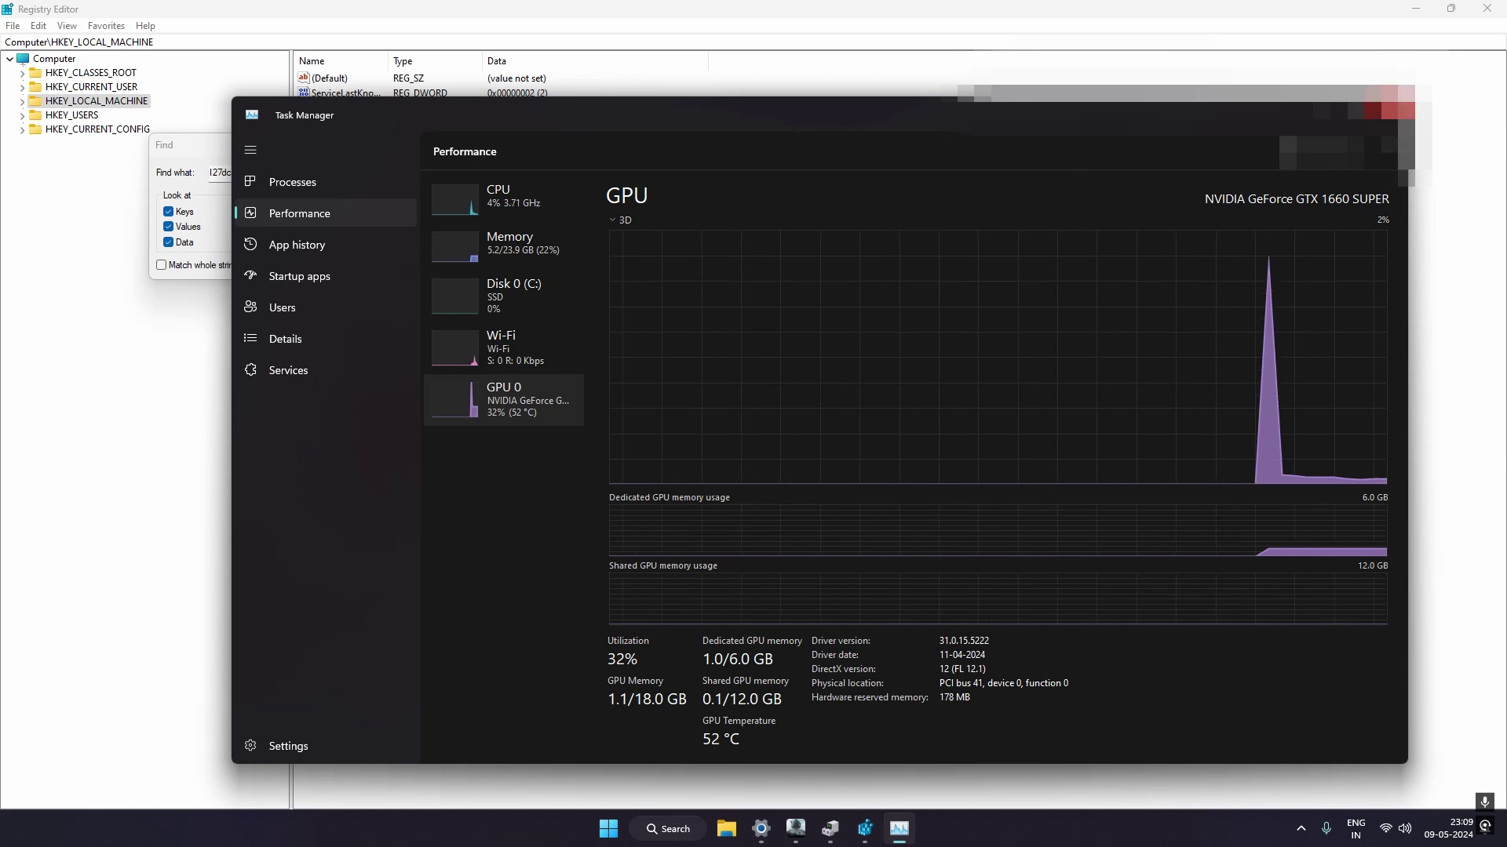
click(1389, 110)
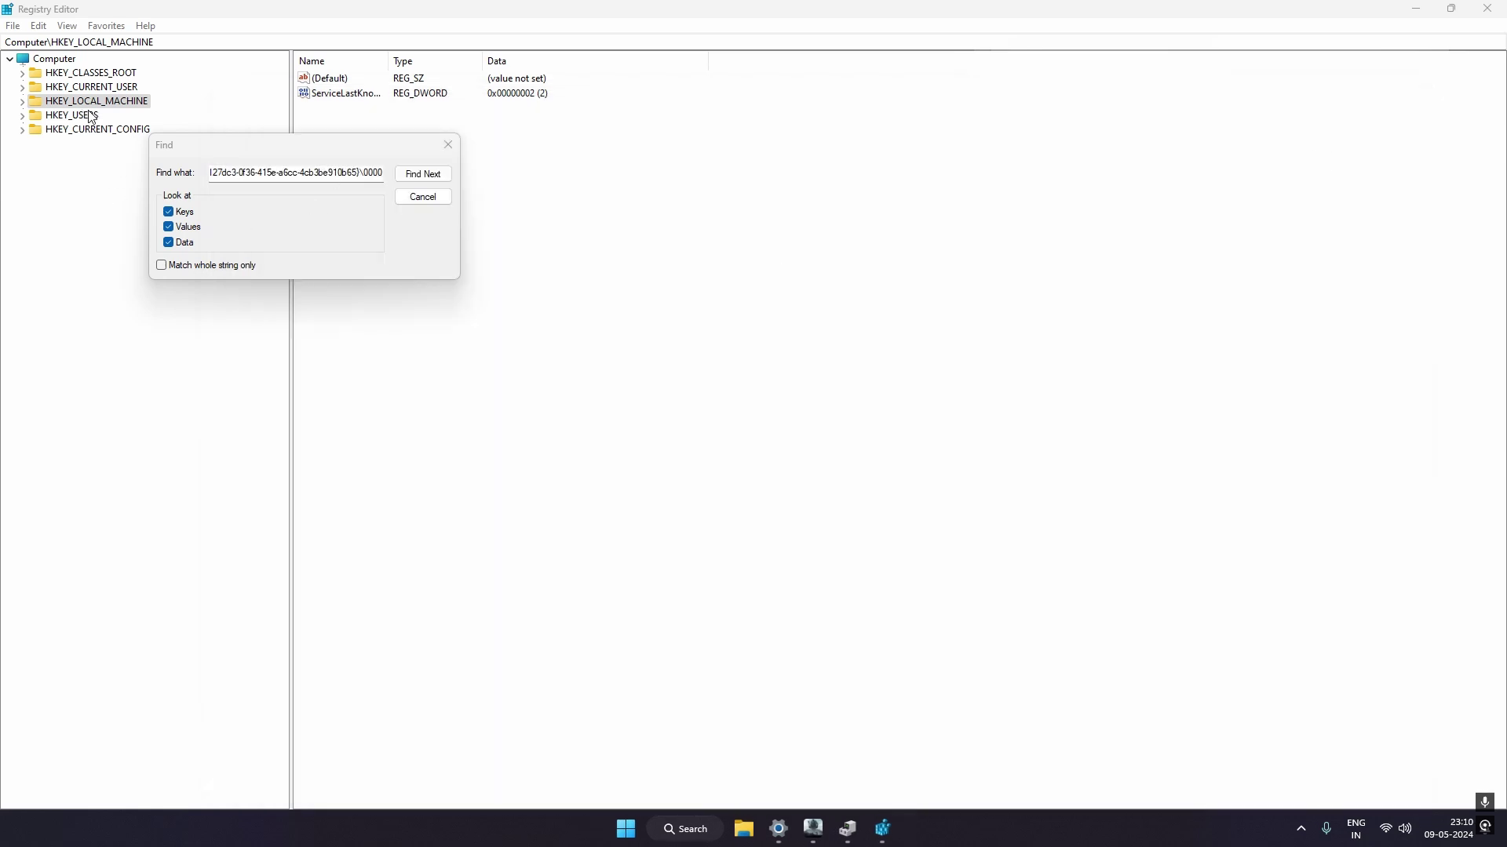
Search the registry for 'nvidia geforce gtx 1660 super' until it reports finished searching
click(344, 200)
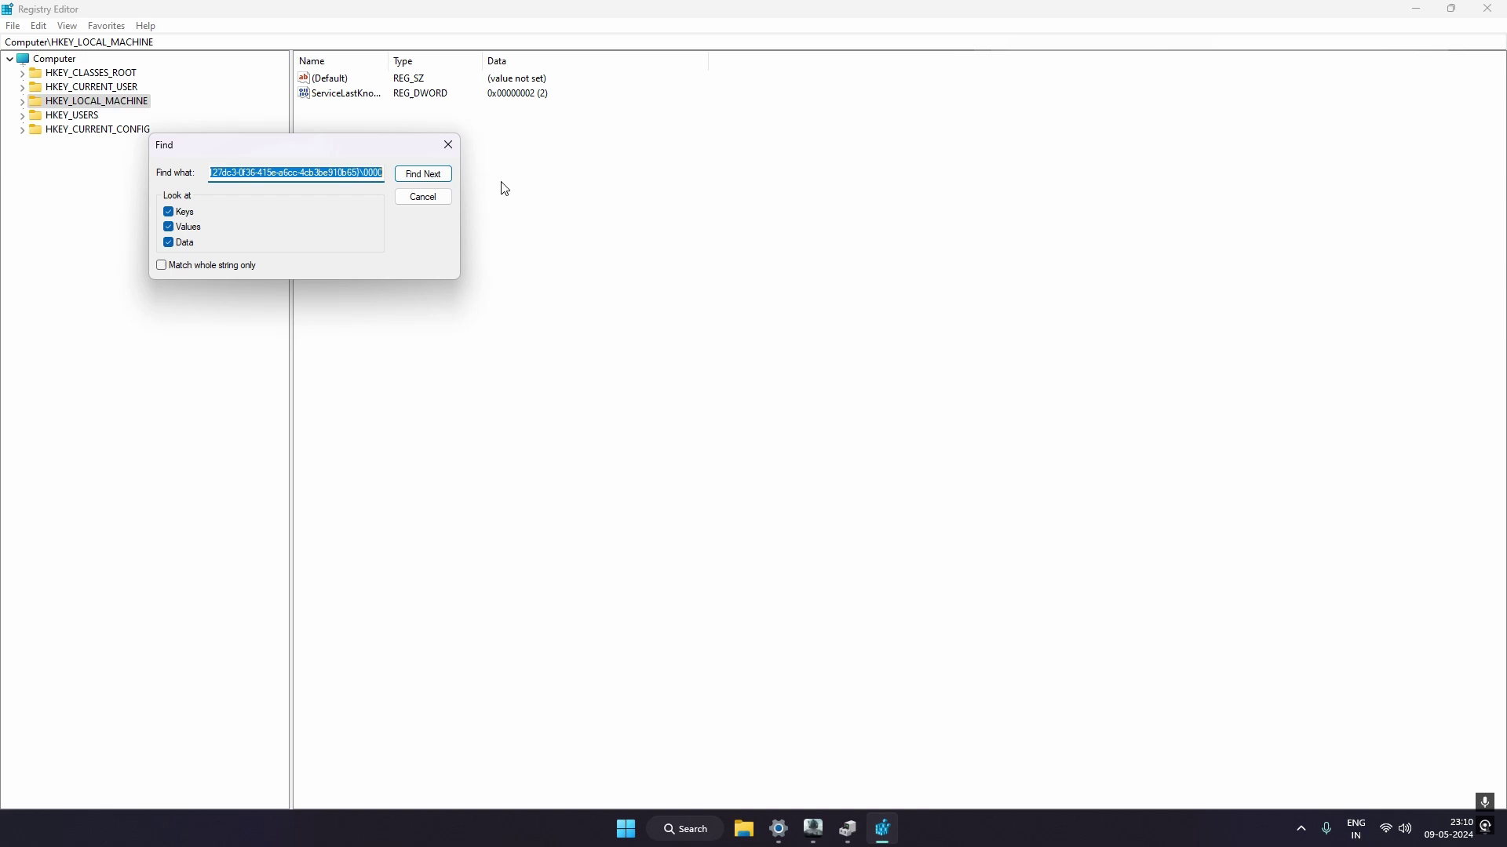
text({50)
key(BackSpace)
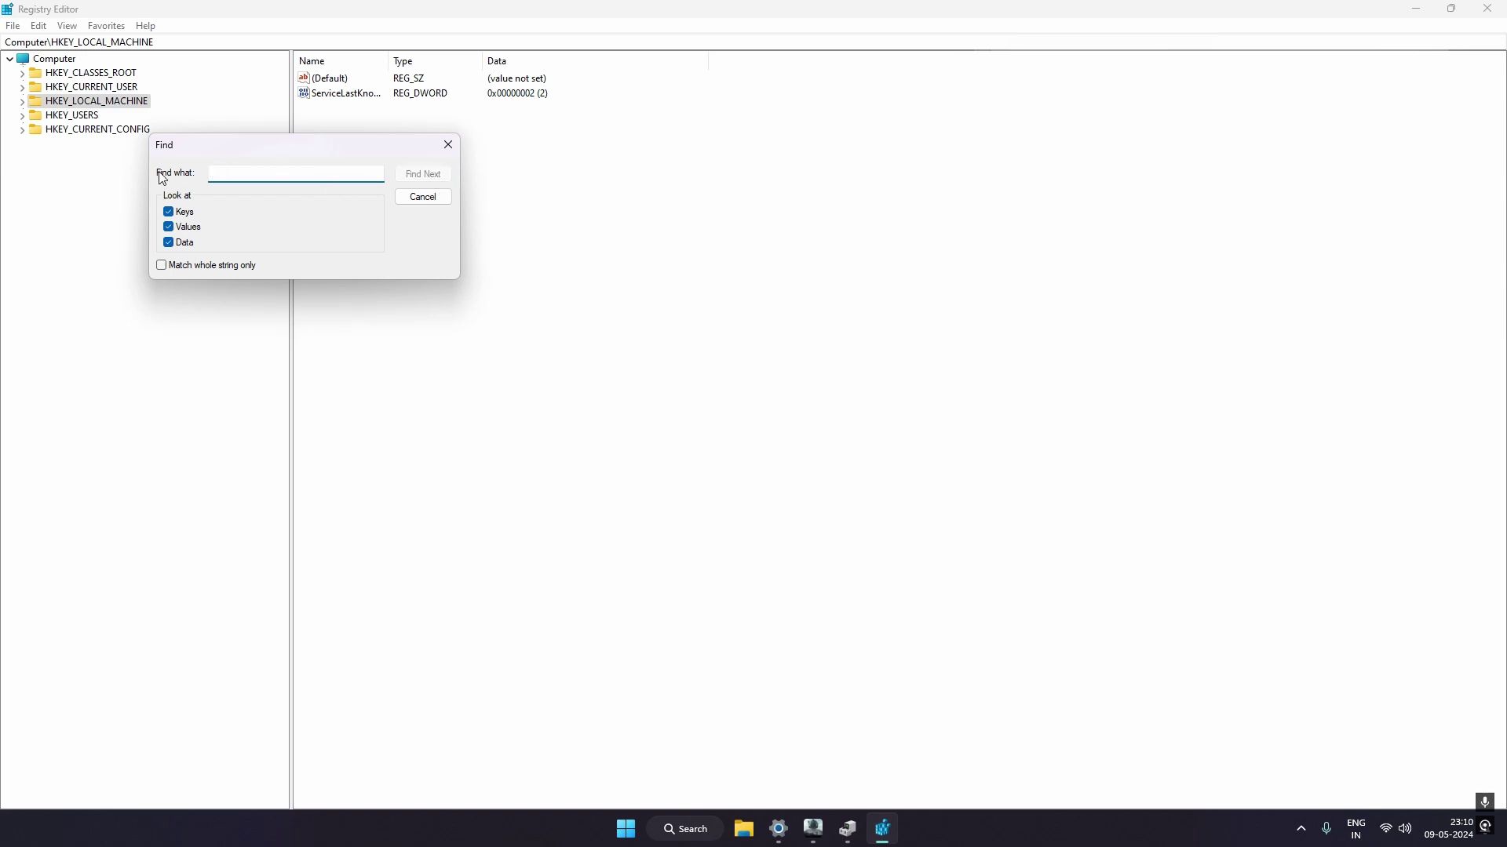
text(nvidia geforce)
text(gtx 16)
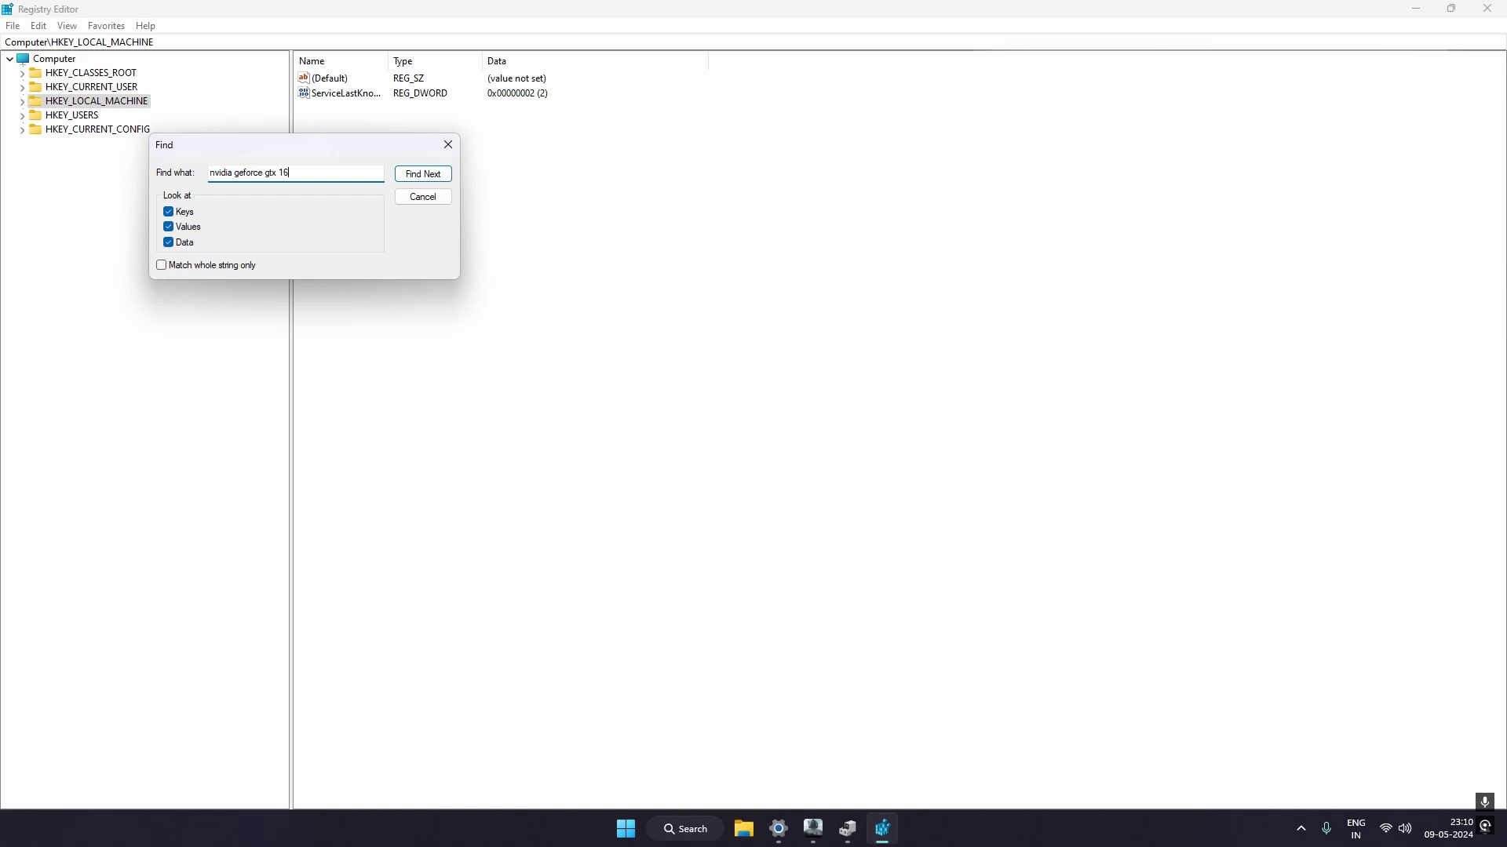
text(60 sup)
text(er)
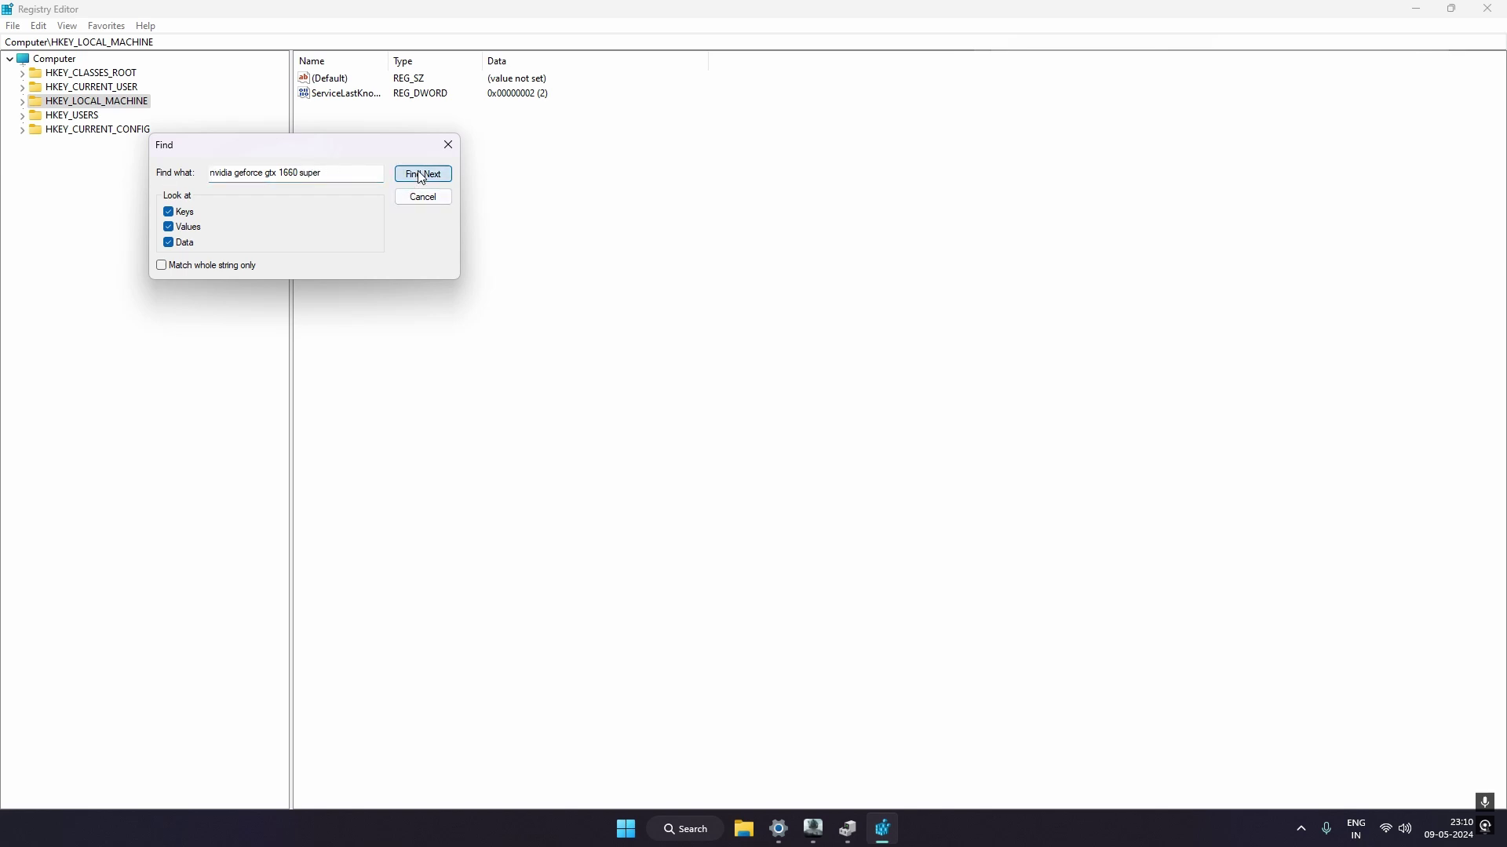
click(422, 174)
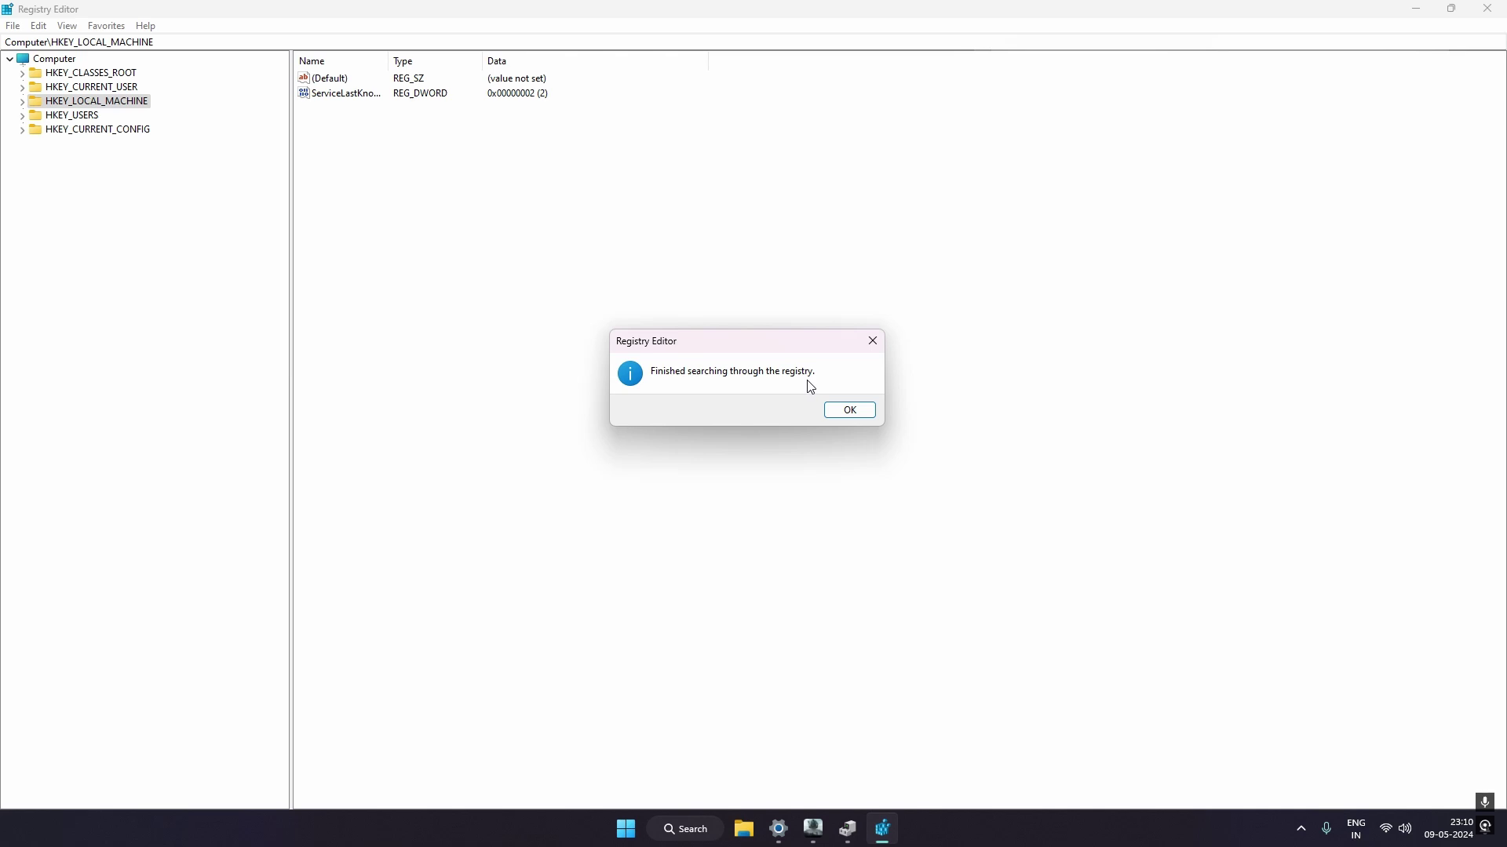
Search HKEY_LOCAL_MACHINE again with 'gtx 1660 super' replaced by 'rtx 2080', reaching the DirectX adapter key
click(848, 410)
right_click(93, 103)
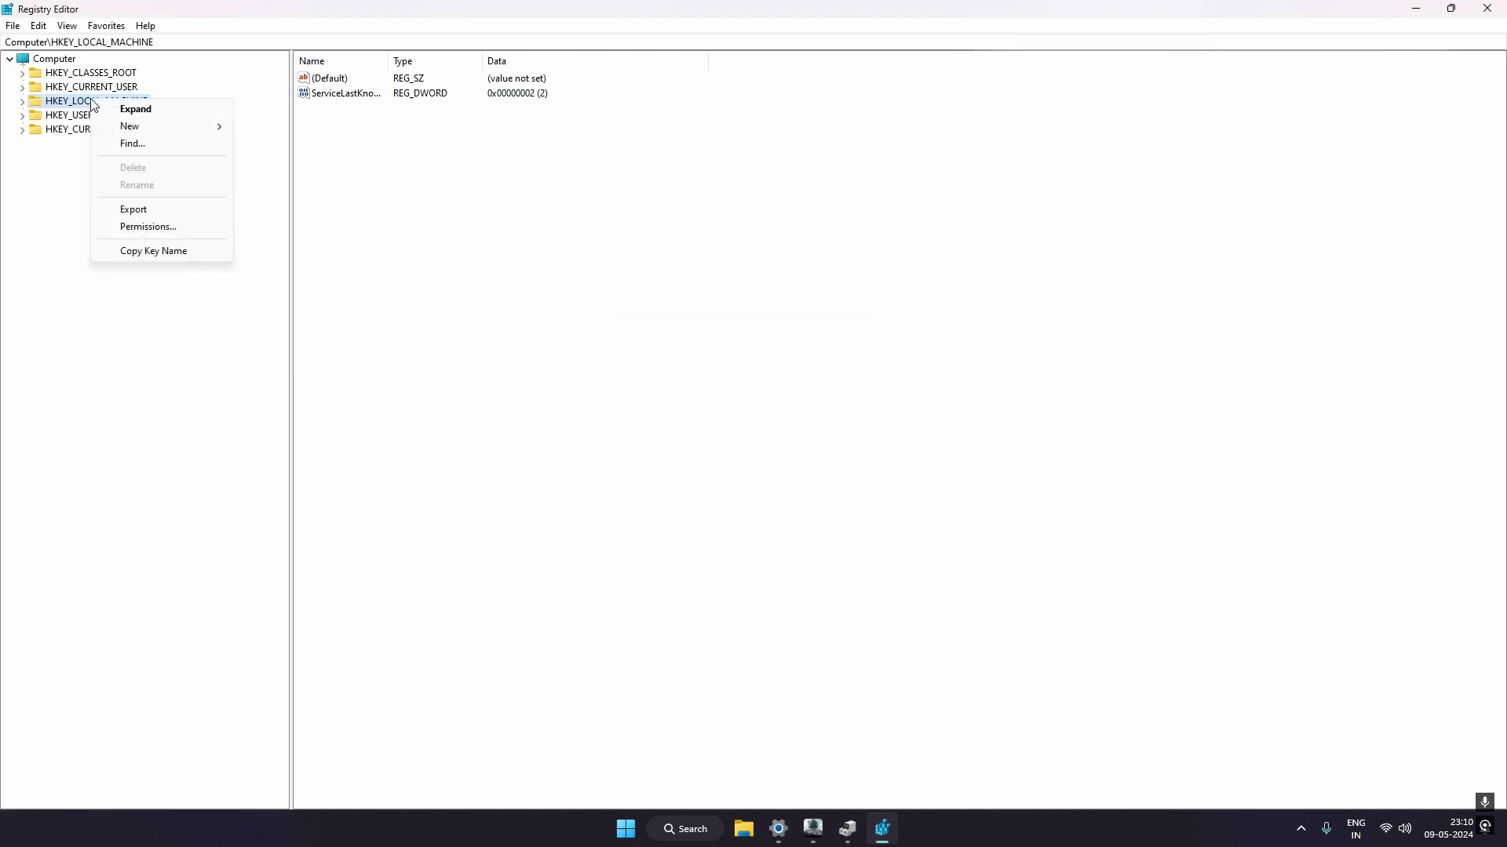
mouse_move(129, 126)
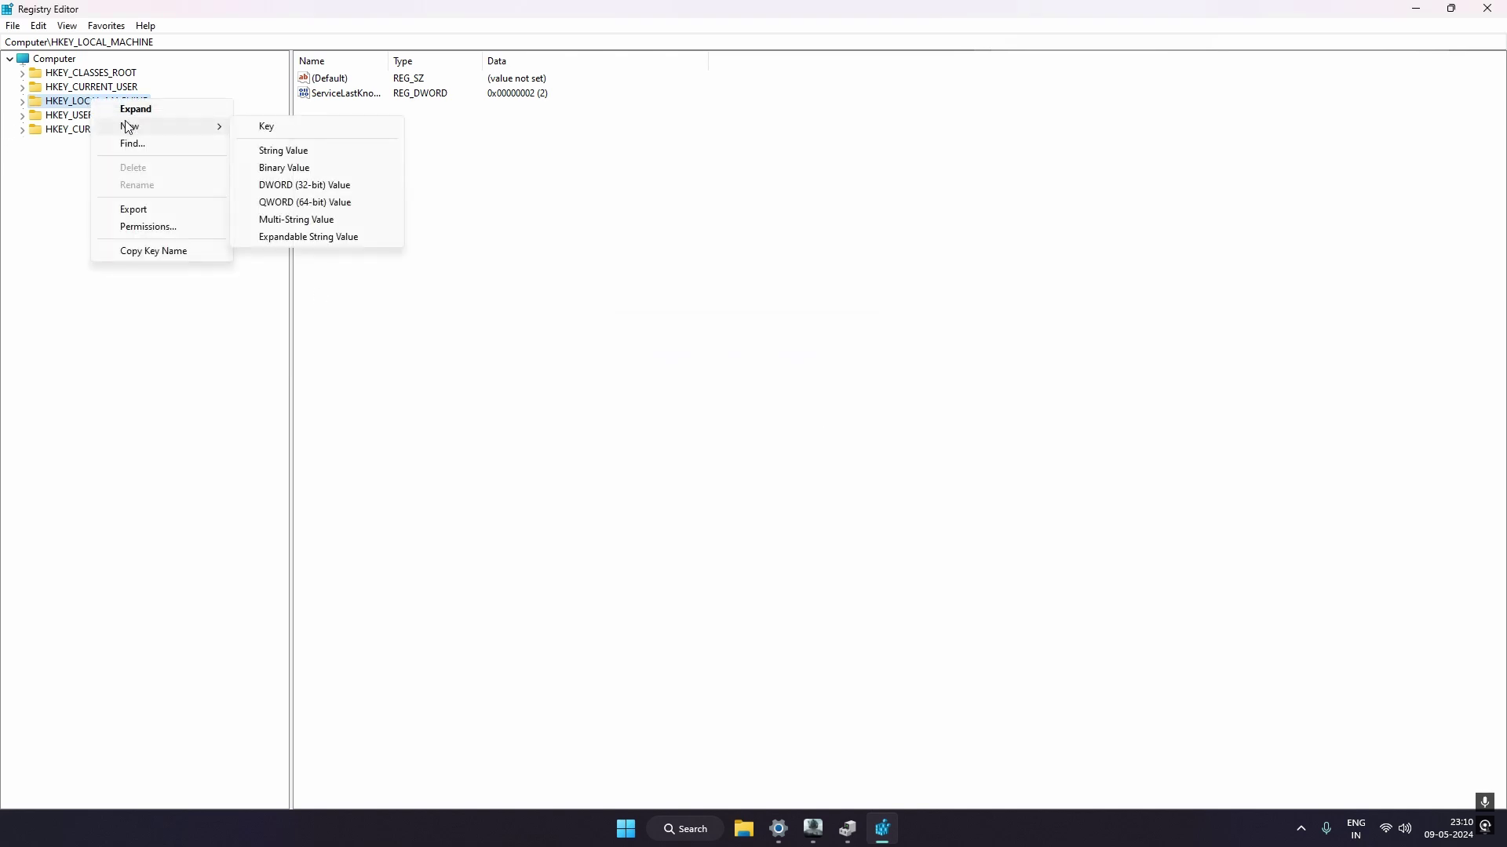
click(148, 145)
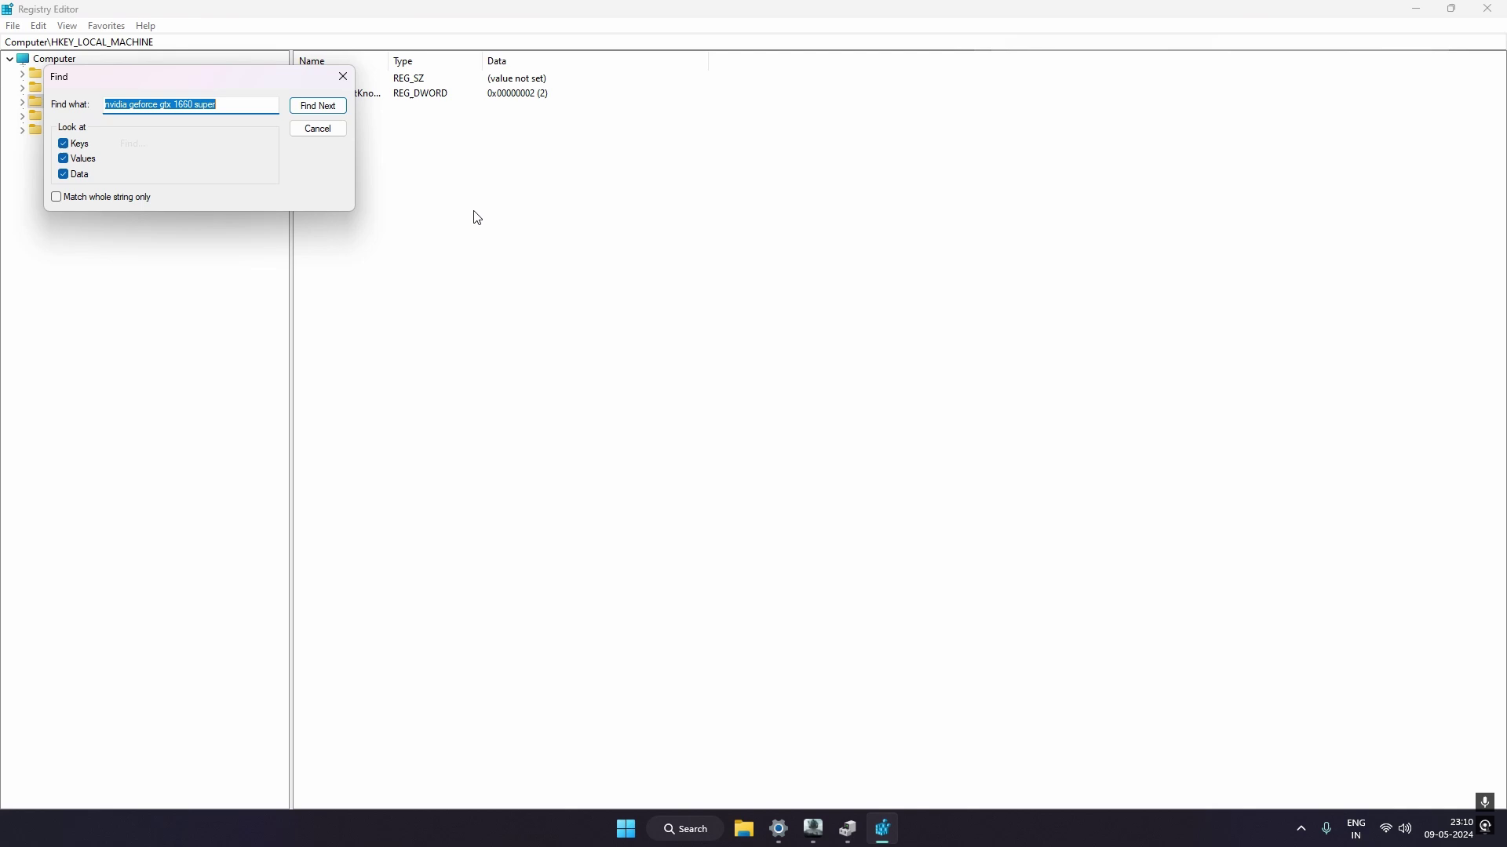
drag(217, 104, 161, 106)
key(BackSpace)
text(r)
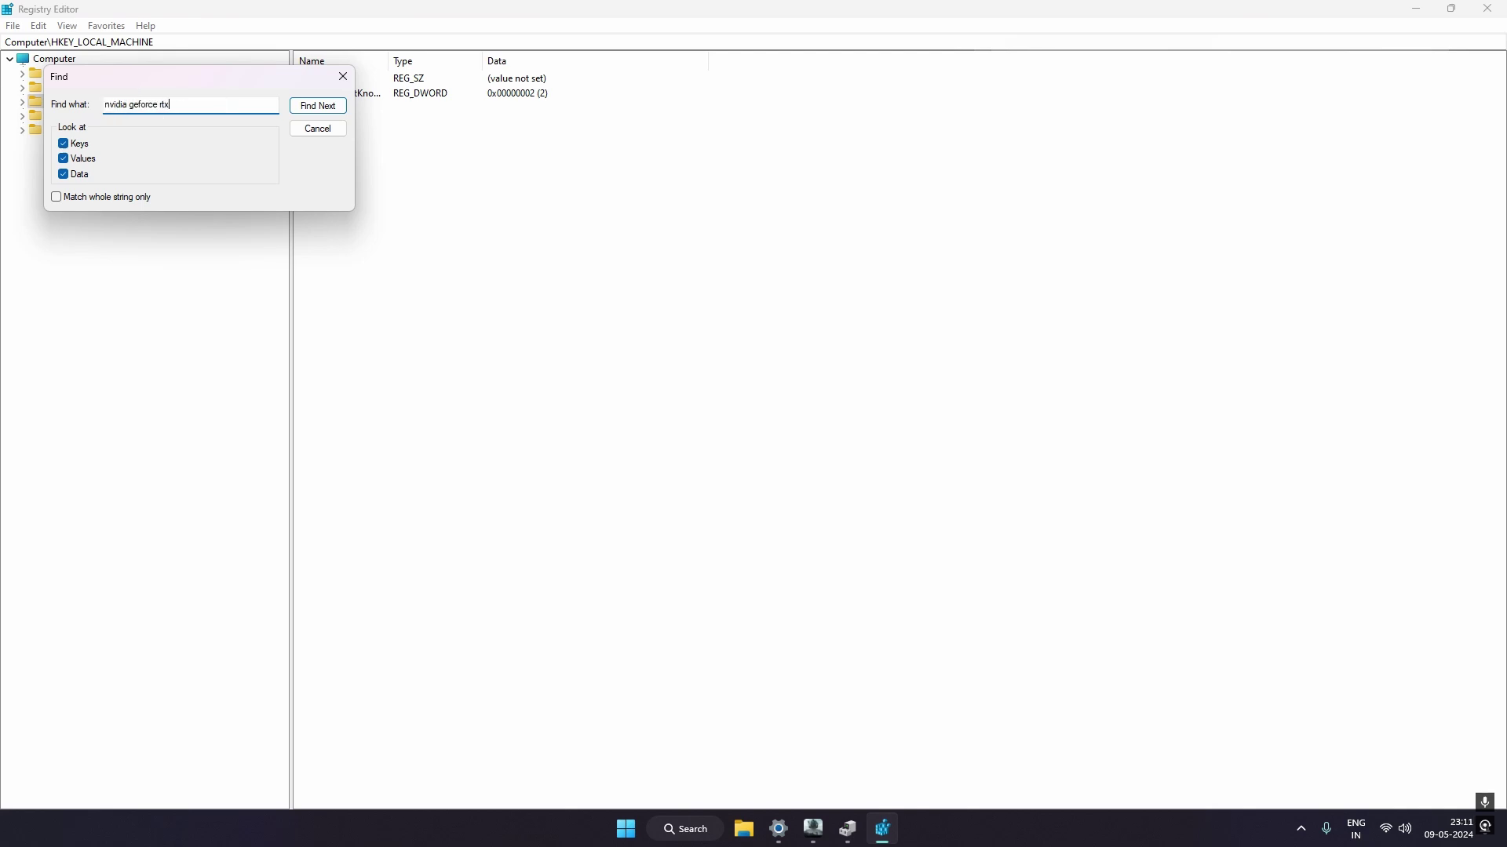
text(2080)
click(324, 112)
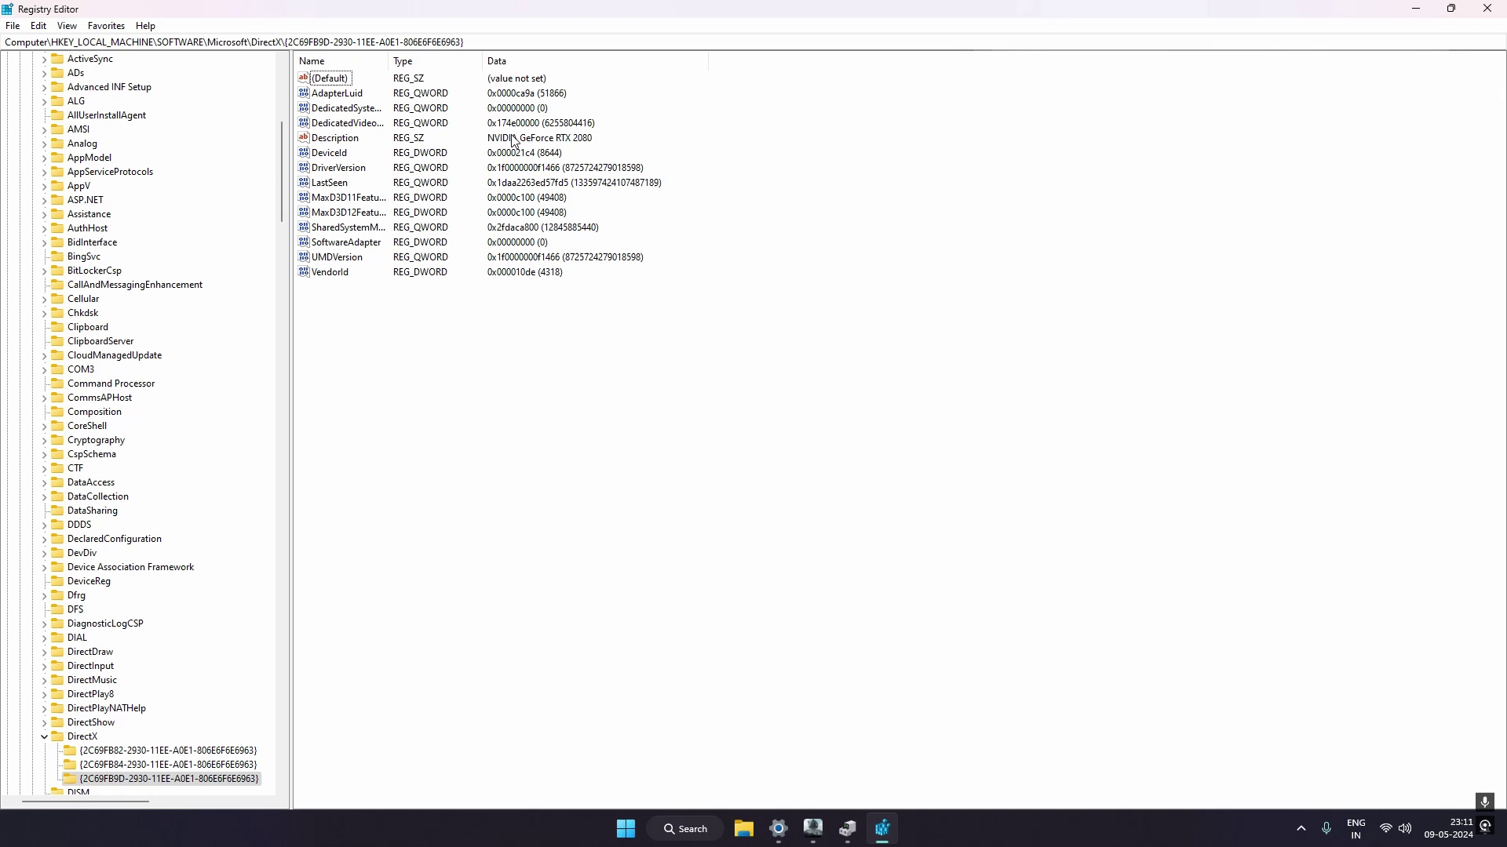
click(343, 142)
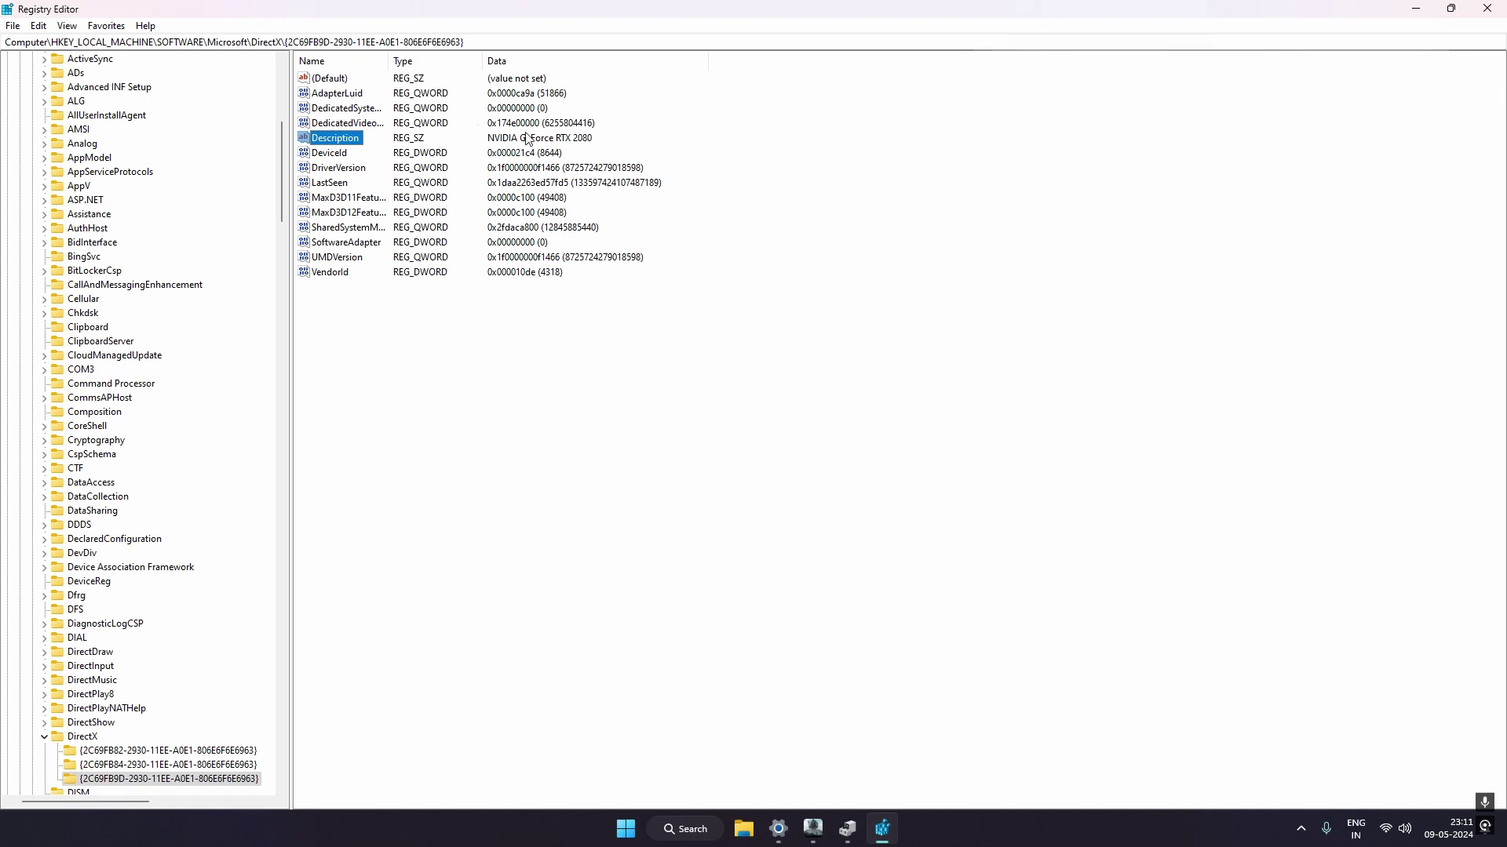
right_click(344, 137)
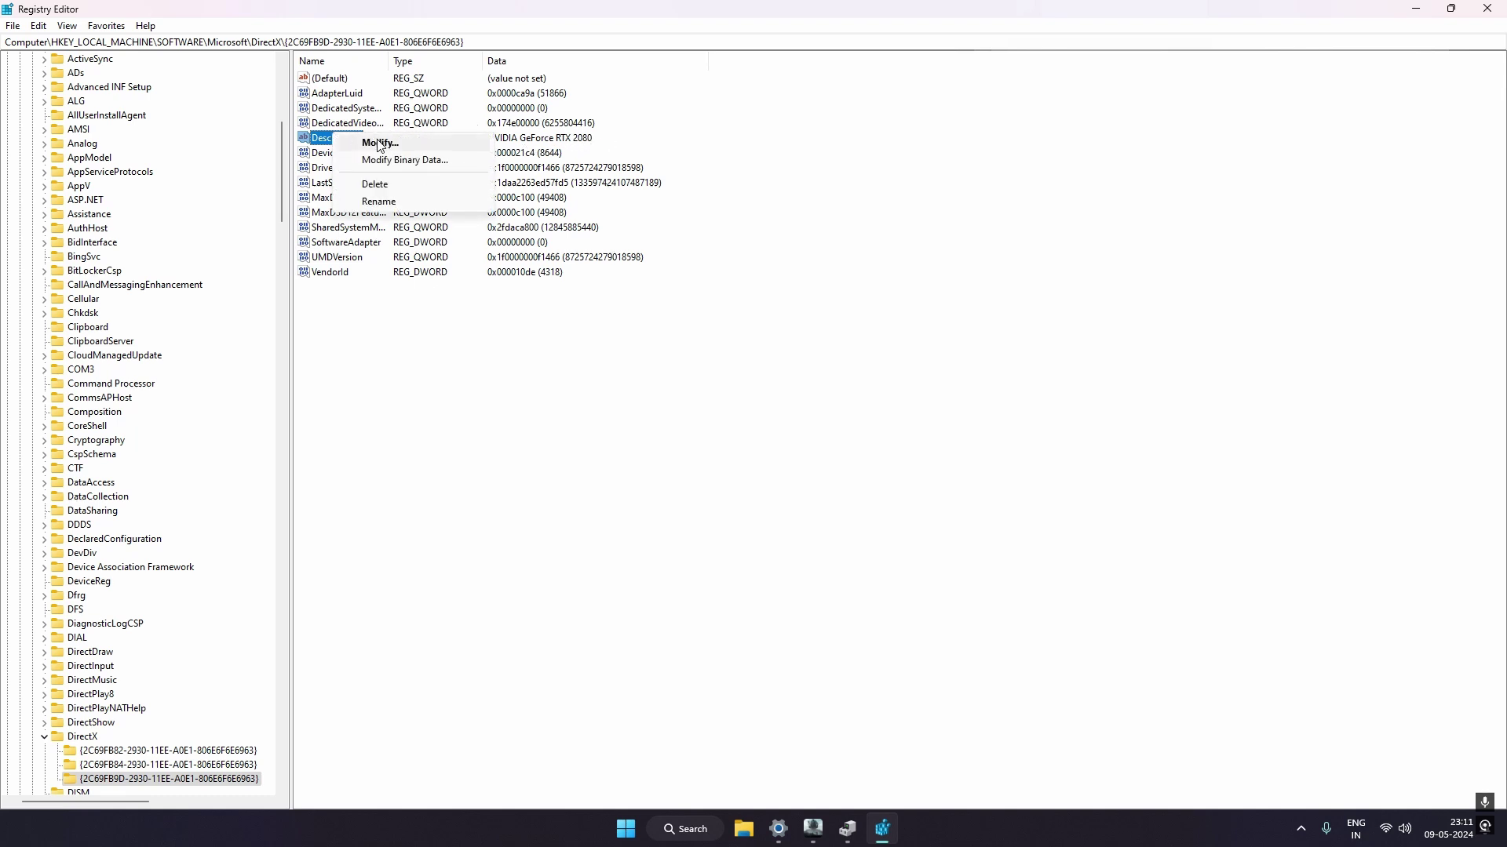
click(379, 142)
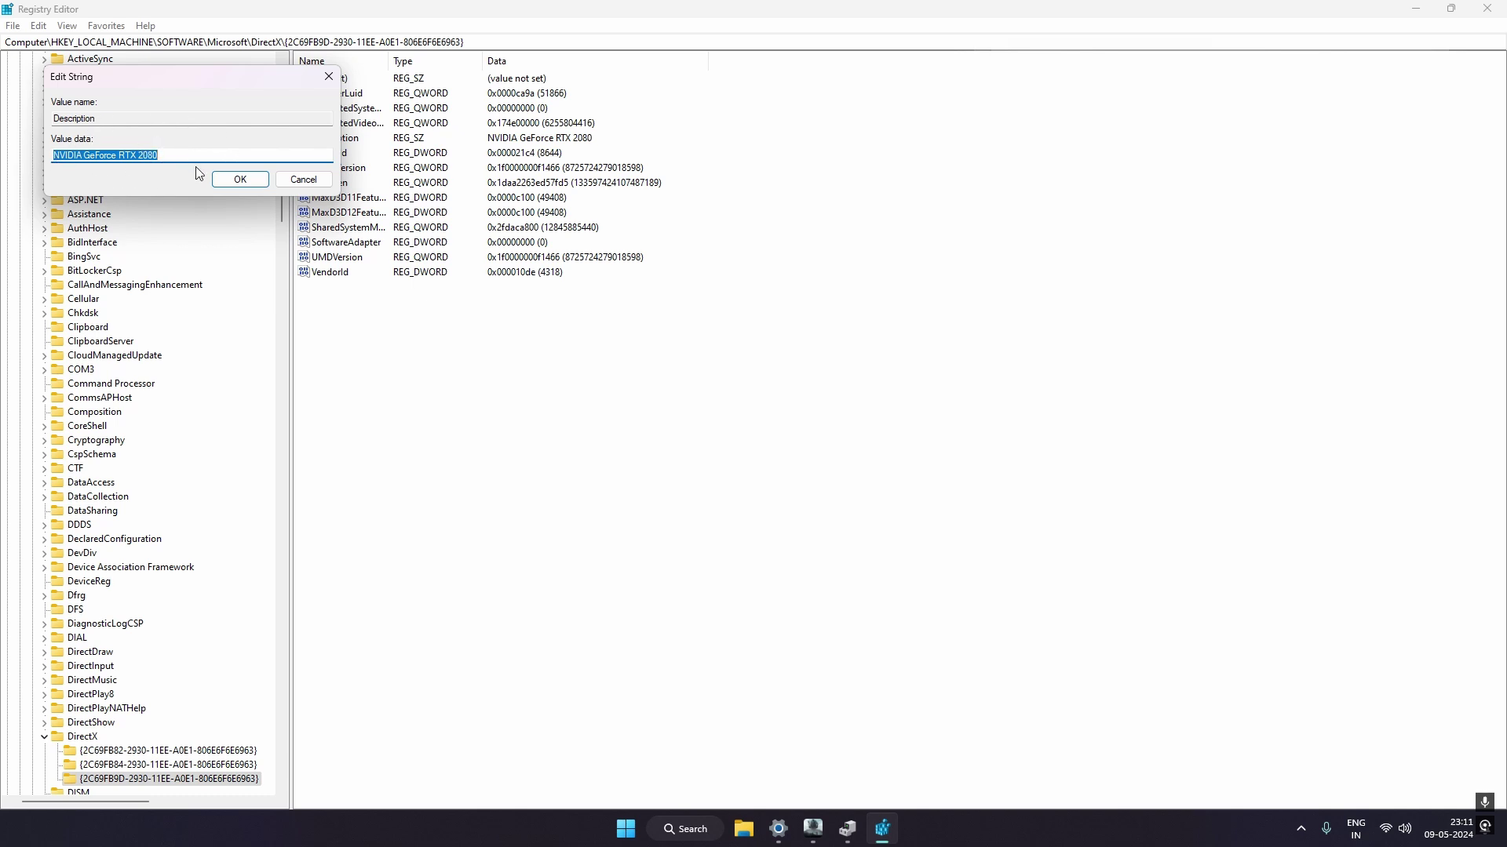
click(237, 179)
scroll(226, 185, up, 5)
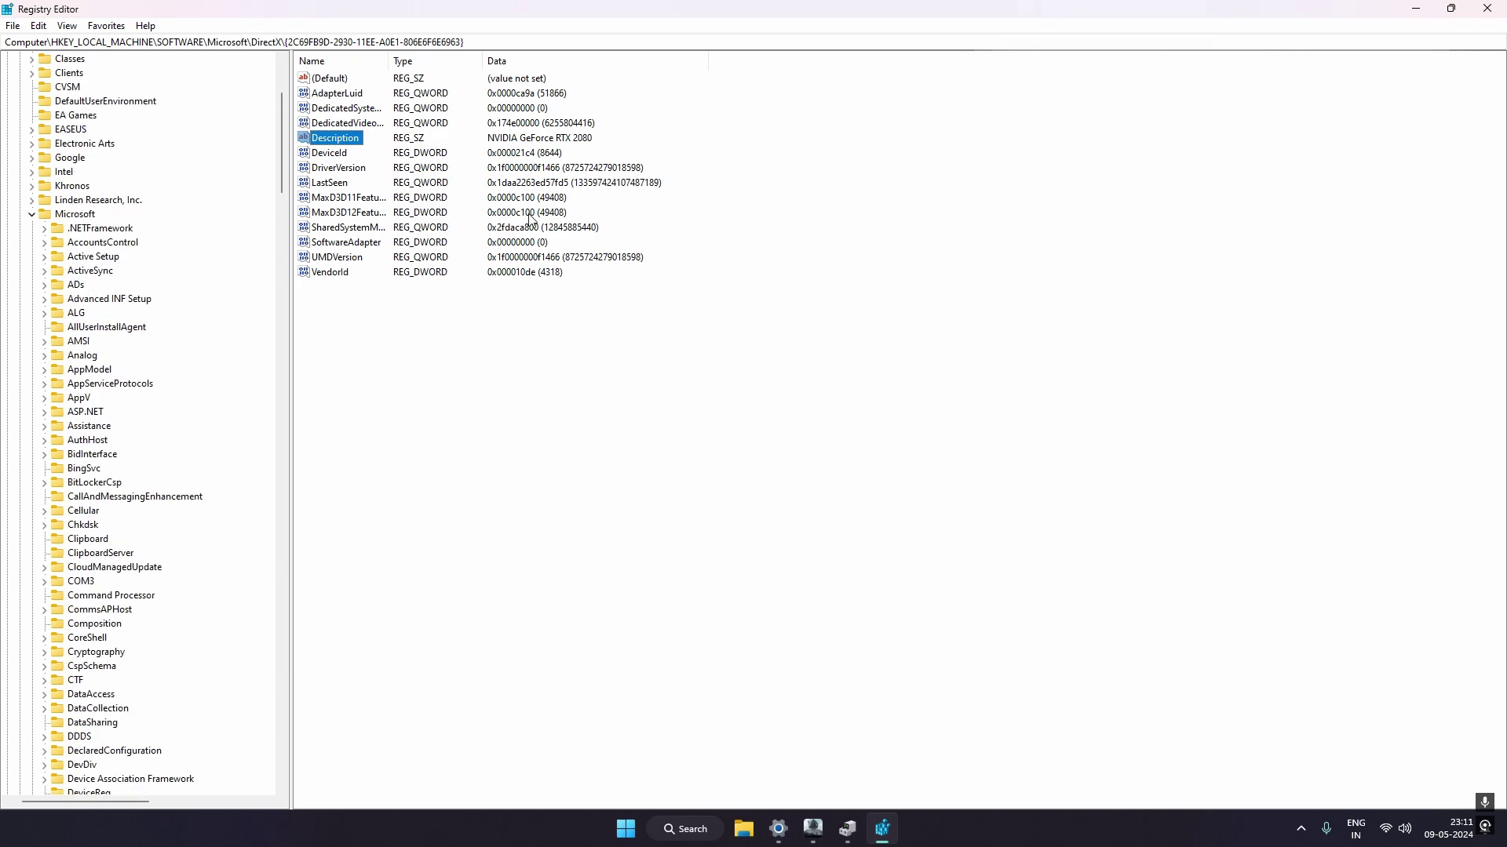
Find the next match, the WinSAT PrimaryAdapterString reading NVIDIA GeForce RTX 2080
right_click(404, 312)
click(350, 347)
key(ctrl+f)
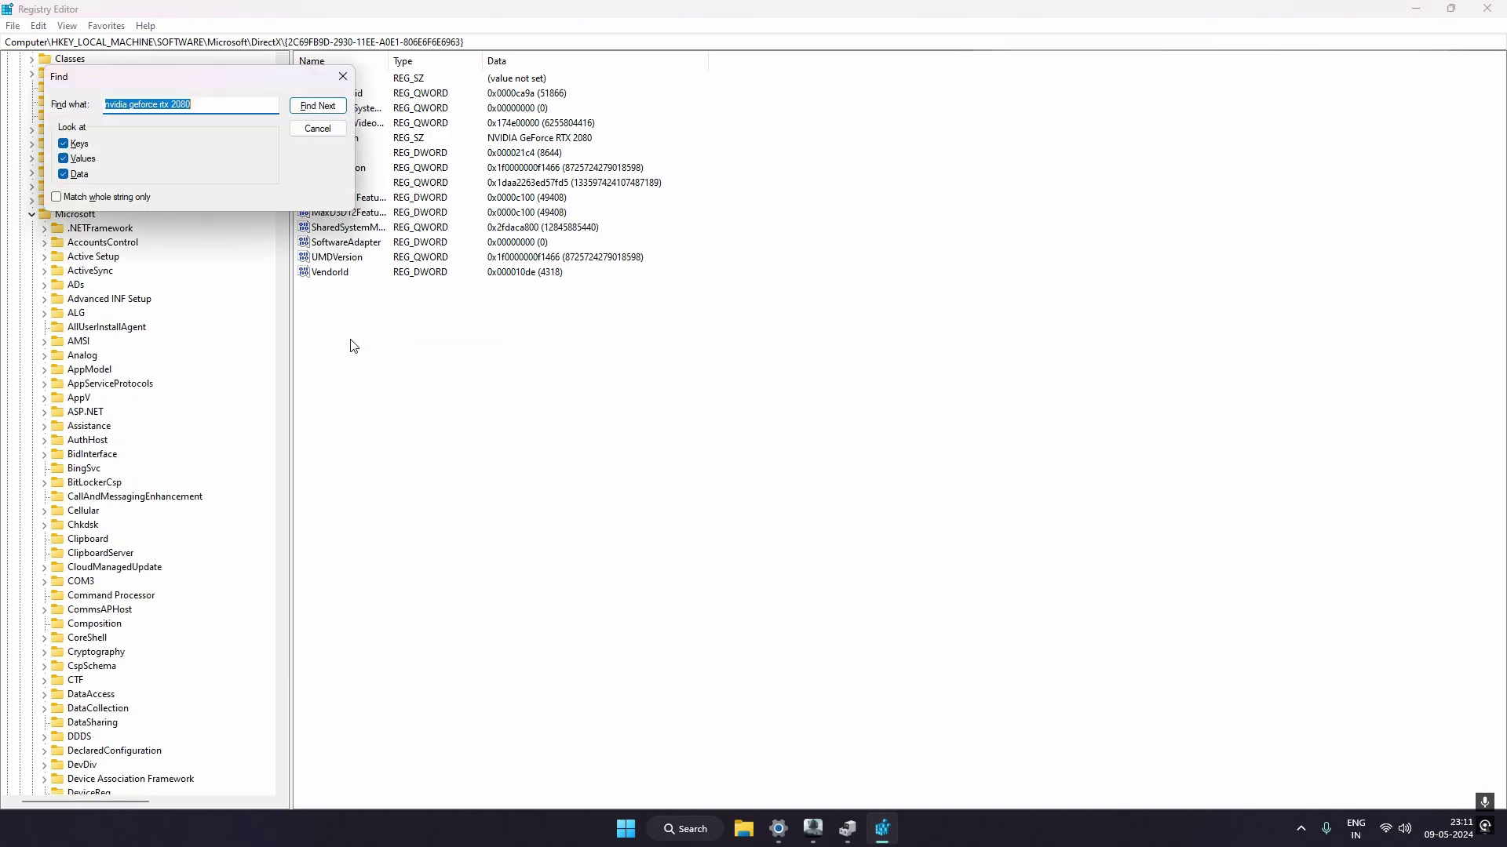
drag(156, 81, 253, 219)
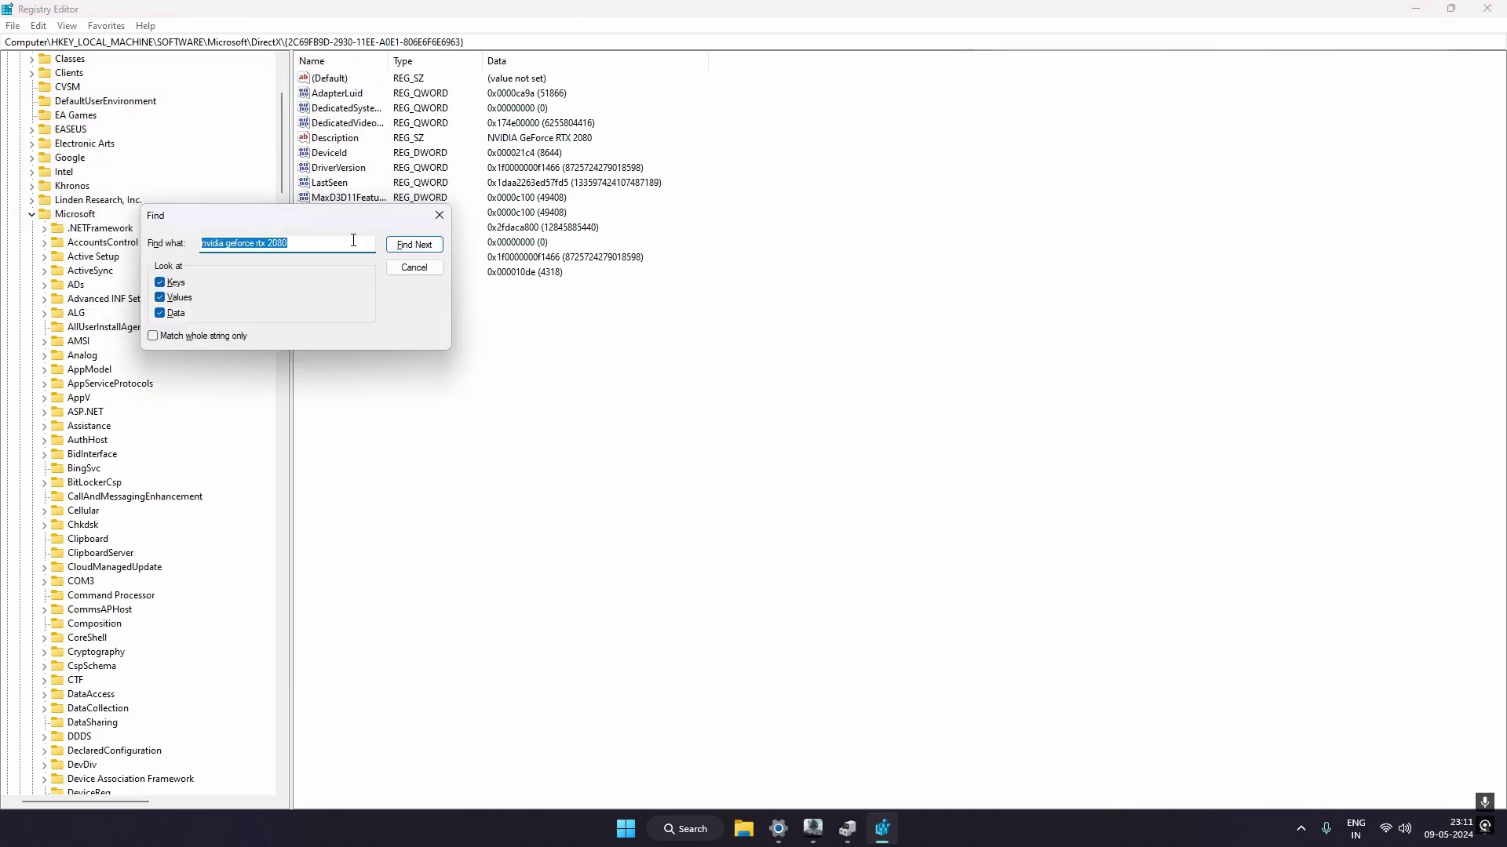
click(414, 245)
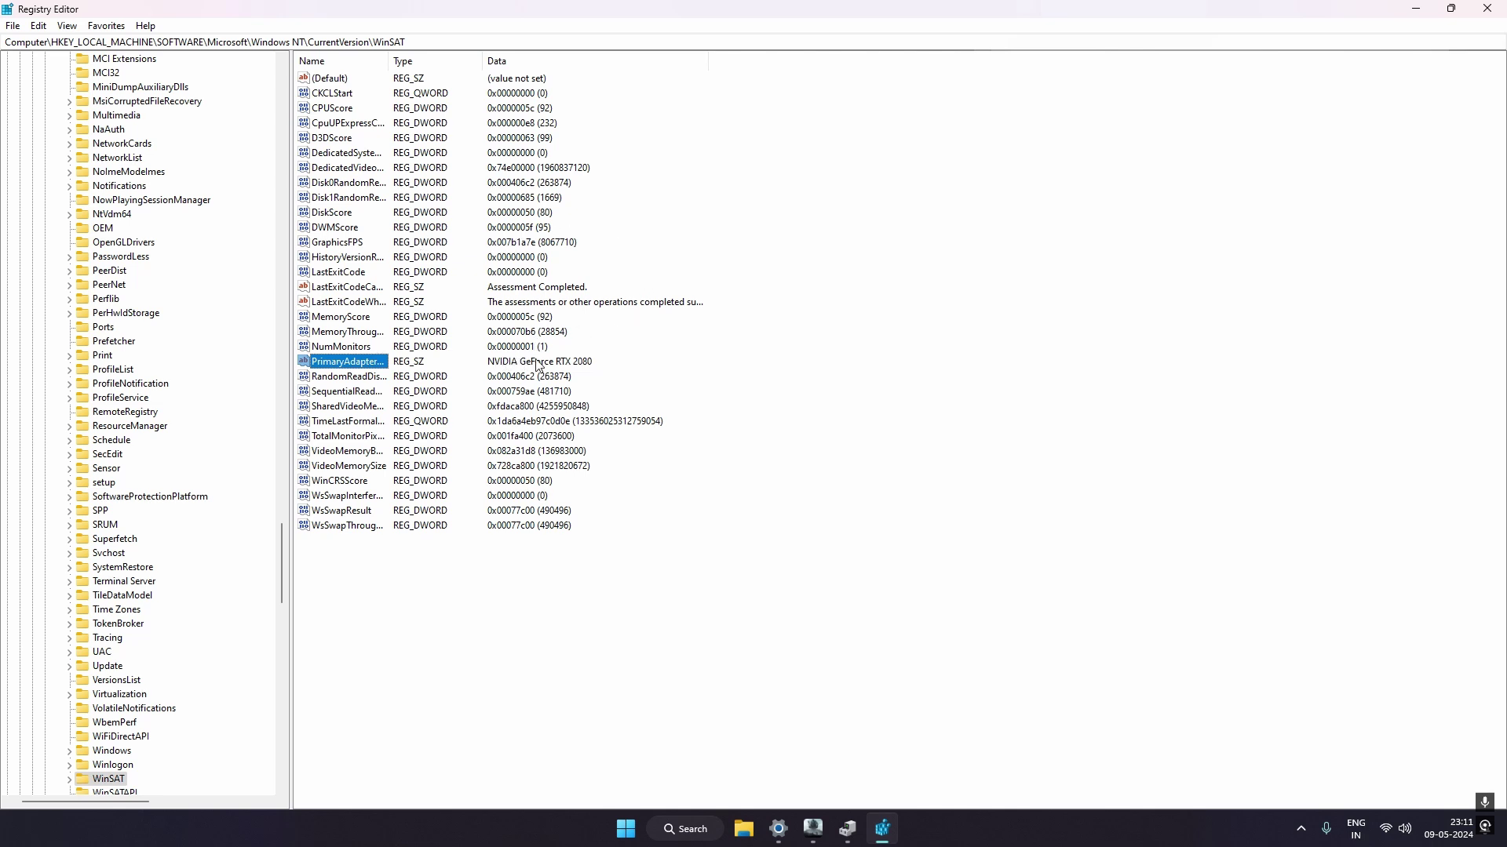
right_click(660, 363)
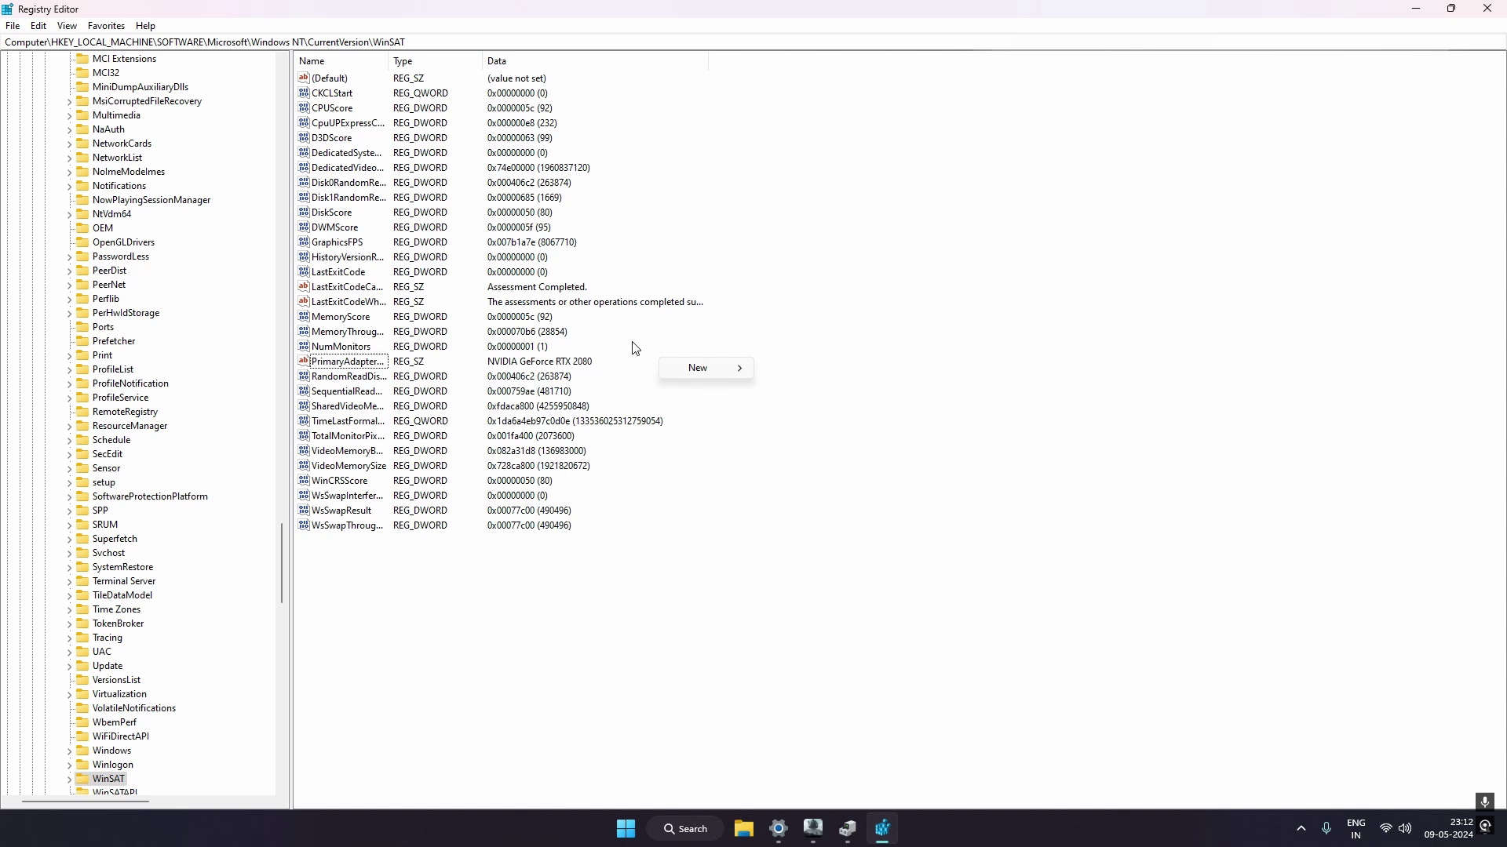
click(644, 340)
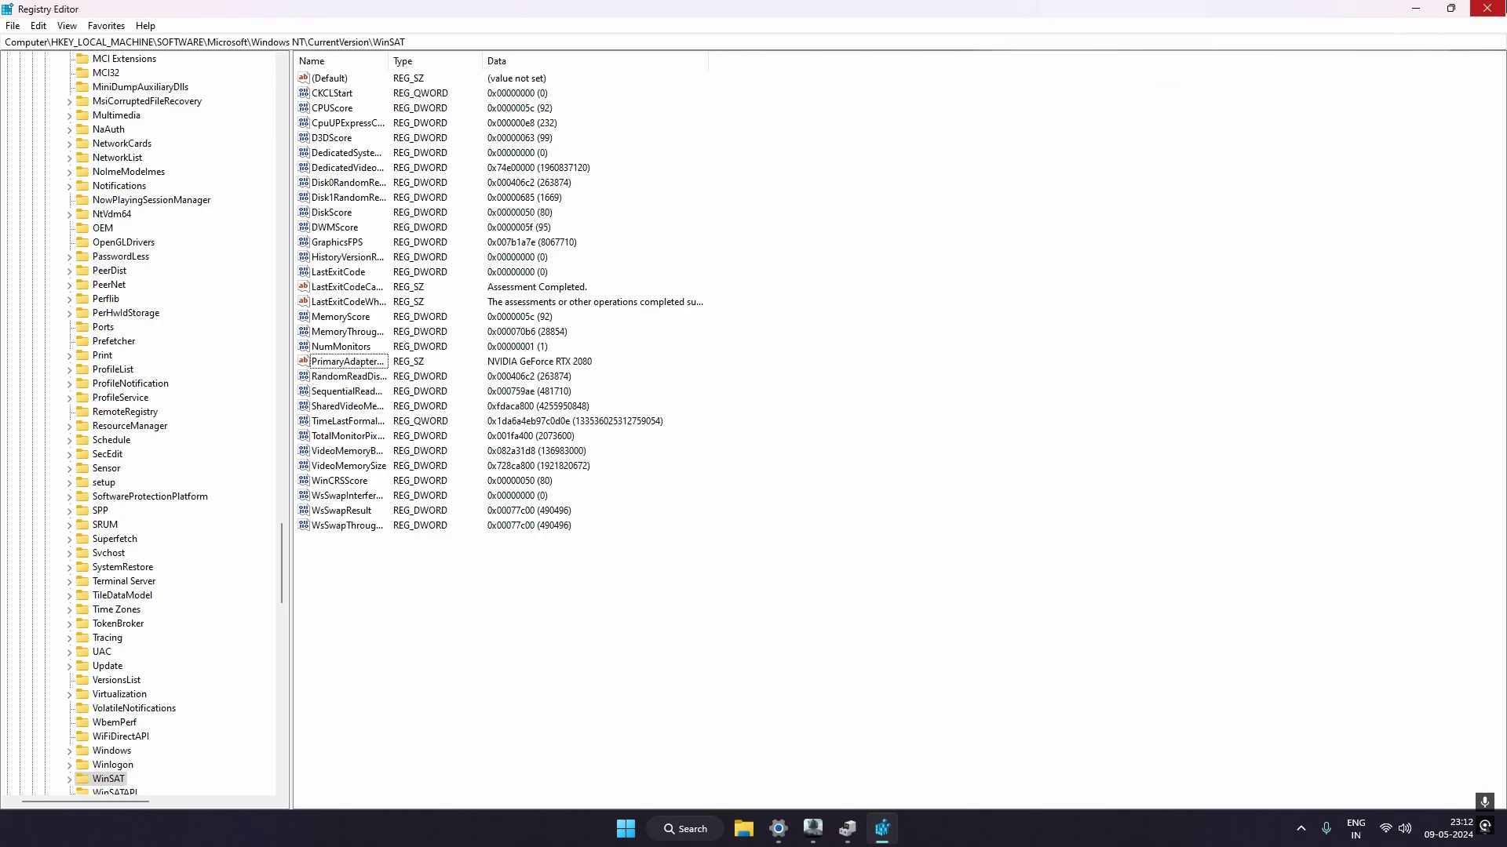
Close Registry Editor, the processor properties and Device Manager, leaving the launcher visible
click(1486, 8)
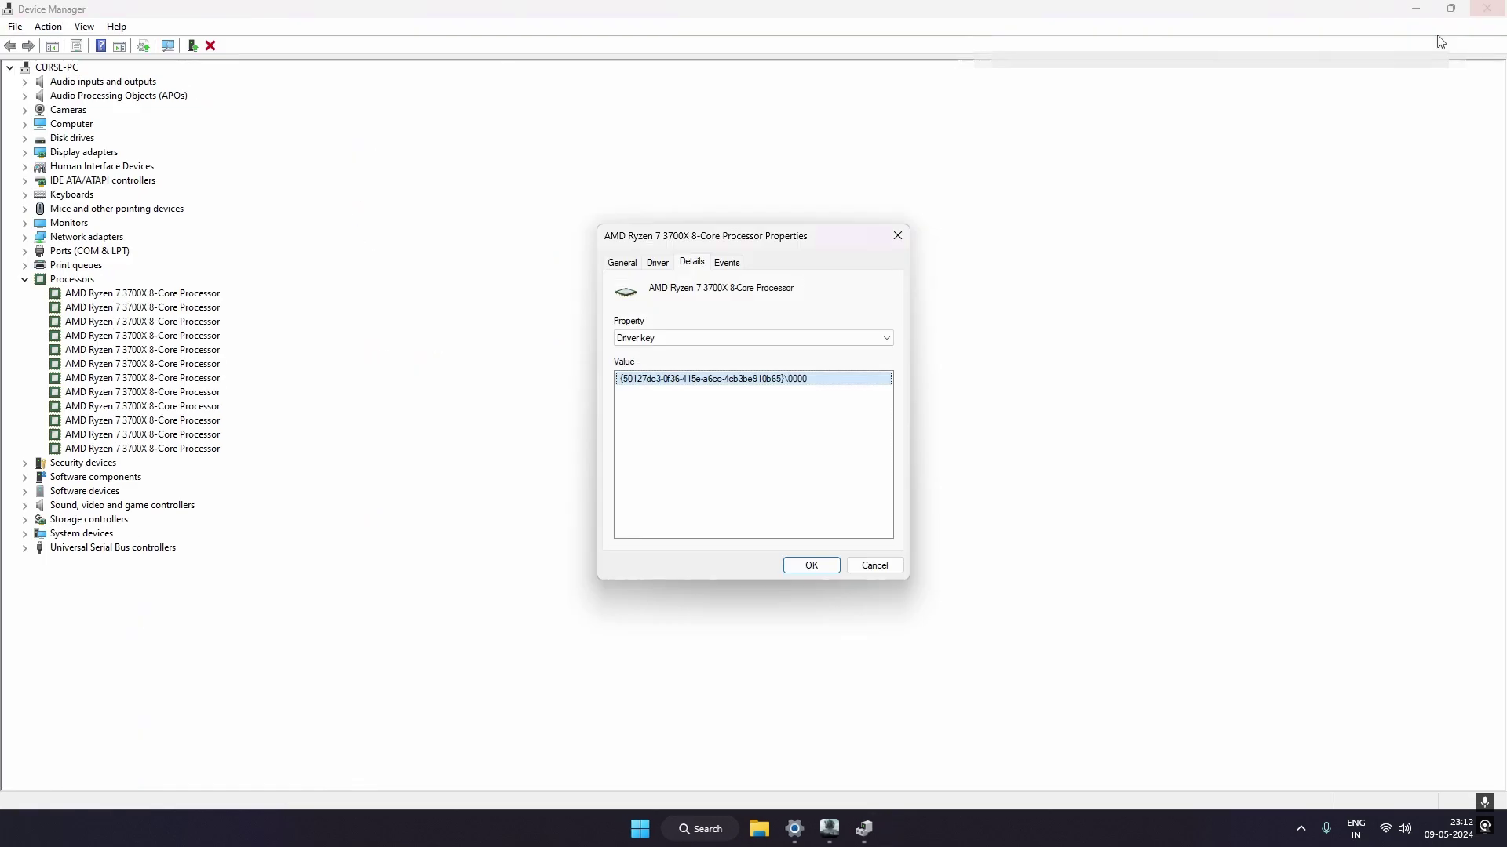
click(898, 236)
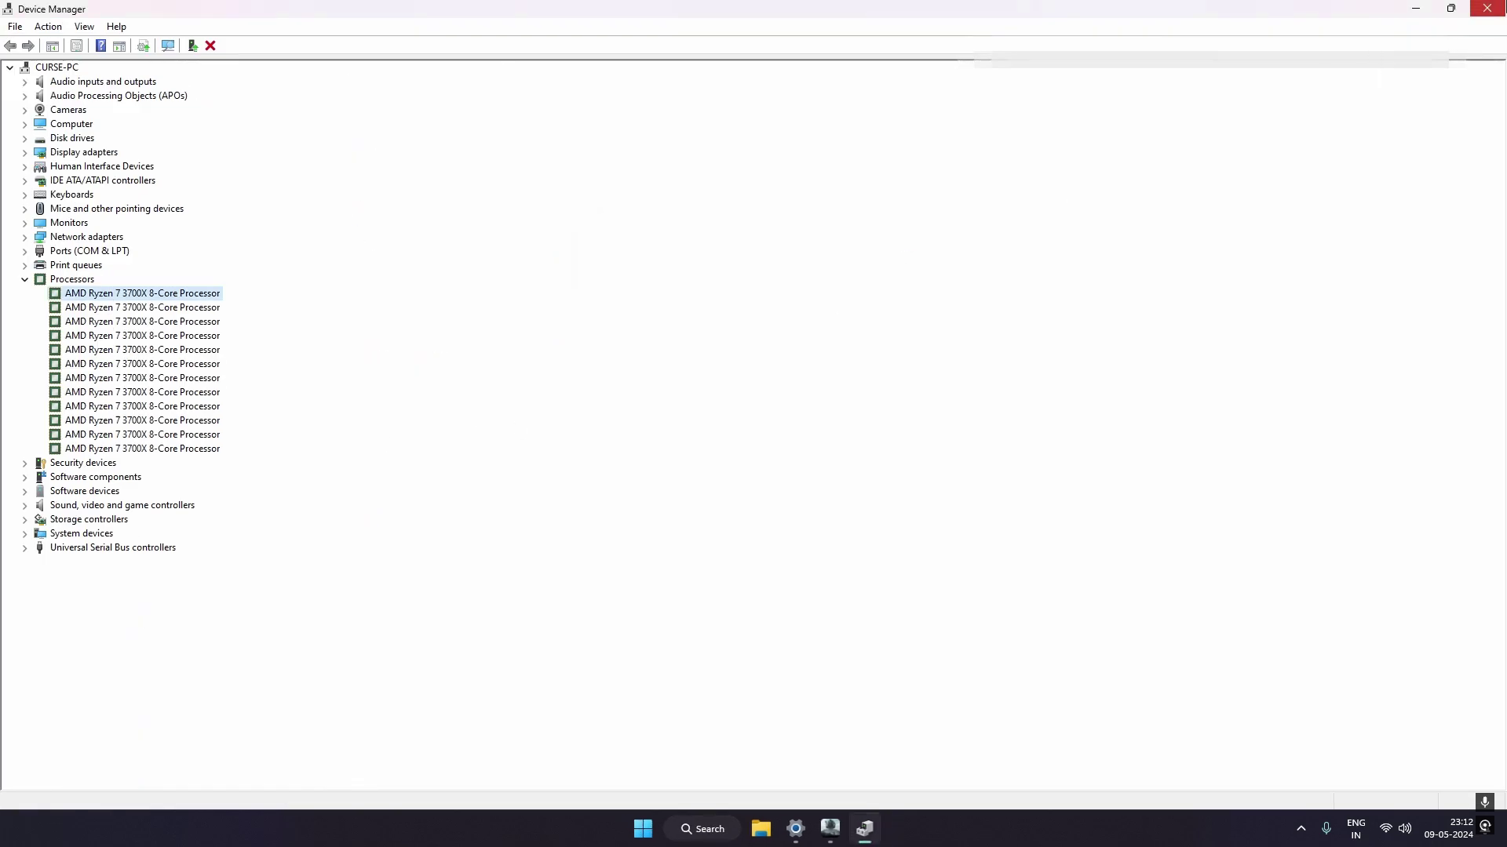
click(1487, 7)
Launch Arena Breakout Infinite from its launcher and bring up Task Manager from the taskbar
click(847, 828)
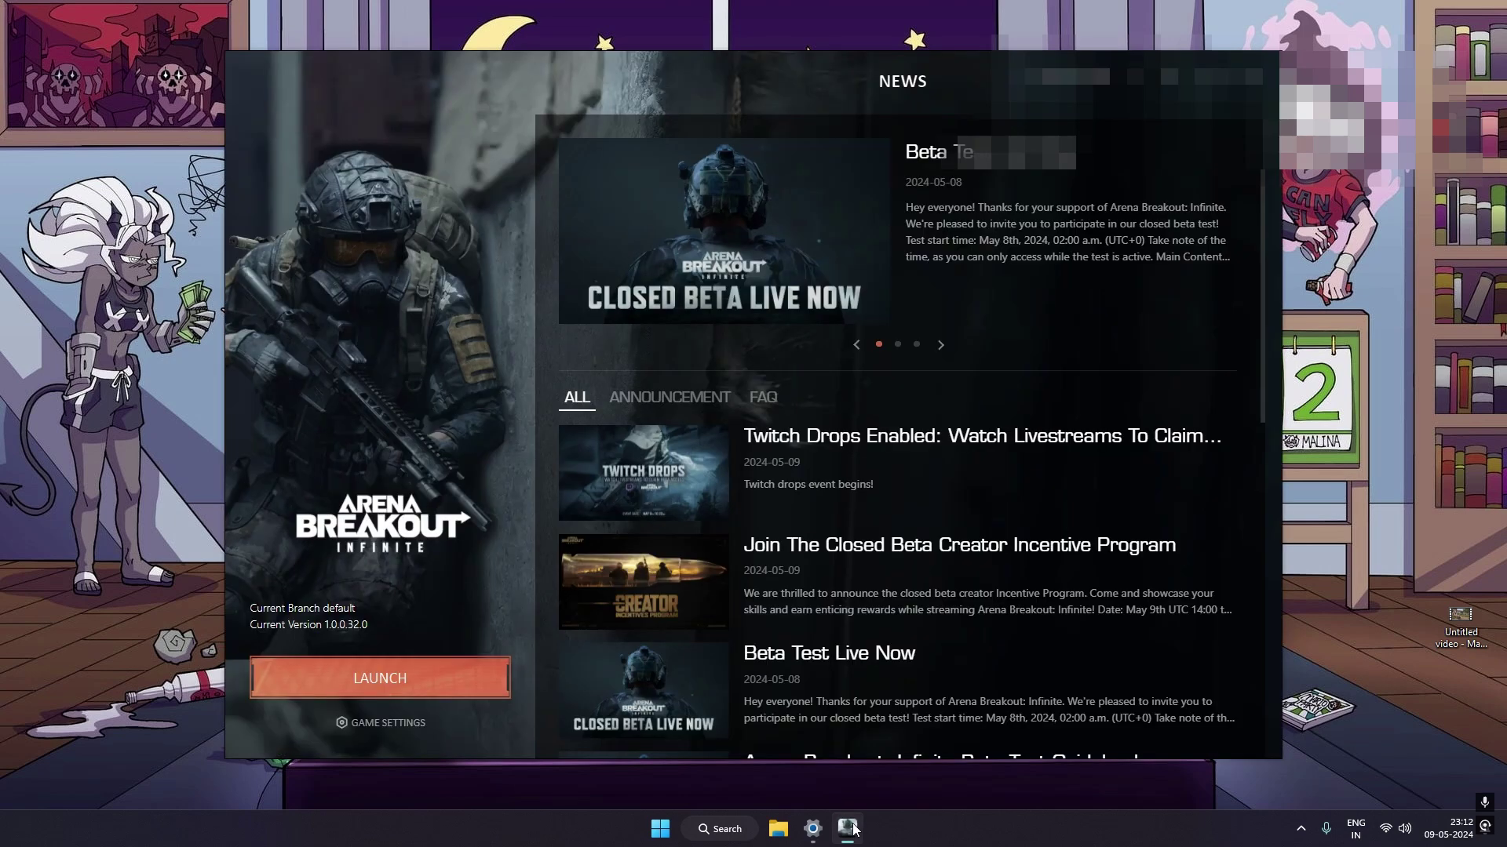
click(382, 682)
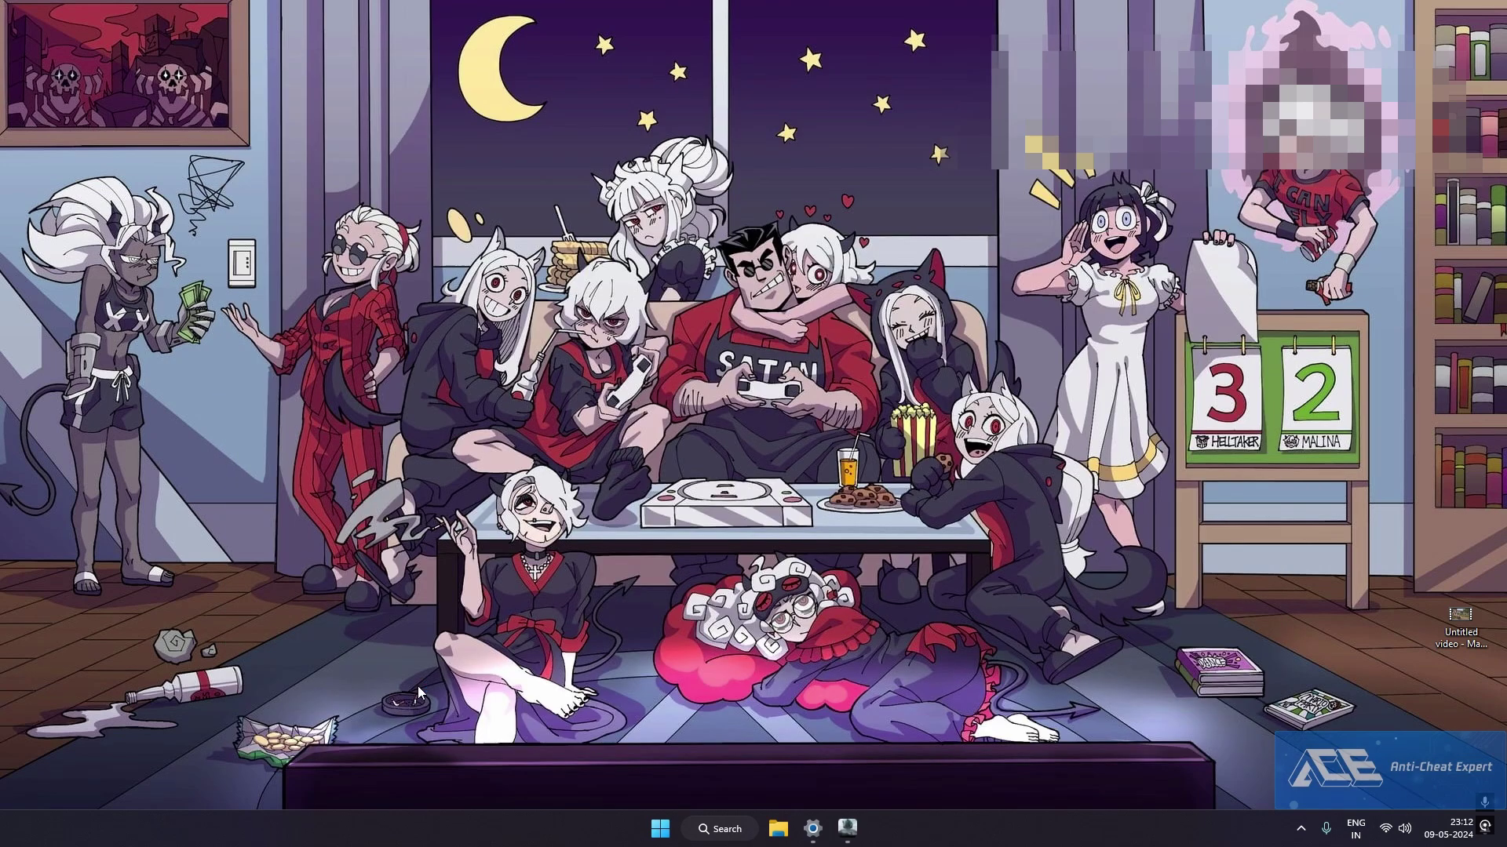
mouse_move(813, 830)
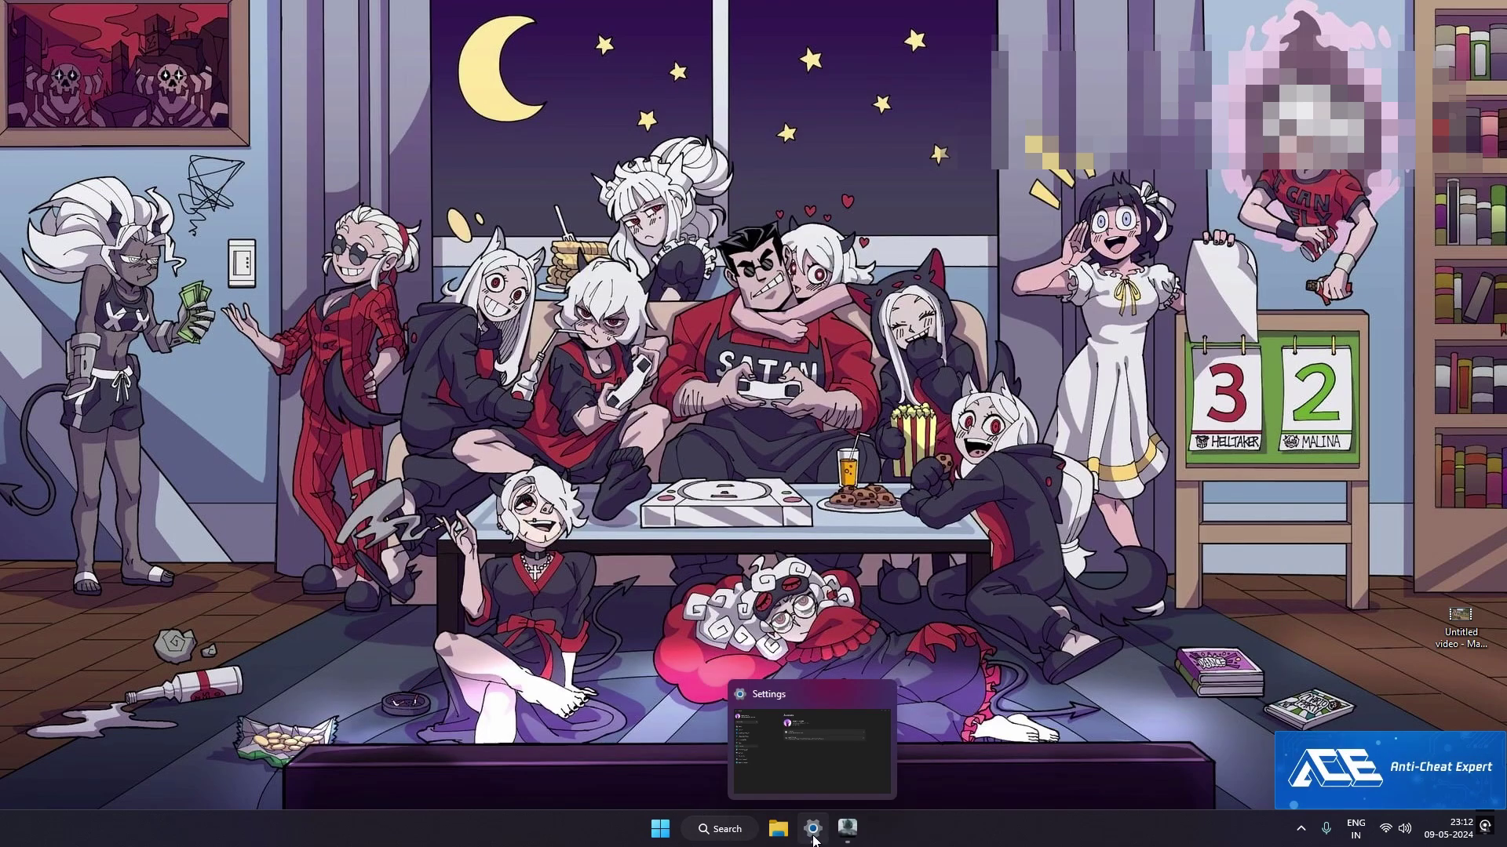
click(812, 838)
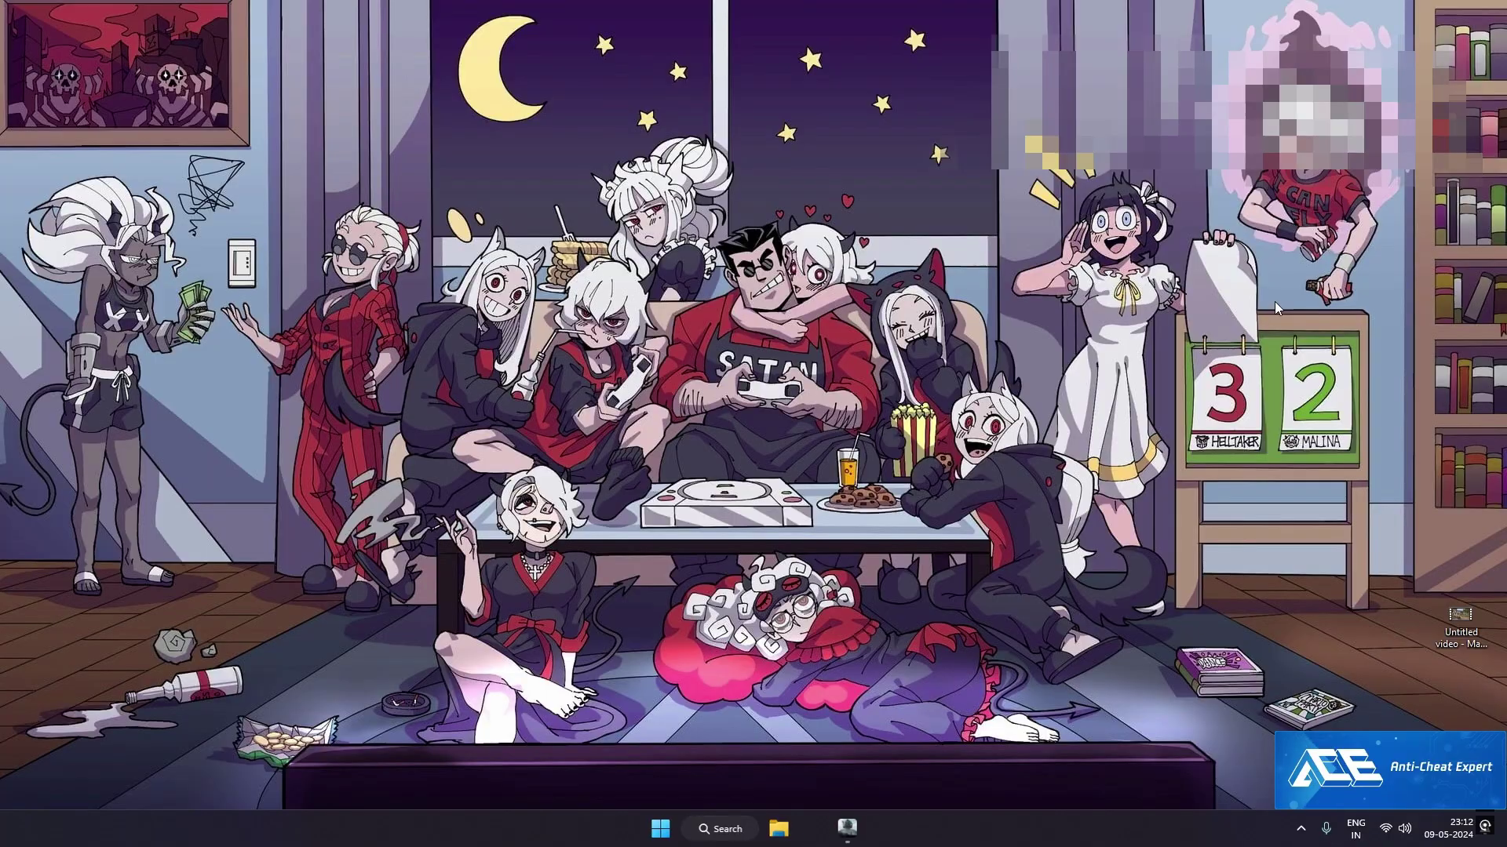
right_click(628, 841)
click(682, 798)
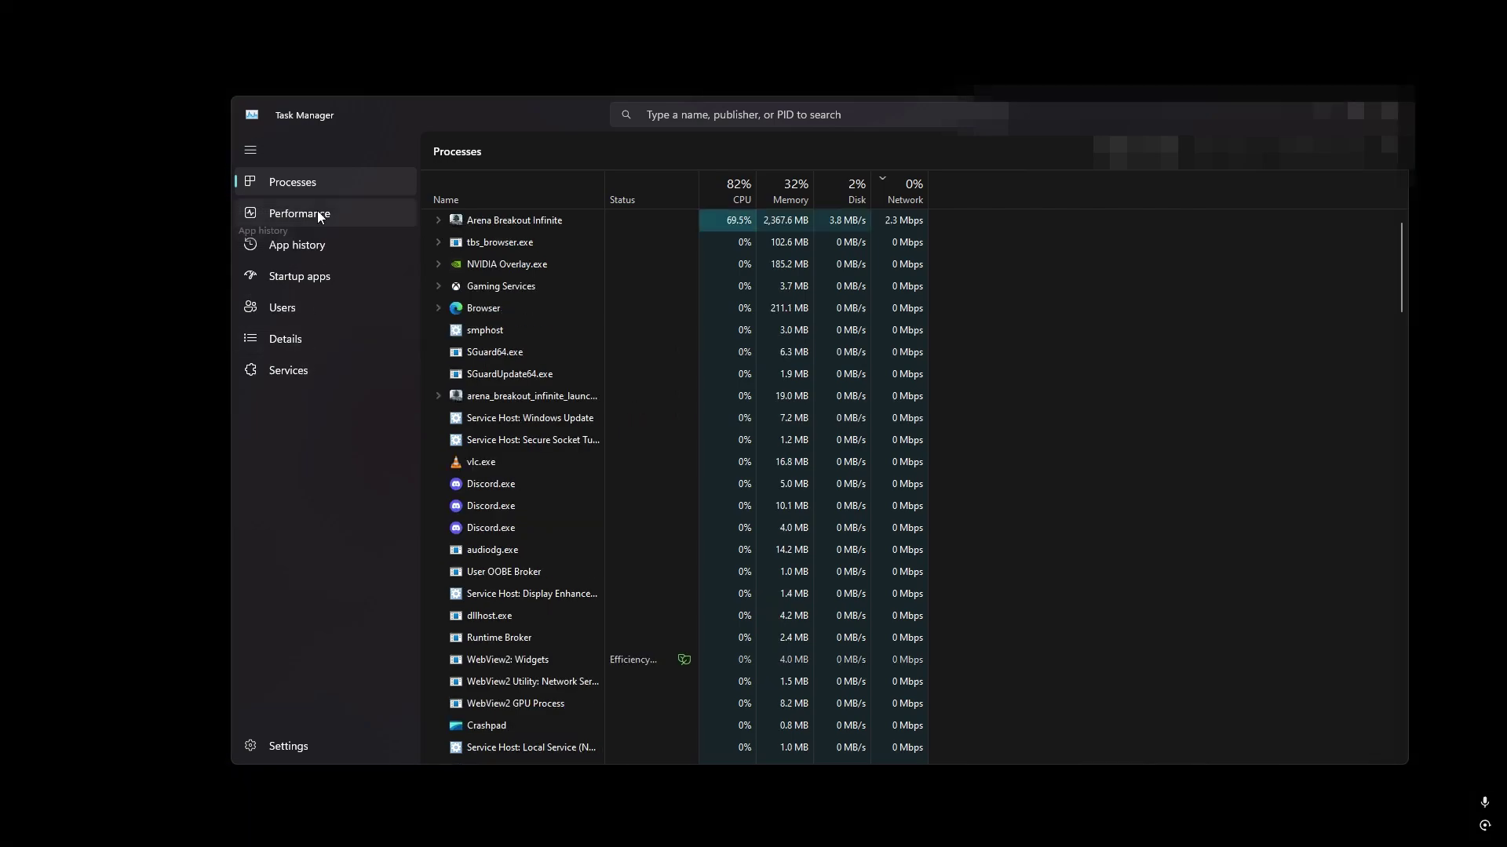
View Task Manager's Performance graphs while the game loads into the lobby
click(319, 214)
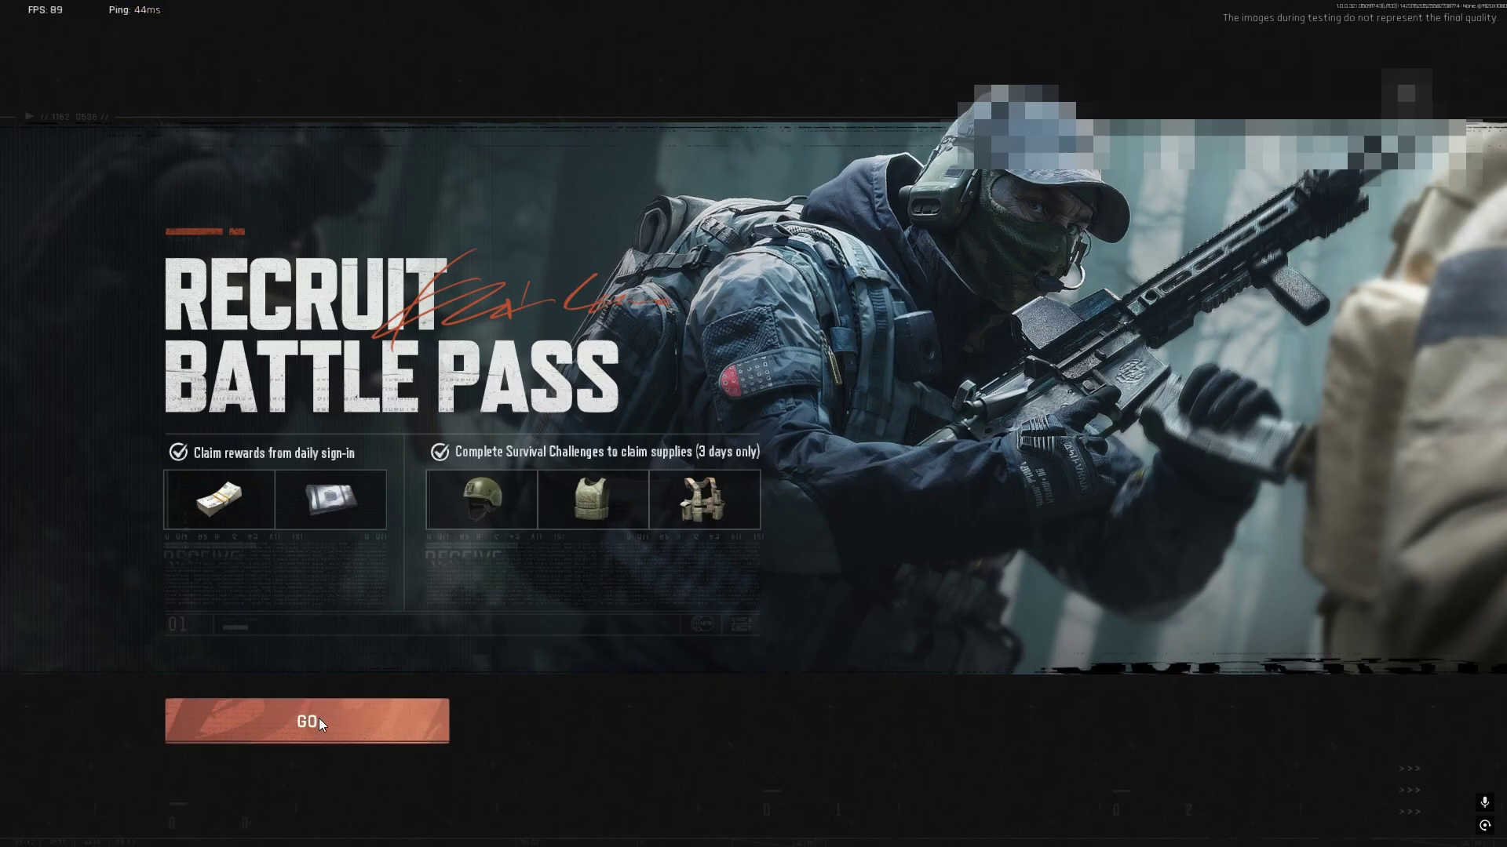
Dismiss the Battle Pass popup, check the storage inventory, return to the lobby and open Settings
click(324, 724)
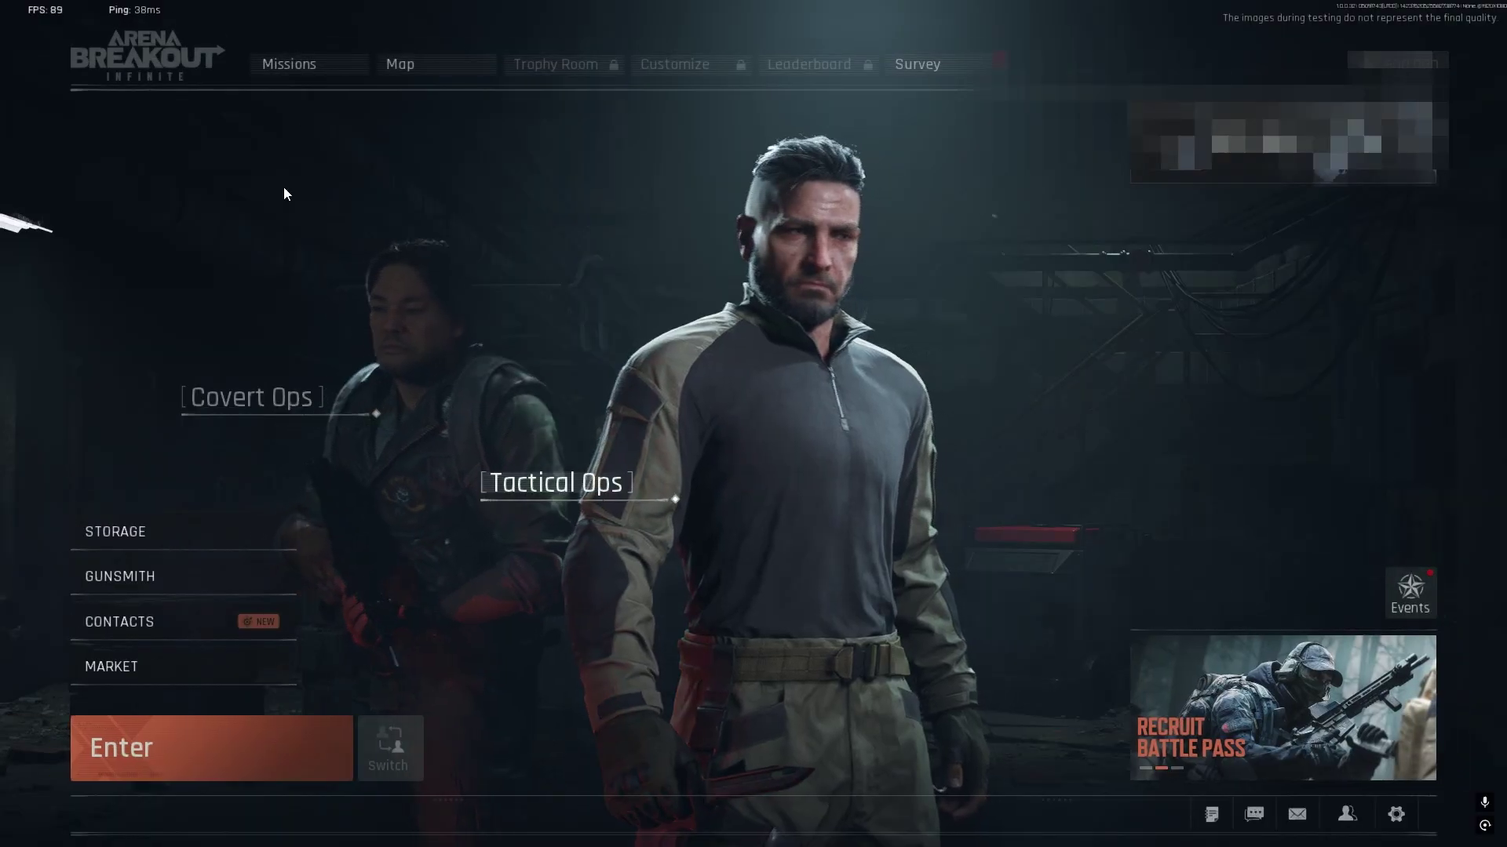
click(145, 540)
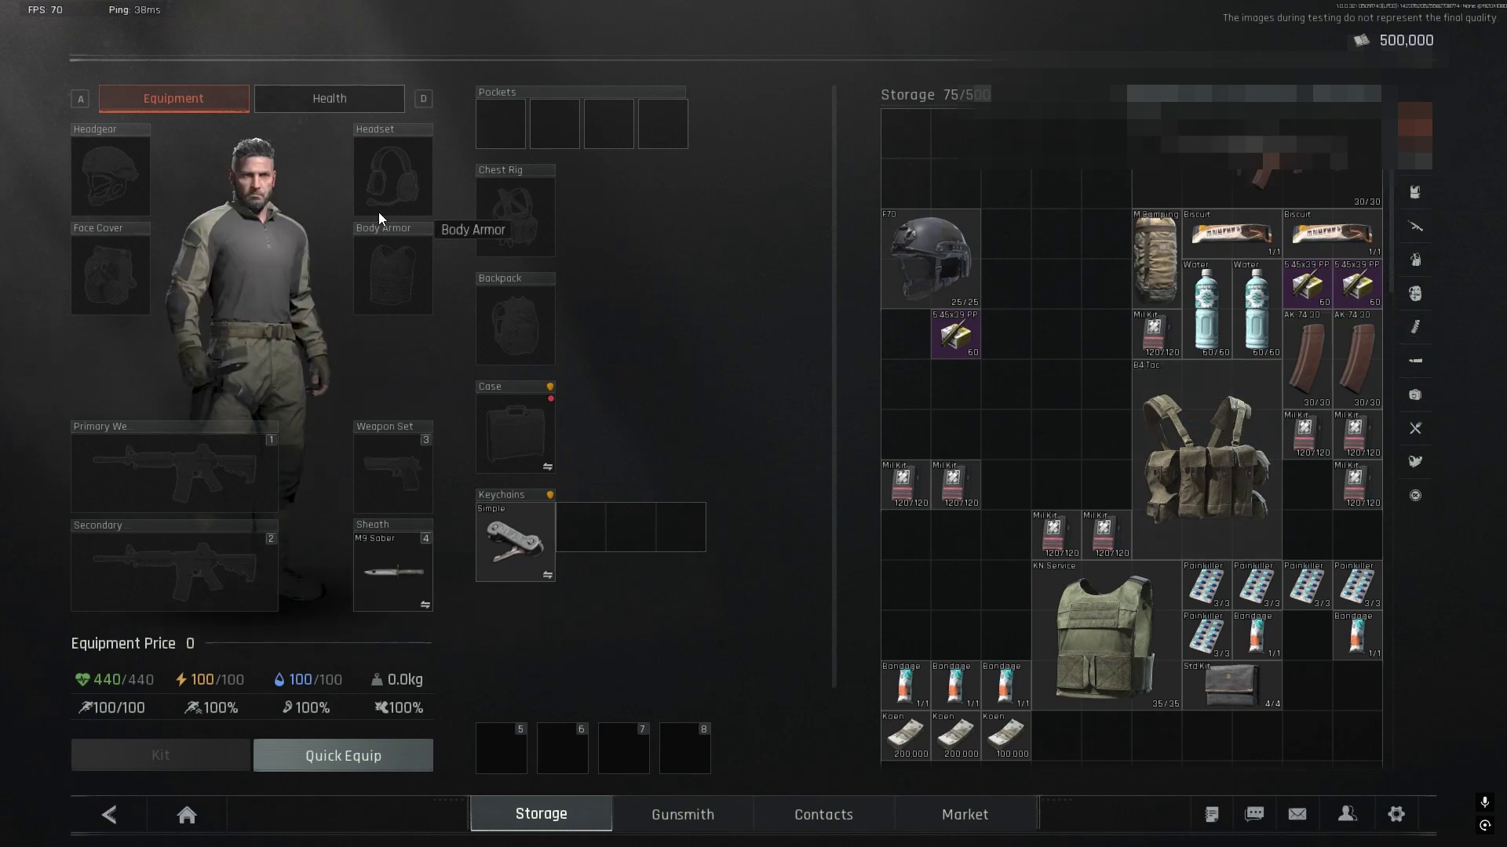
key(Escape)
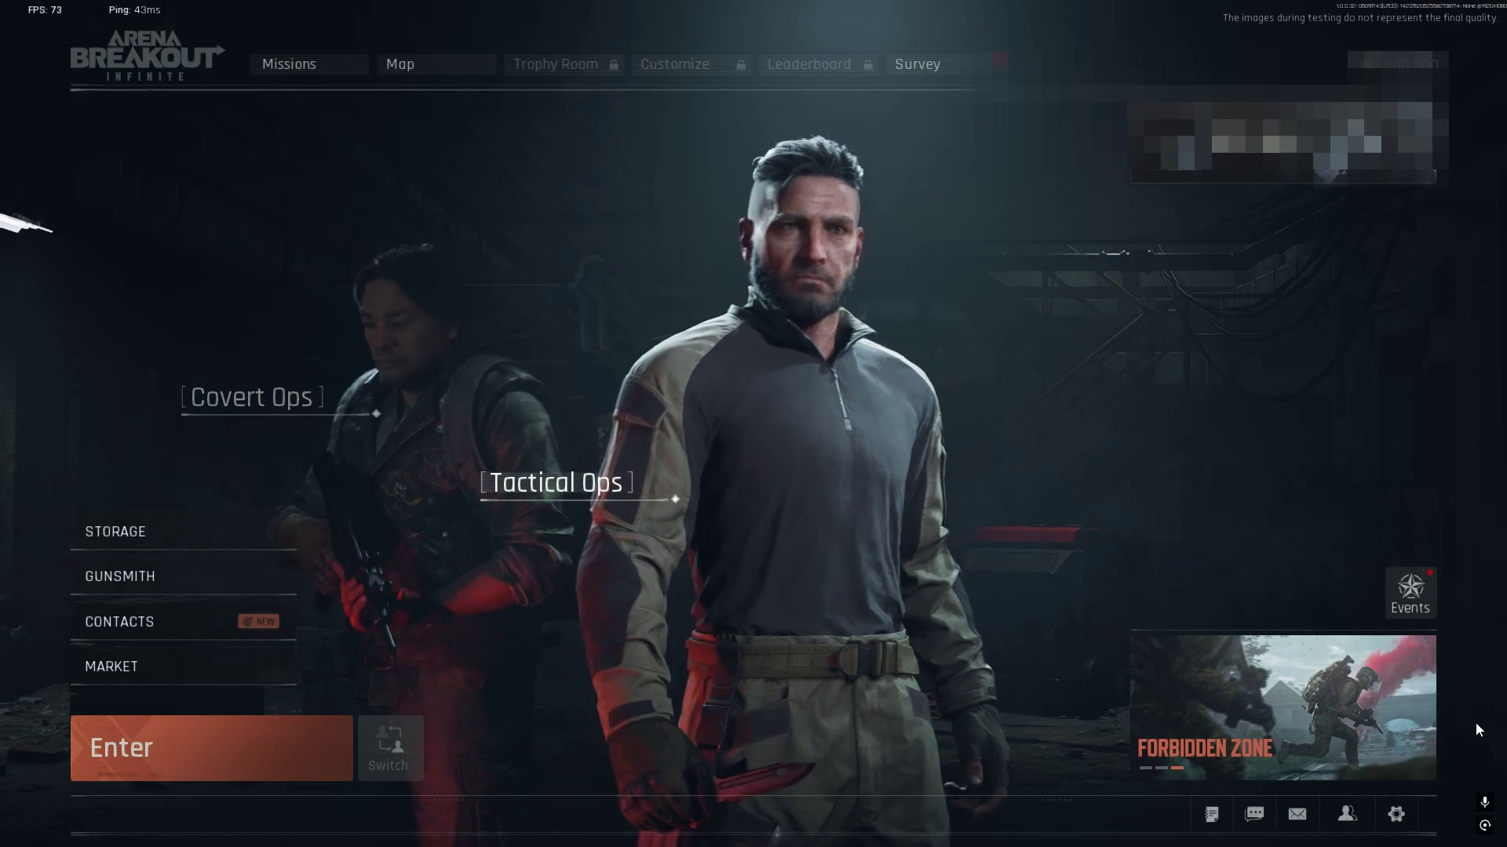
key(Escape)
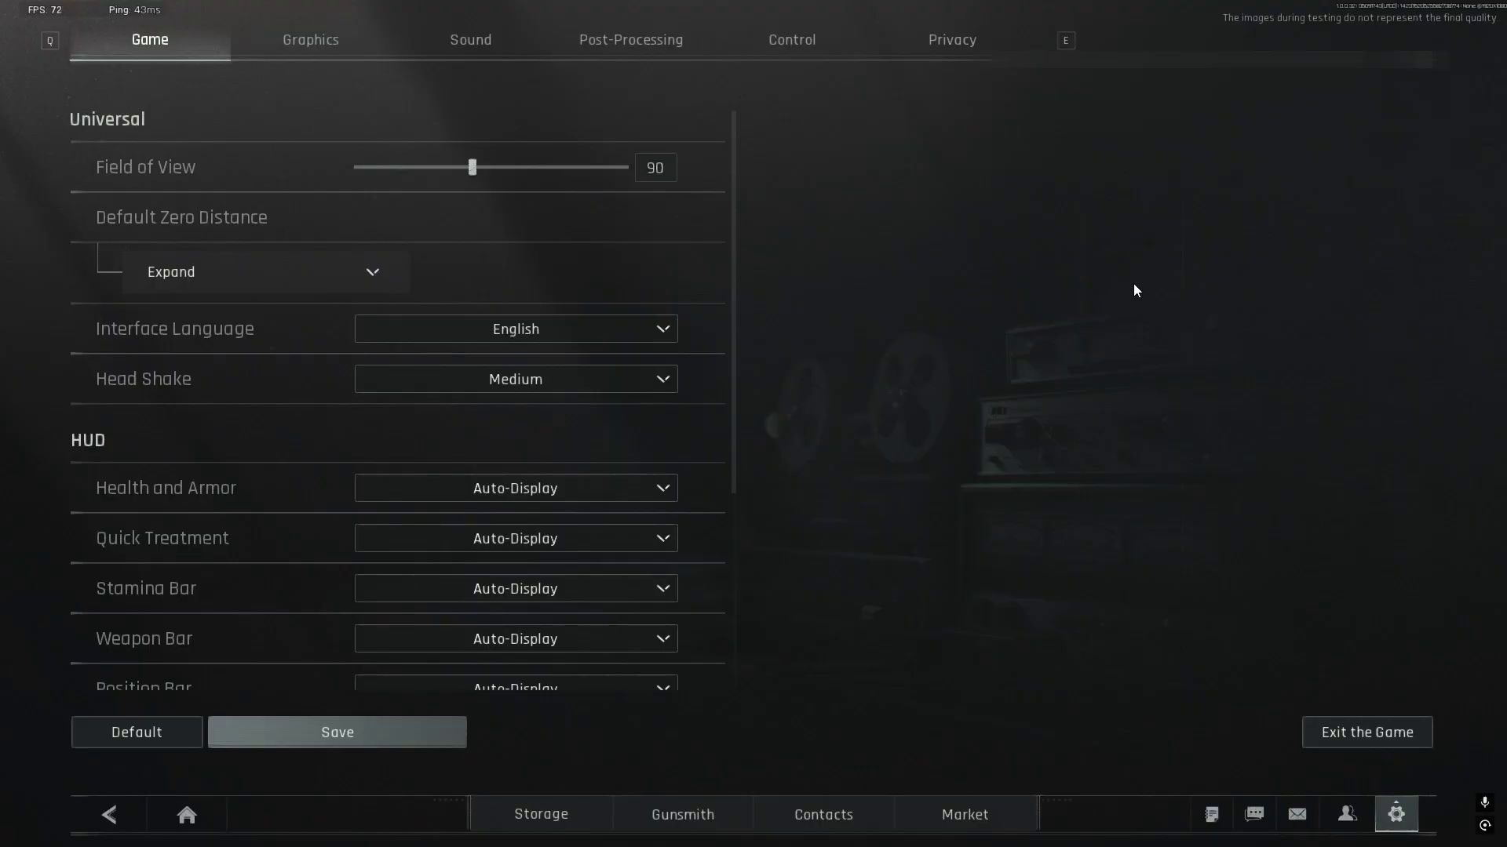